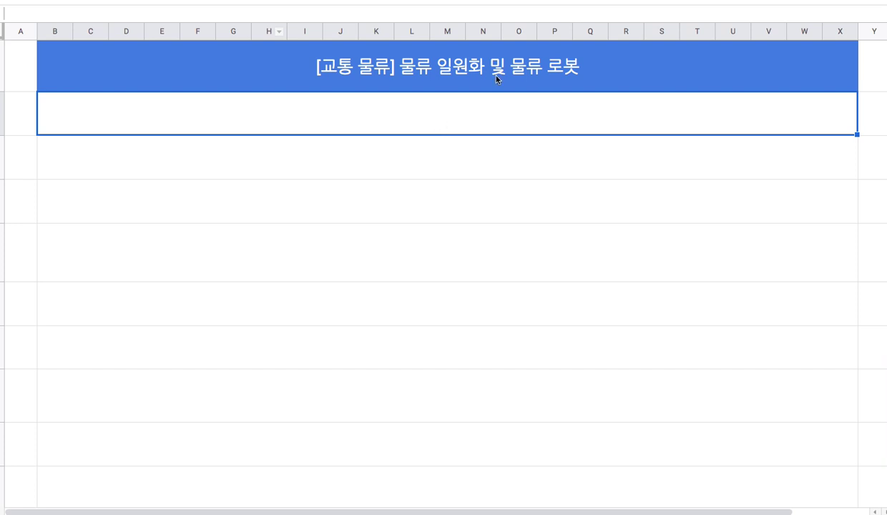
# Type note '1. 교통 => 자율주행 차량, 물류 => 물류 로봇 + 자율주행 차량' in the row below the header
pyautogui.doubleClick(423, 71)
pyautogui.moveTo(399, 54); pyautogui.dragTo(437, 60)
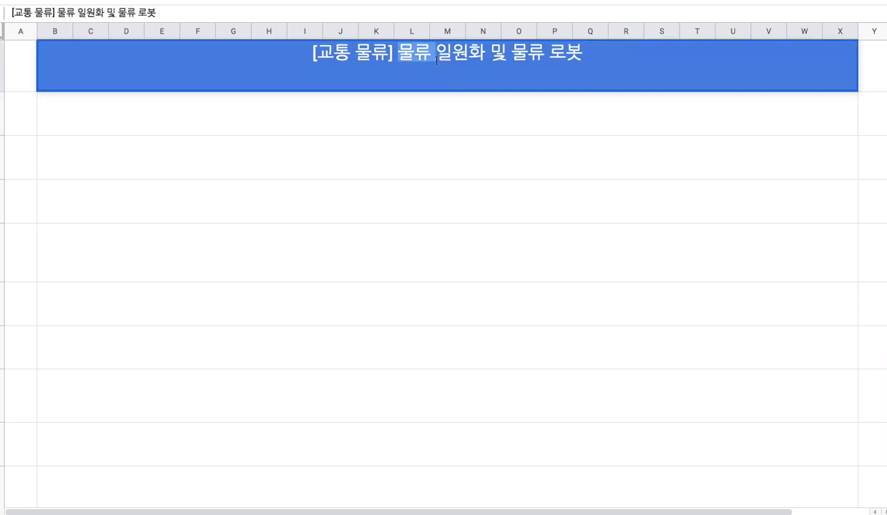
pyautogui.click(544, 111)
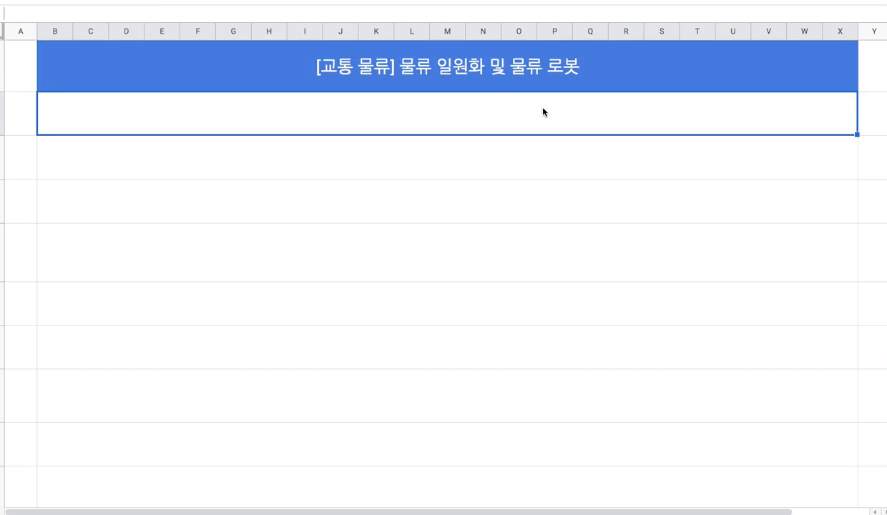
pyautogui.write('1.')
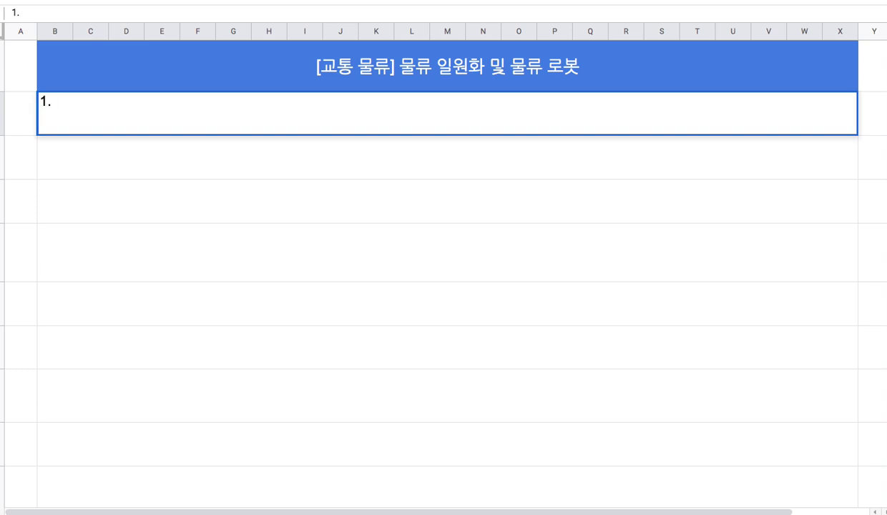
pyautogui.write('an')
pyautogui.press('BackSpace')
pyautogui.press('BackSpace')
pyautogui.write('곧통 ')
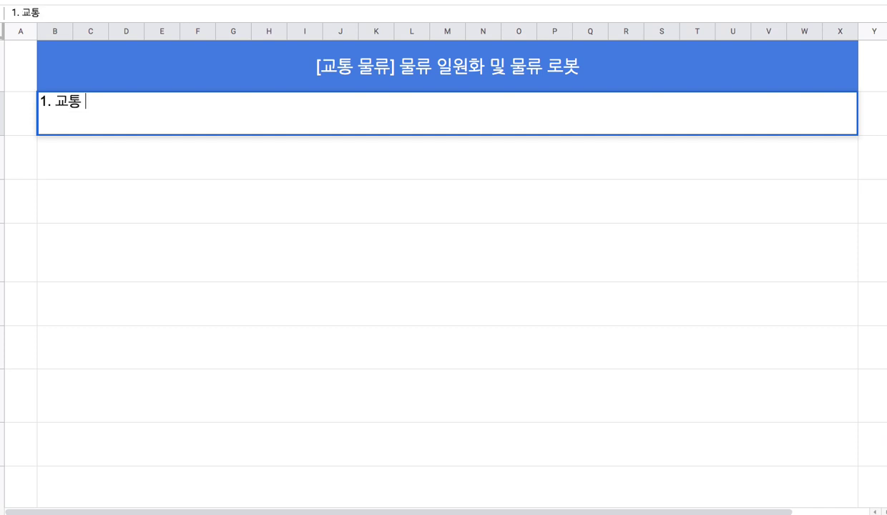
pyautogui.write('=> 자율')
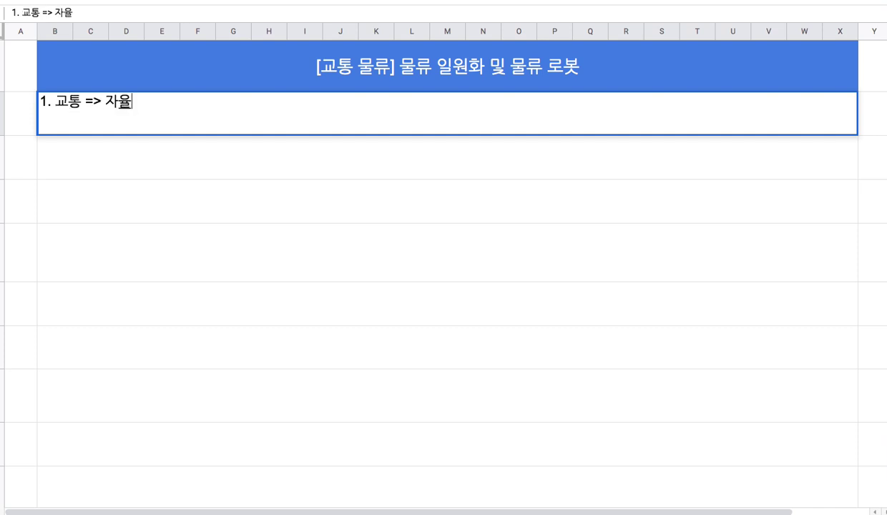
pyautogui.write('주행 차량, ')
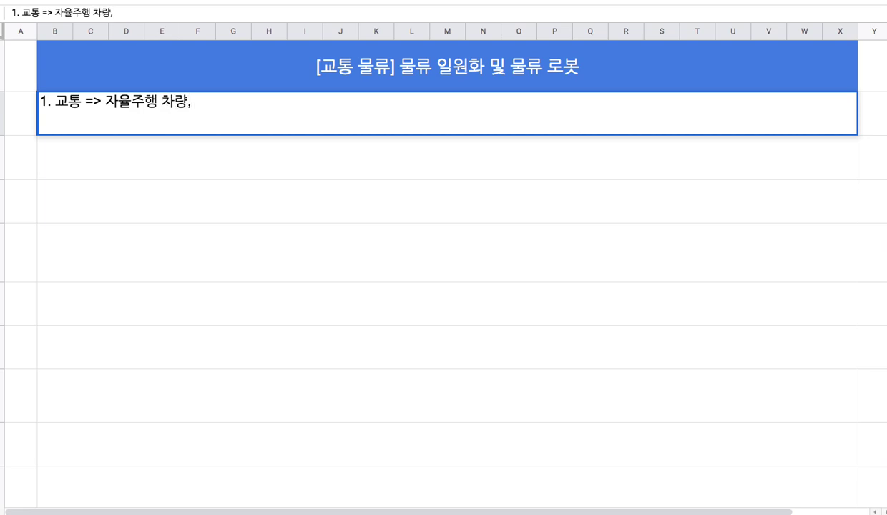
pyautogui.write('물류')
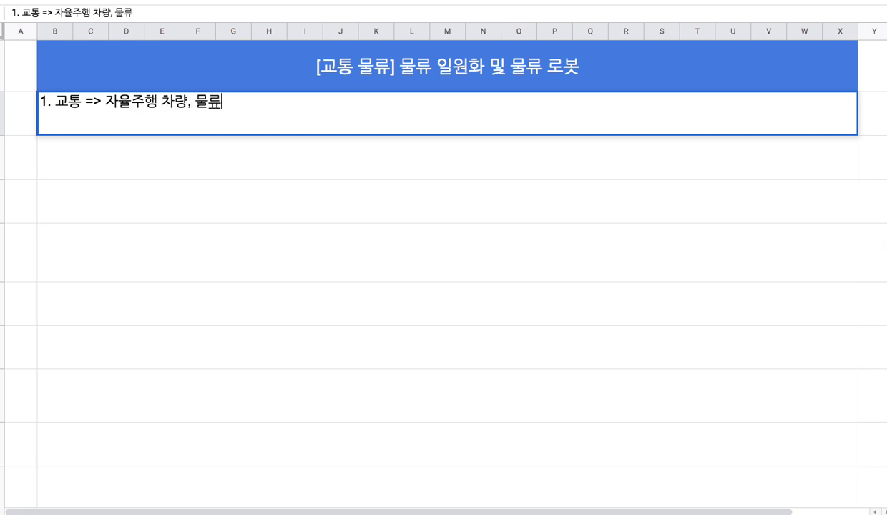
pyautogui.write(' => ')
pyautogui.write('물류 로')
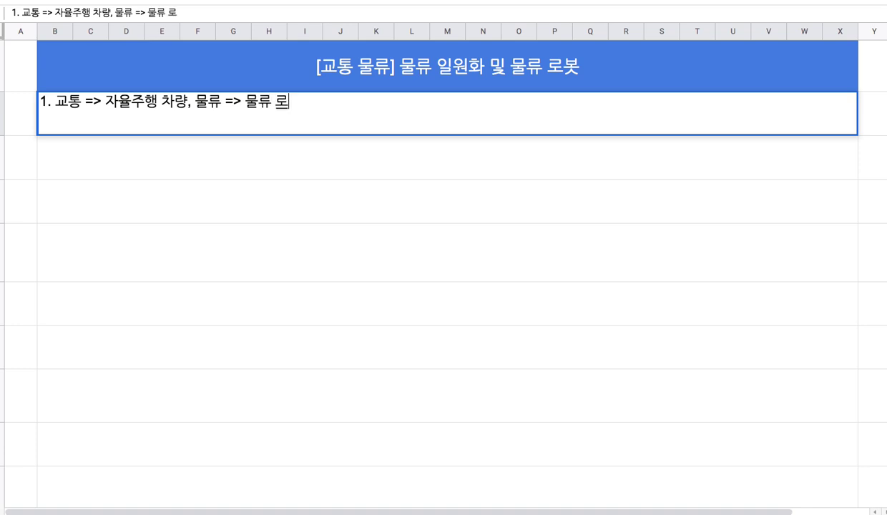
pyautogui.write('봇 +')
pyautogui.write(' 자율주')
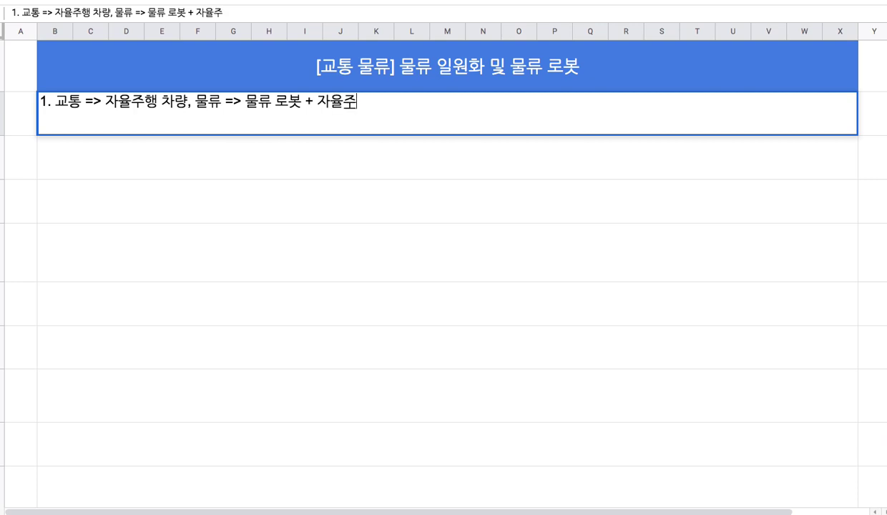
pyautogui.write('행 ')
pyautogui.write('차량')
# Commit note 1 and enter '2. 차량 <==> 차량: 대형 차량 => 중형 차량 => 소형 차량 => 수취자(사람)'
pyautogui.press('Return')
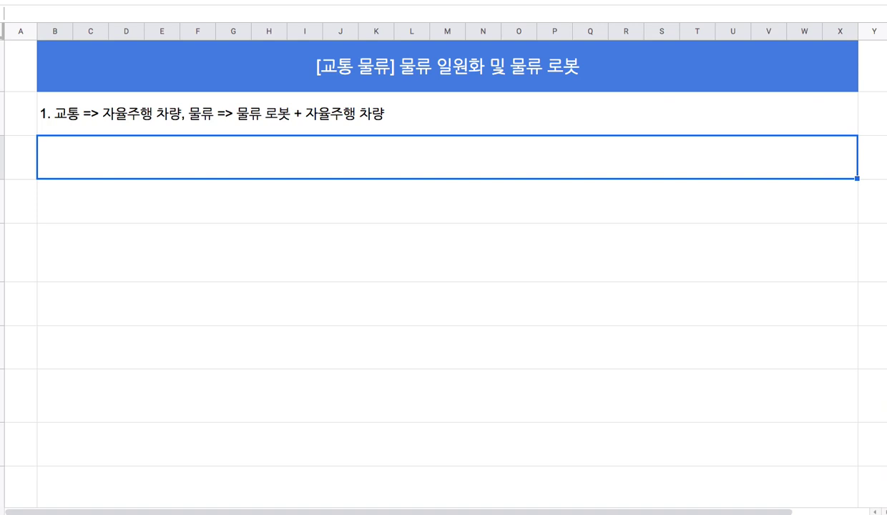
pyautogui.write('2. ')
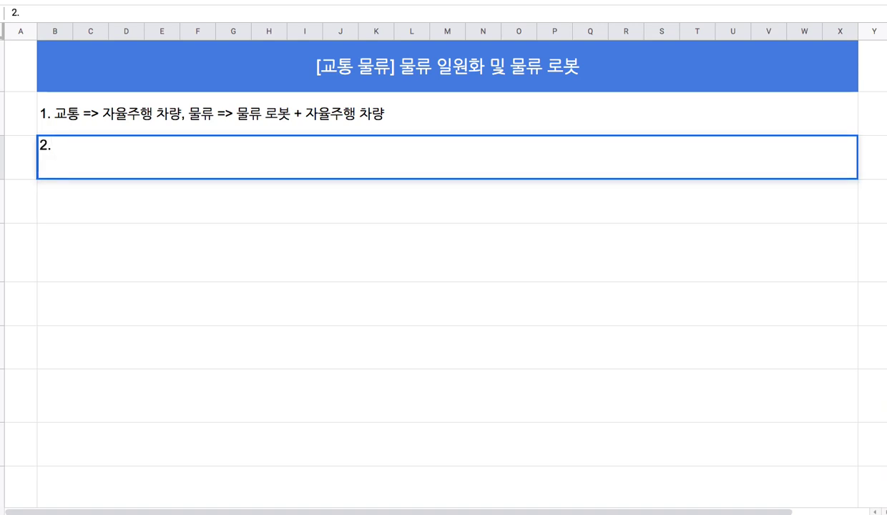
pyautogui.write('차량')
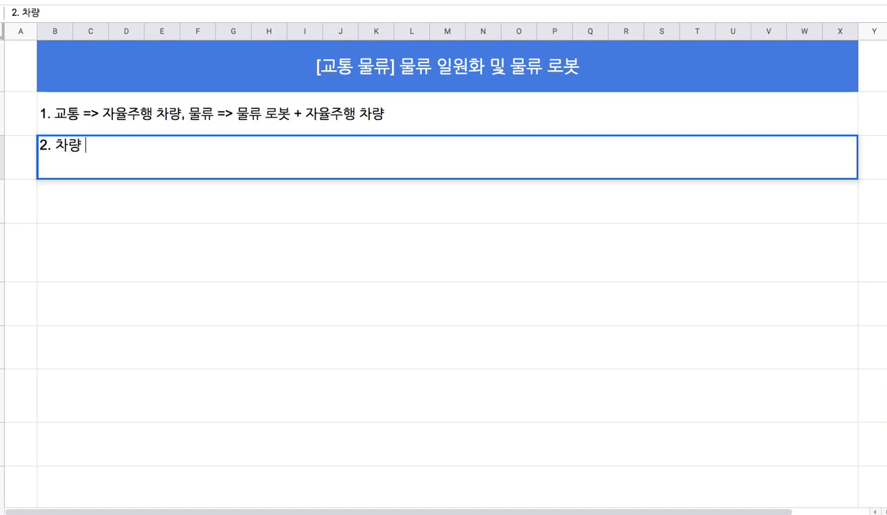
pyautogui.write(' <==> ')
pyautogui.write('차량:')
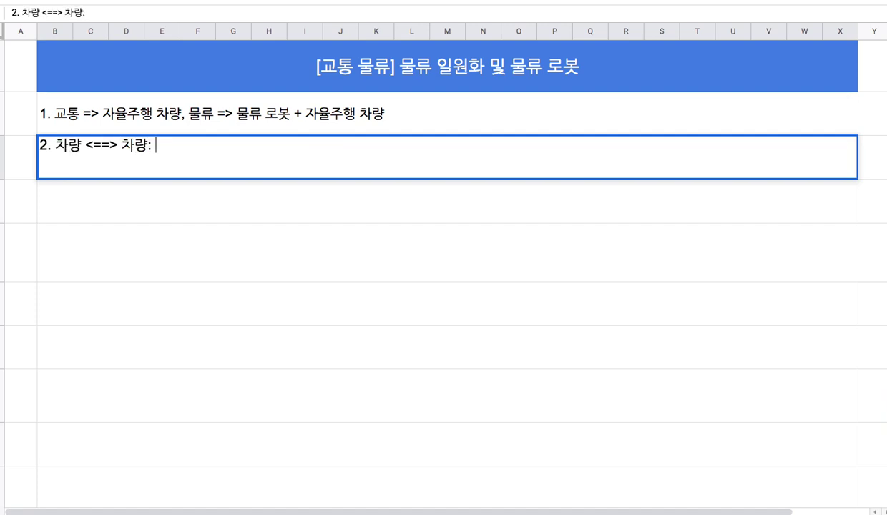
pyautogui.write(' 대형 찰양')
pyautogui.press('BackSpace')
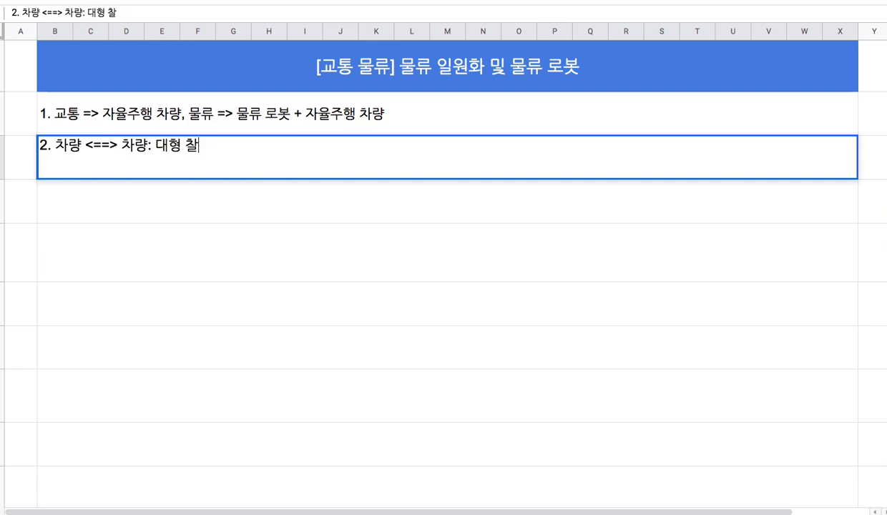
pyautogui.press('BackSpace')
pyautogui.write('량')
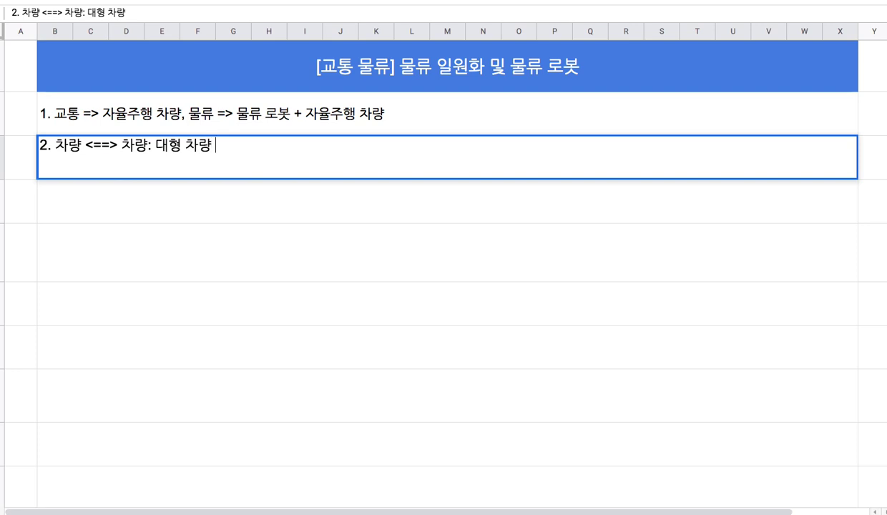
pyautogui.write(' => 중')
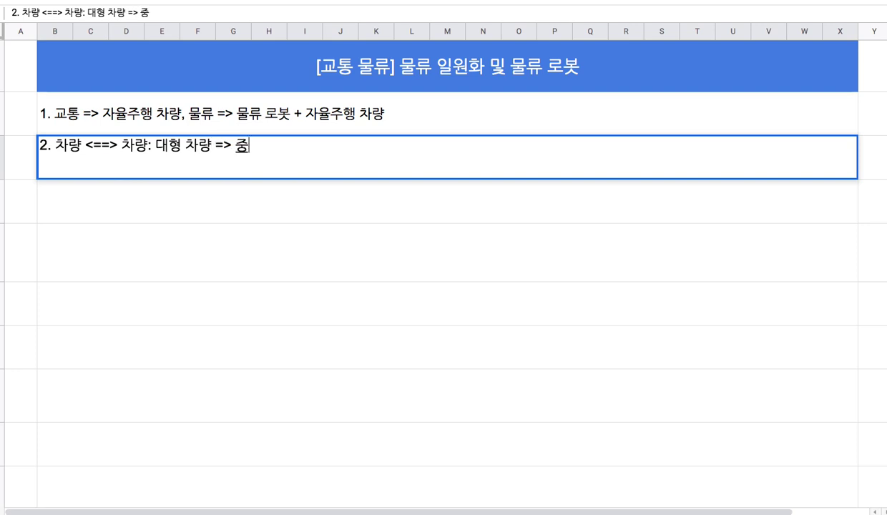
pyautogui.write('형 차량')
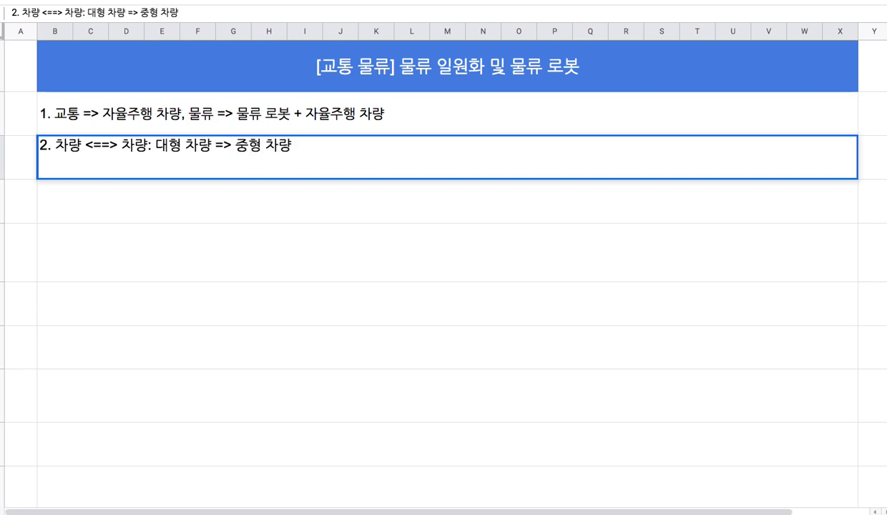
pyautogui.write(' => 소형 찰')
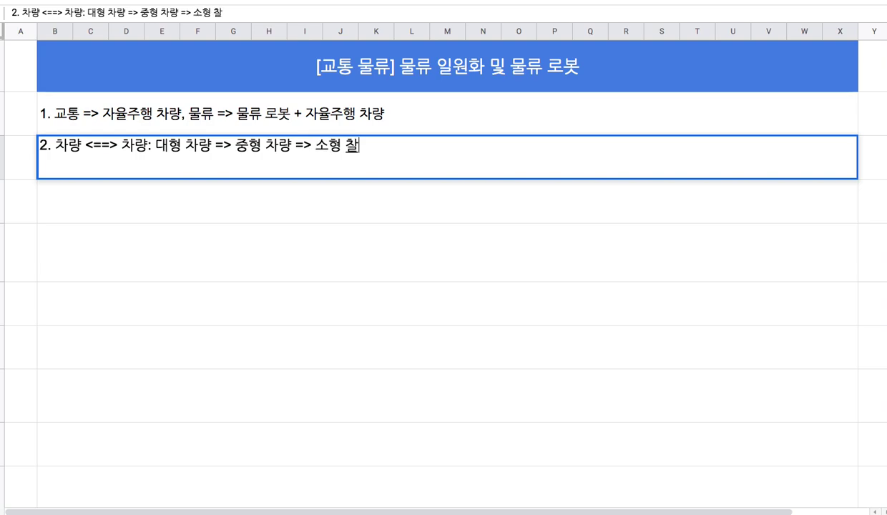
pyautogui.press('BackSpace')
pyautogui.write('차량 => ')
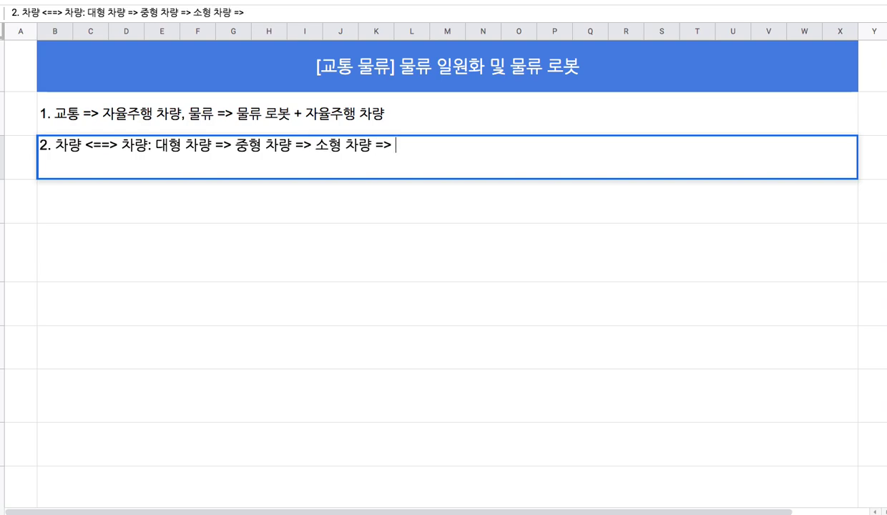
pyautogui.write('수취')
pyautogui.write('자(사람')
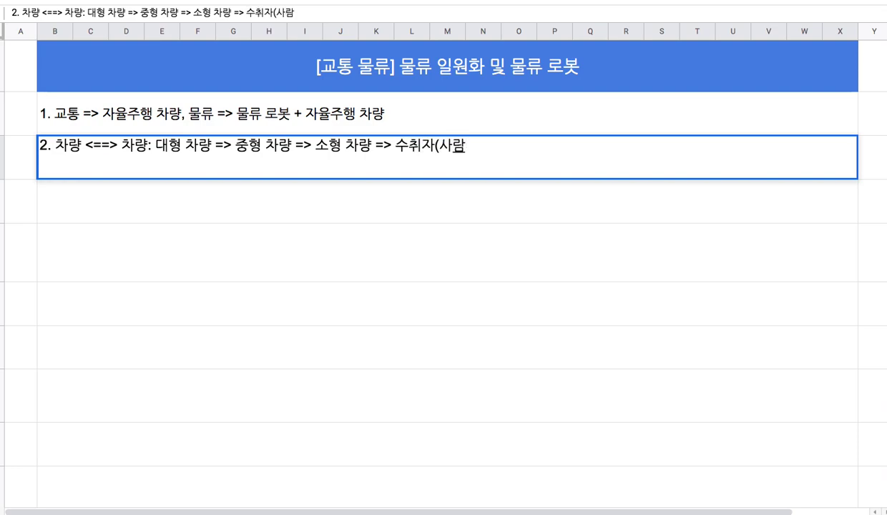
pyautogui.write(')')
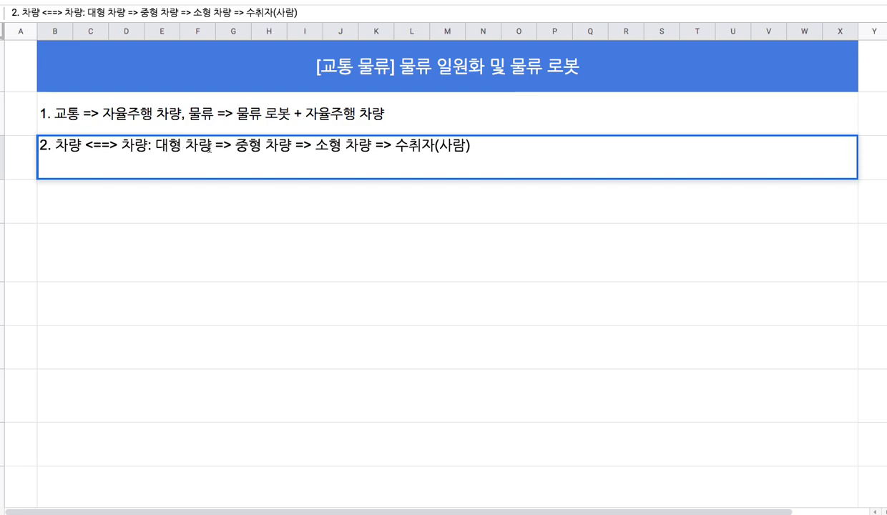
# Insert '(4차선)(일반 도로)' after 대형 차량 in note 2
pyautogui.click(210, 146)
pyautogui.write('(도')
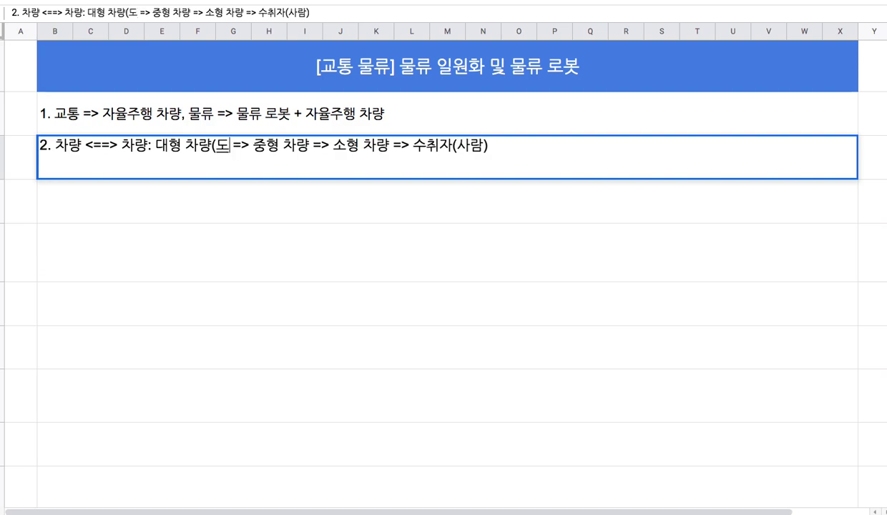
pyautogui.write('4차')
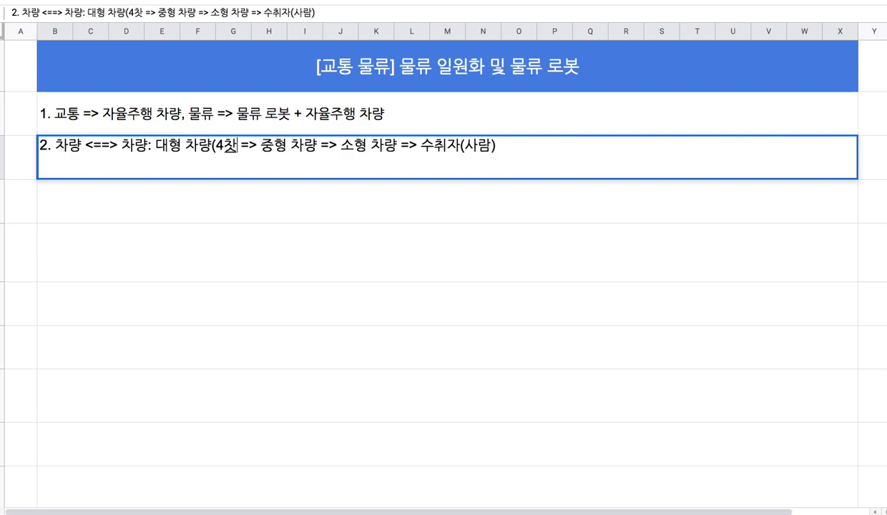
pyautogui.write('선)')
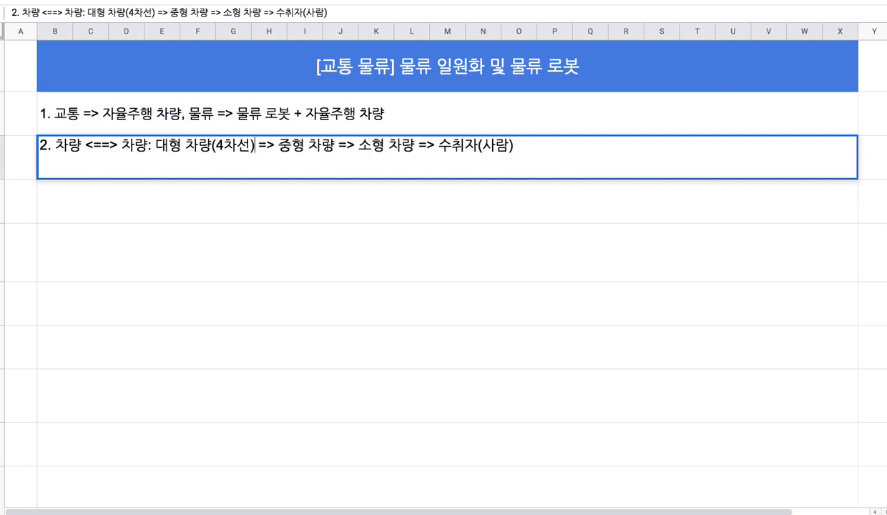
pyautogui.write('(일')
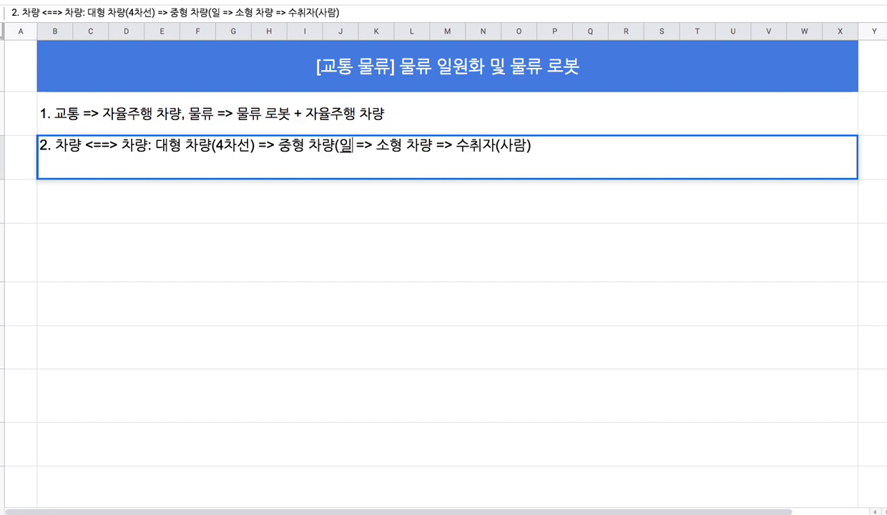
pyautogui.write('자')
pyautogui.press('BackSpace')
pyautogui.press('BackSpace')
pyautogui.write('반 도로')
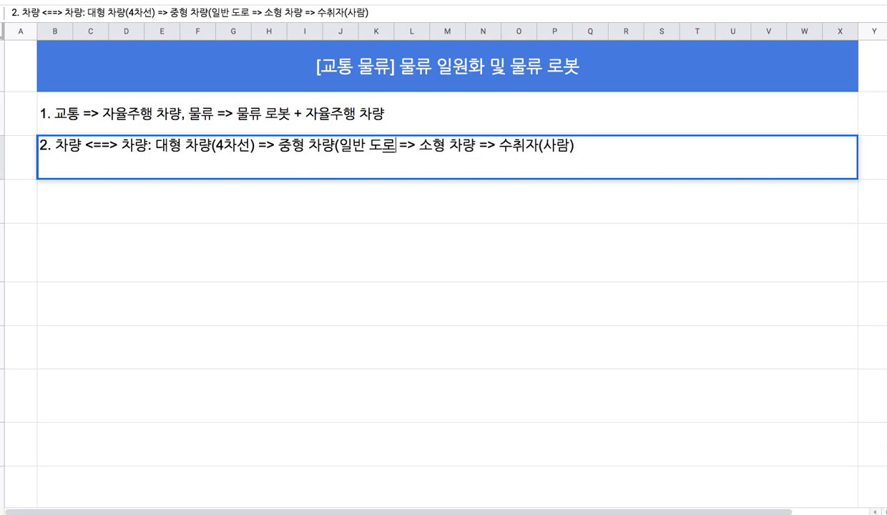
pyautogui.write(')')
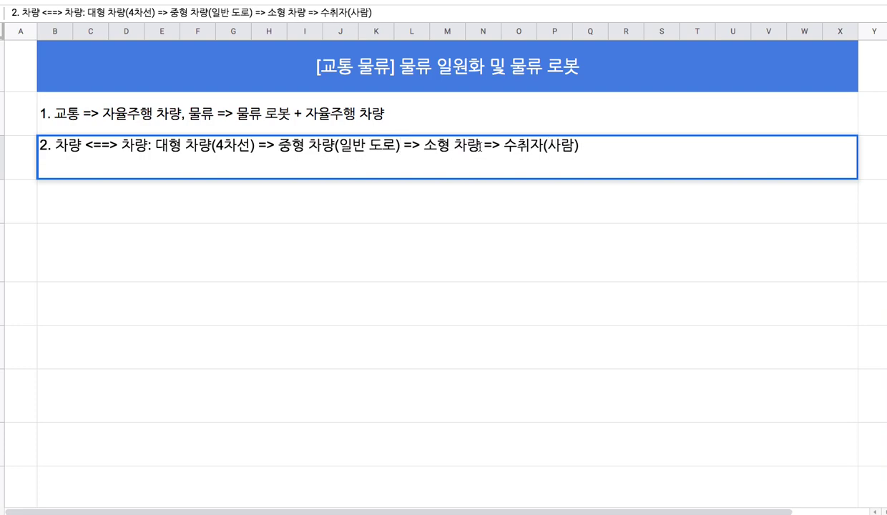
# Add '(골목길)' after 소형 차량 and '로봇 =>' before 수취자, then commit the note
pyautogui.click(483, 147)
pyautogui.write('(골목')
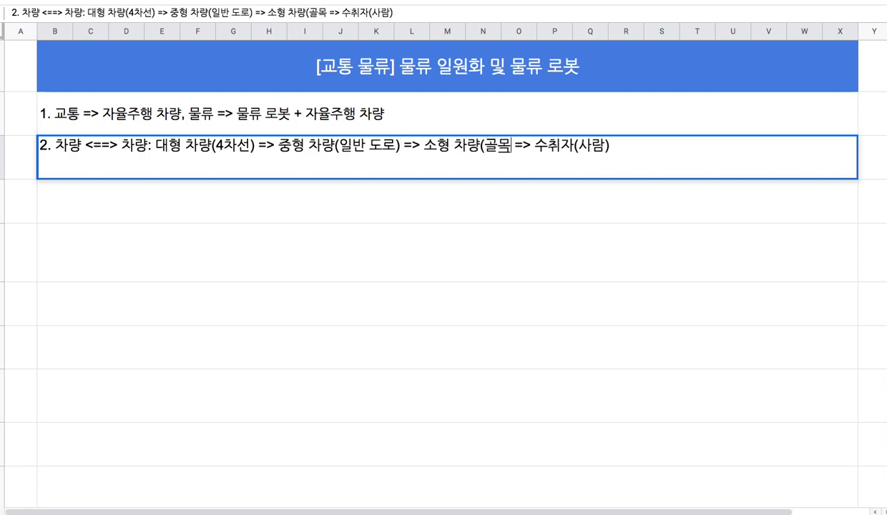
pyautogui.write('길)')
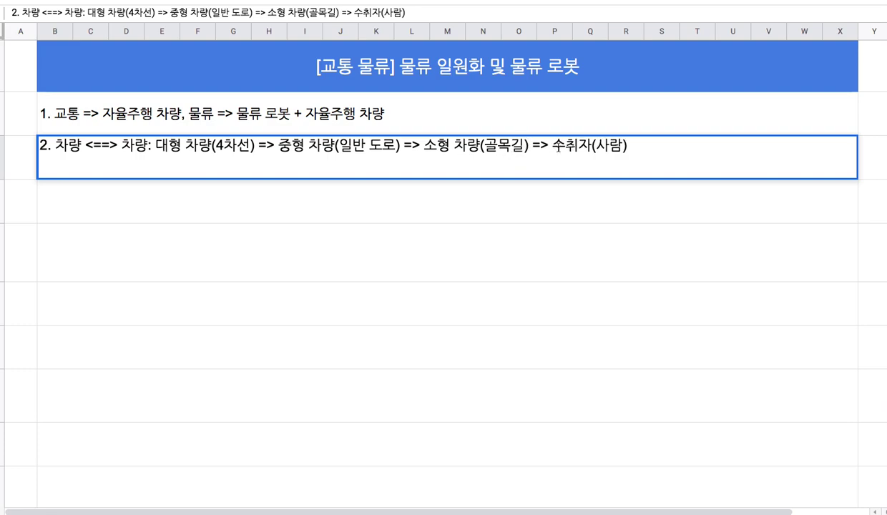
pyautogui.click(554, 147)
pyautogui.write('로봇 ')
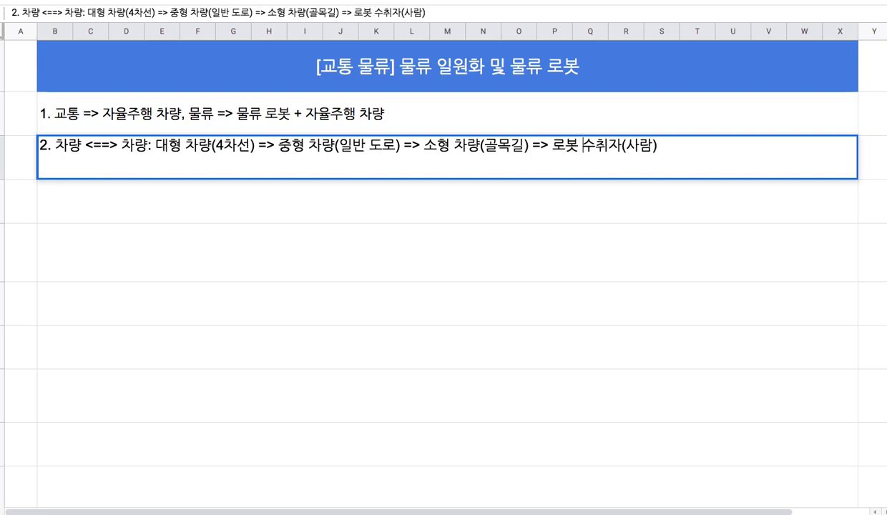
pyautogui.write('=>')
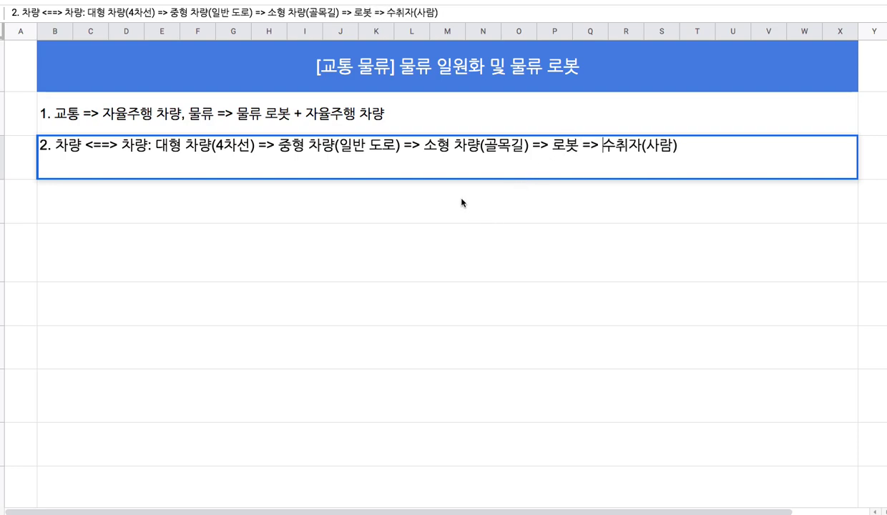
pyautogui.click(462, 203)
# Pause the warehouse robot video at 0:28 and clear a stray letter from the search box
pyautogui.click(464, 166)
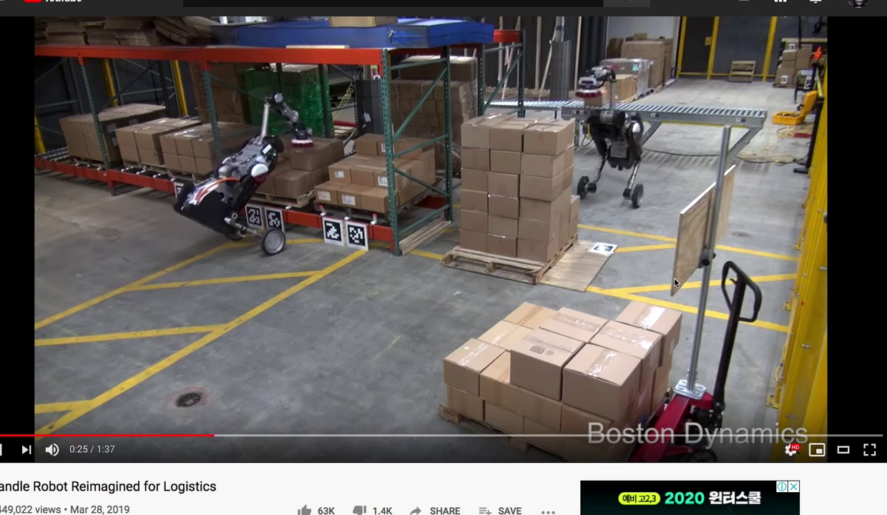
pyautogui.click(363, 233)
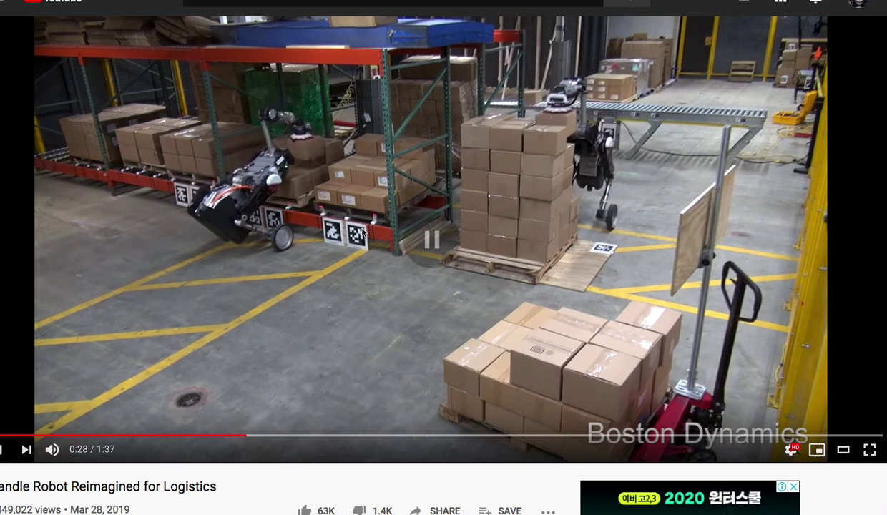
pyautogui.click(267, 2)
pyautogui.write('b')
pyautogui.press('BackSpace')
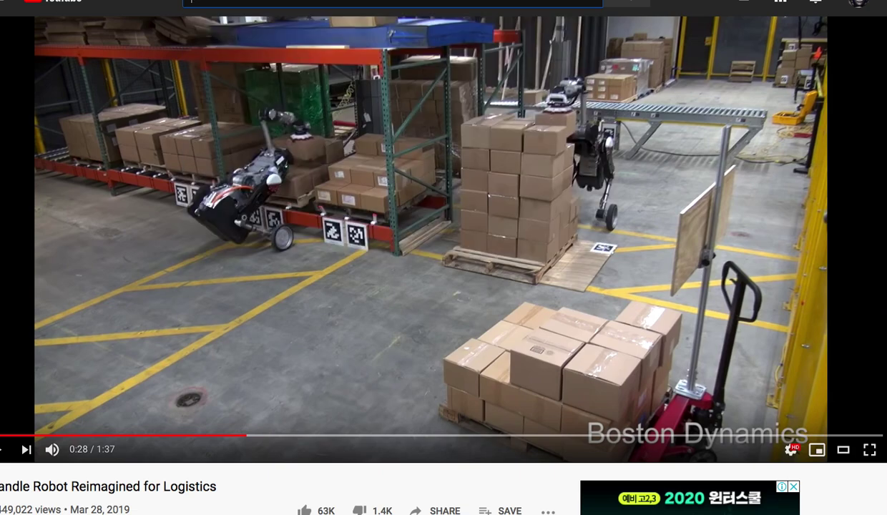
# Search YouTube for 'boston' and add the More Parkour Atlas video to the queue
pyautogui.write('bos')
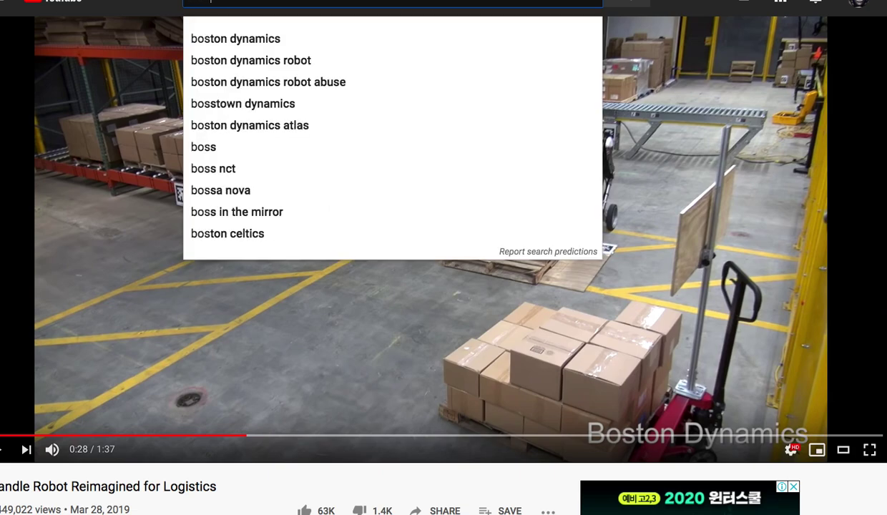
pyautogui.write('ton')
pyautogui.press('Down')
pyautogui.press('Return')
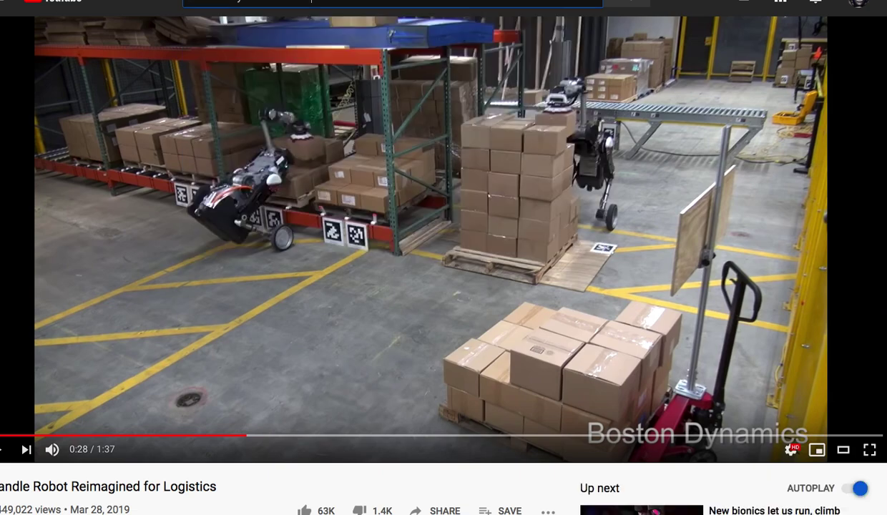
pyautogui.scroll(-1, 415, 152)
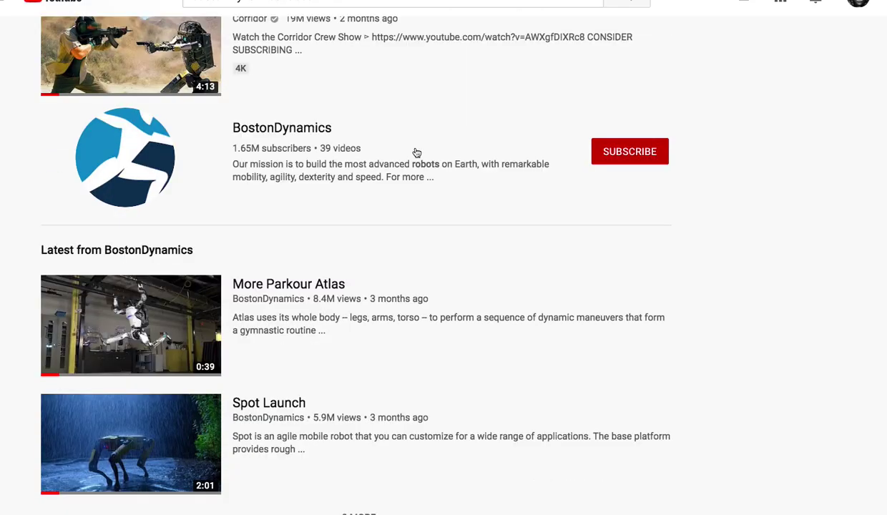
pyautogui.scroll(-2, 418, 152)
pyautogui.scroll(-1, 417, 152)
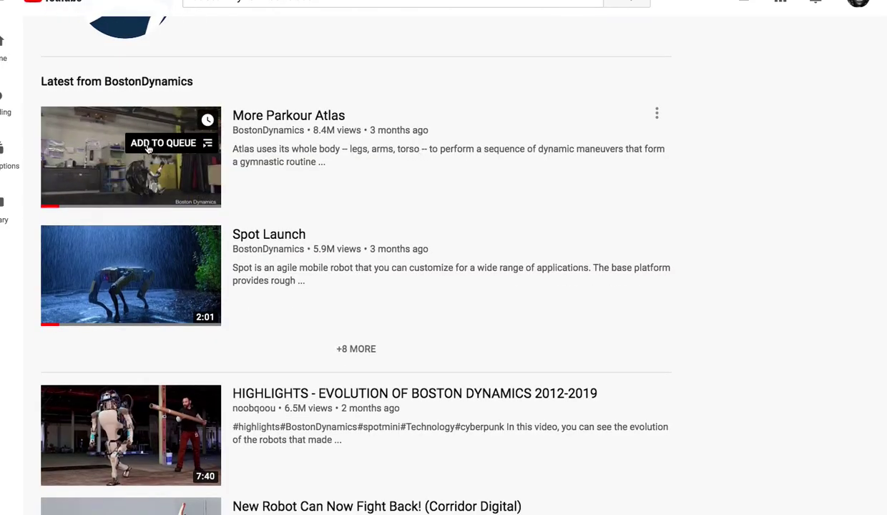
pyautogui.click(208, 144)
# Play the More Parkour Atlas video at 2x speed, then pause it
pyautogui.click(183, 178)
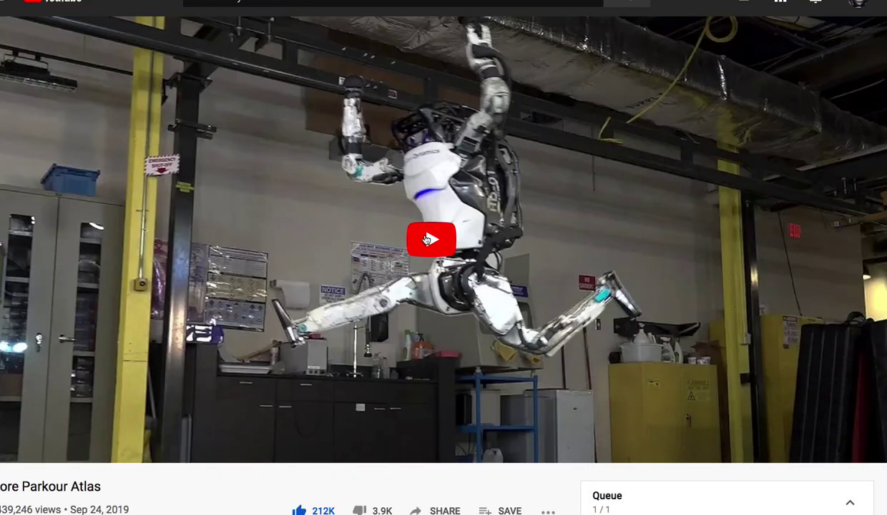
pyautogui.click(427, 239)
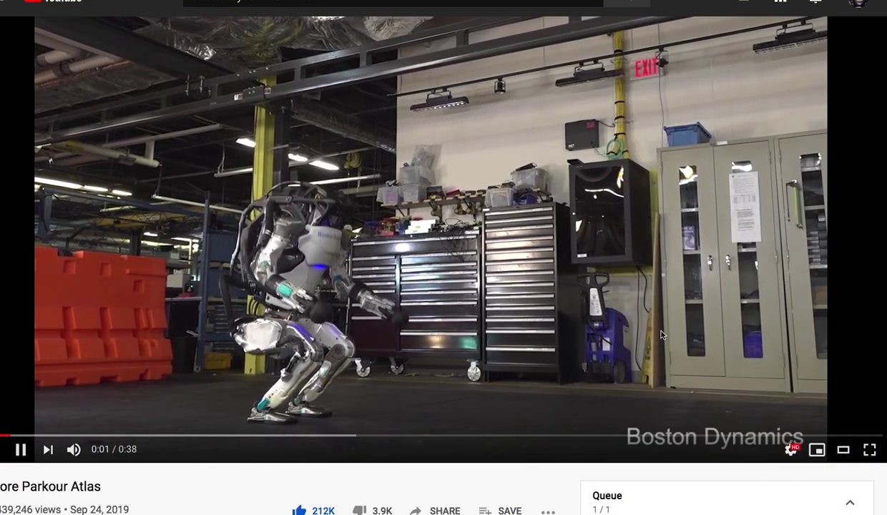
pyautogui.click(791, 449)
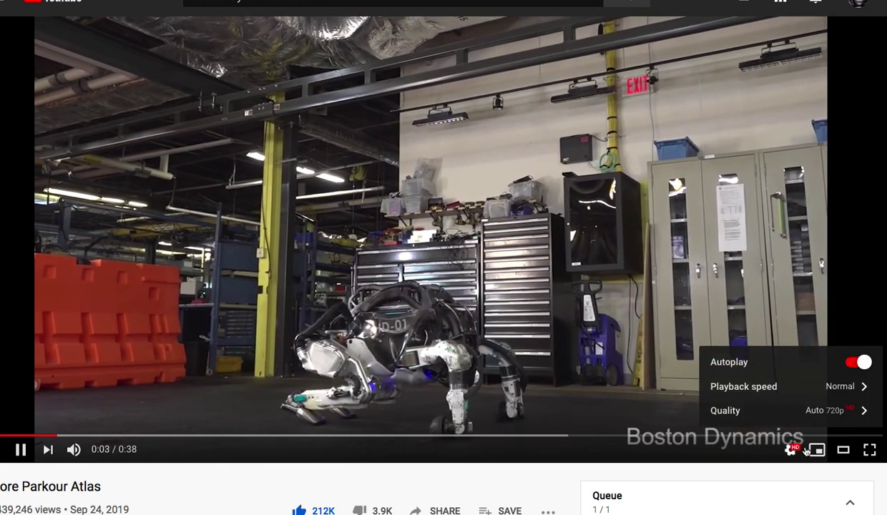
pyautogui.click(823, 388)
pyautogui.click(779, 411)
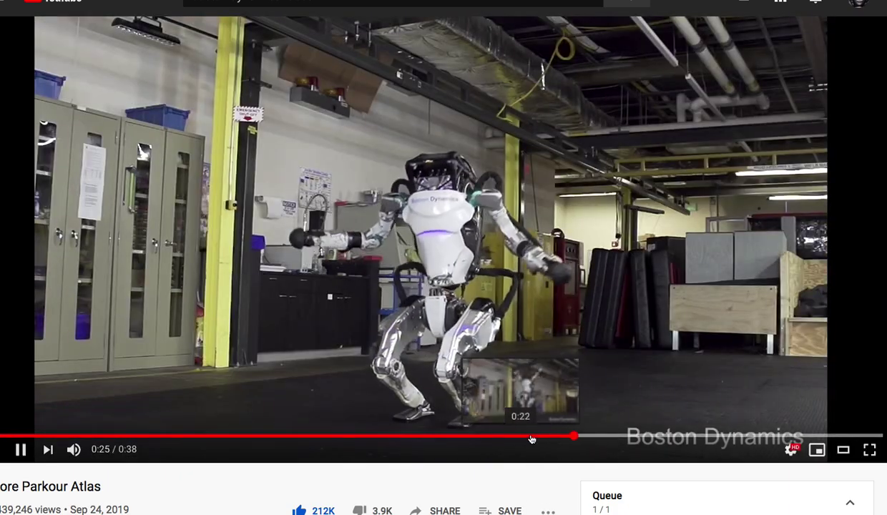
pyautogui.click(440, 299)
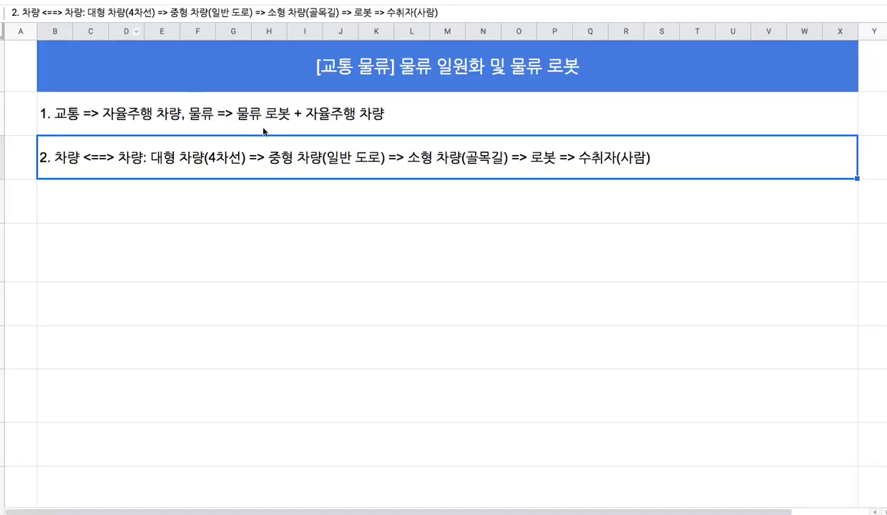
# Type '3. Robot simulation :' in the empty row below note 2
pyautogui.click(283, 215)
pyautogui.write('3.')
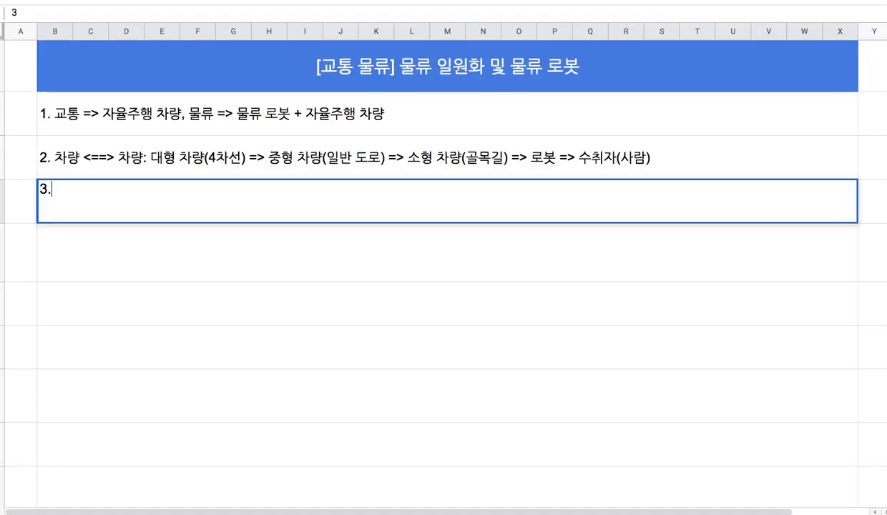
pyautogui.write('fhq')
pyautogui.press('BackSpace')
pyautogui.press('BackSpace')
pyautogui.press('BackSpace')
pyautogui.write('Robot s')
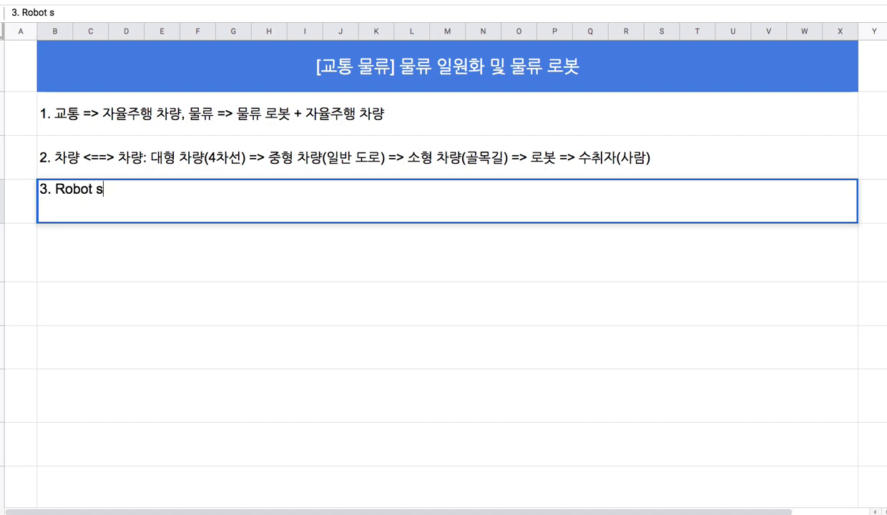
pyautogui.write('imulation ')
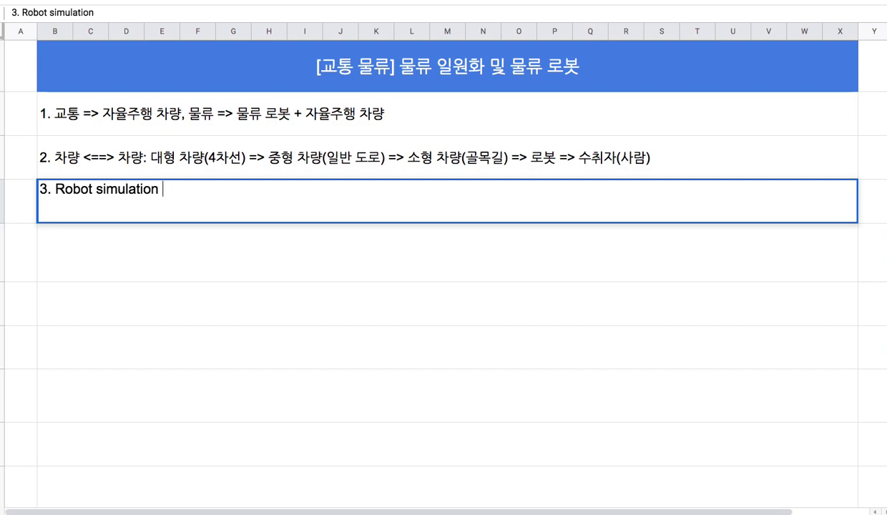
pyautogui.write(':')
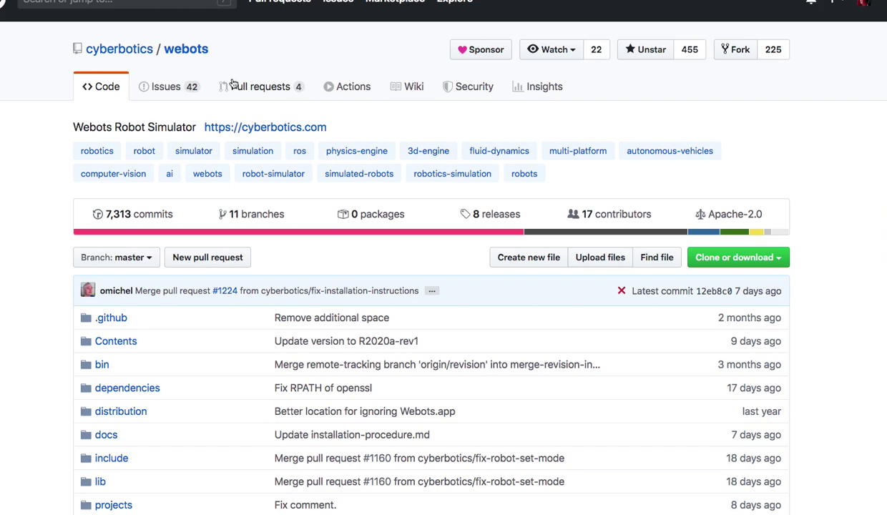
# Scroll the cyberbotics/webots file list, then go back to the Rust robotics search results
pyautogui.scroll(-5, 232, 82)
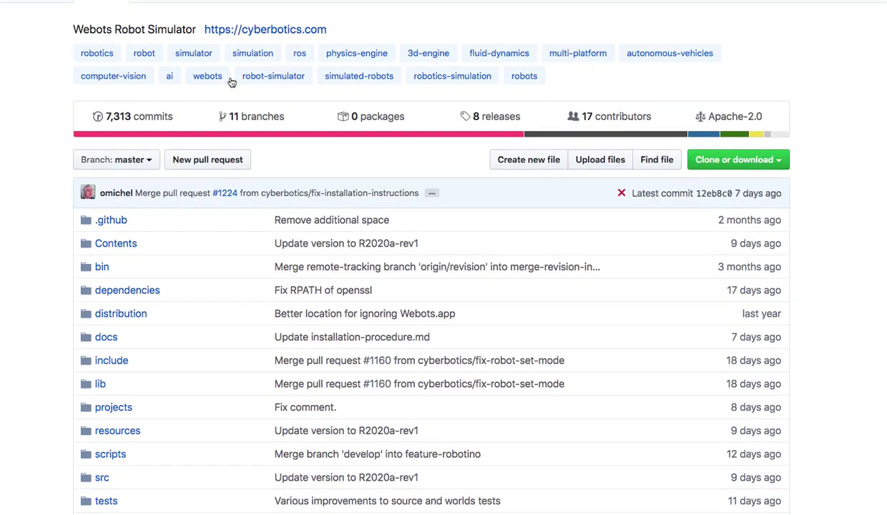
pyautogui.scroll(-1, 232, 82)
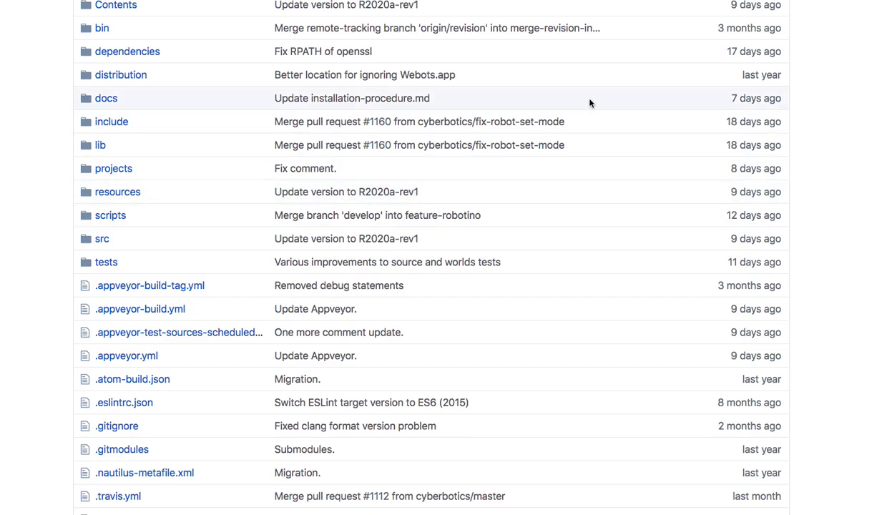
pyautogui.hotkey('alt', 'Left')
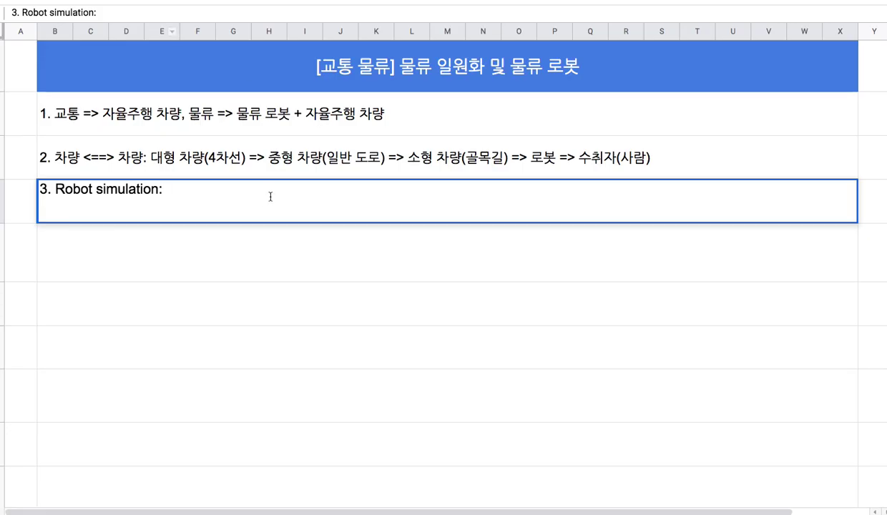
# Add note '4. Robot hardware programming: C, C++ , Rust' below note 3
pyautogui.click(198, 249)
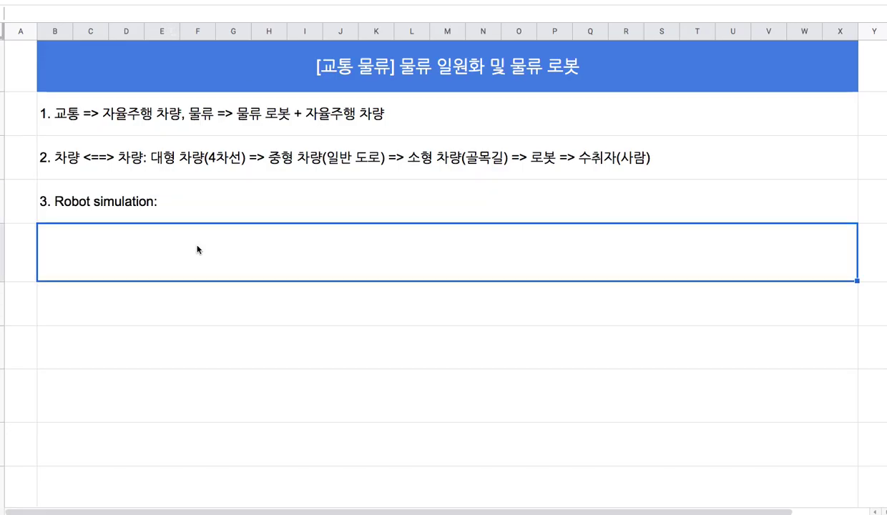
pyautogui.write('4. Rob')
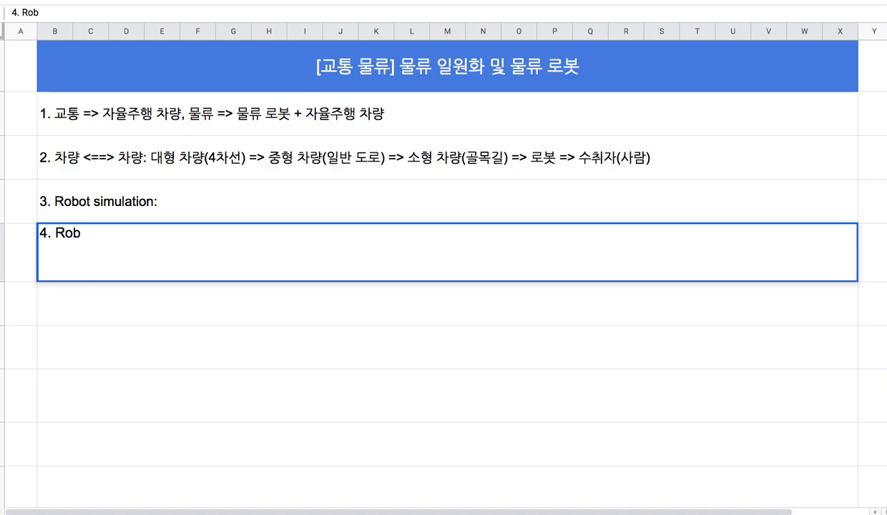
pyautogui.write('ot programmi')
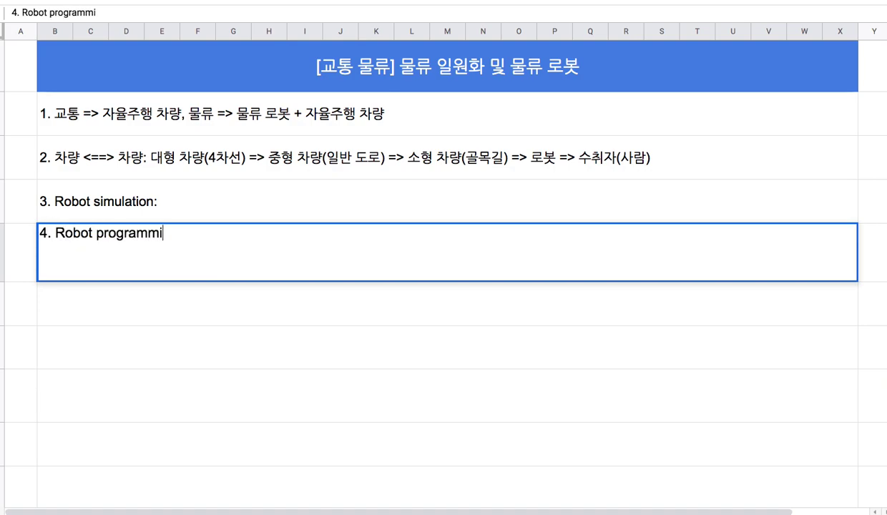
pyautogui.write('ng: ')
pyautogui.write('C, C')
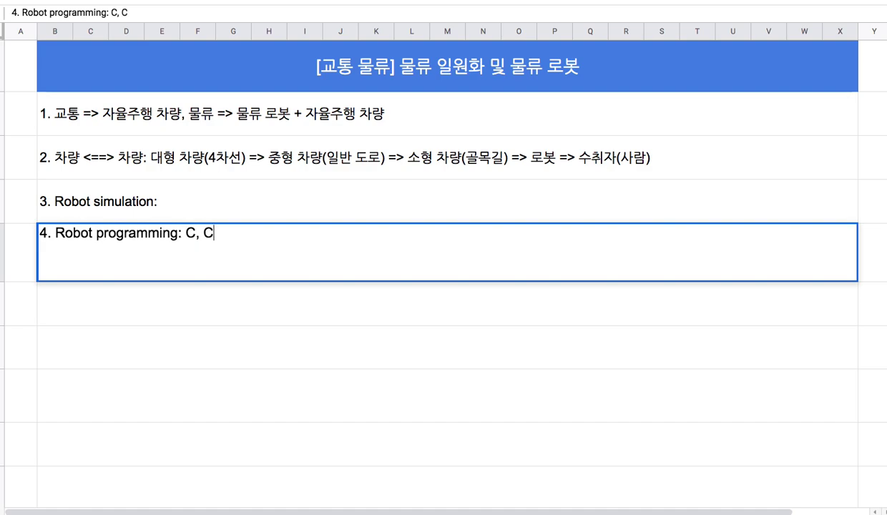
pyautogui.write('++ , ')
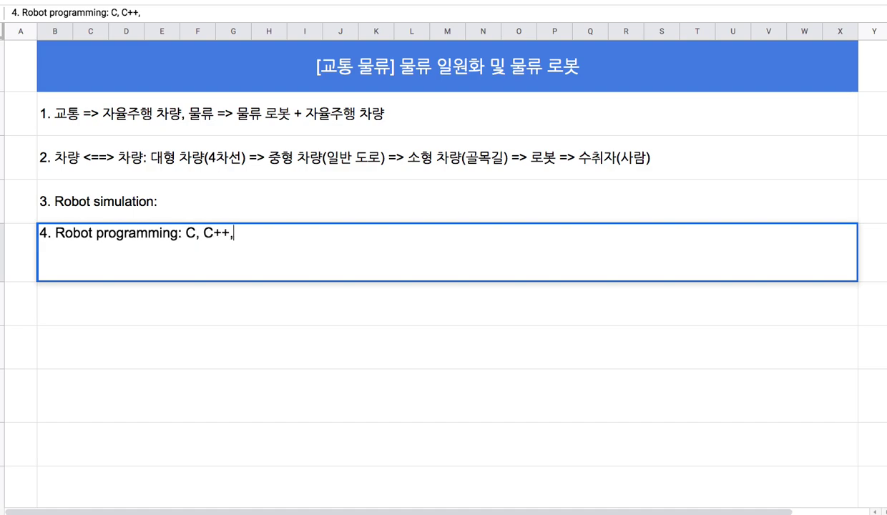
pyautogui.write('Rust')
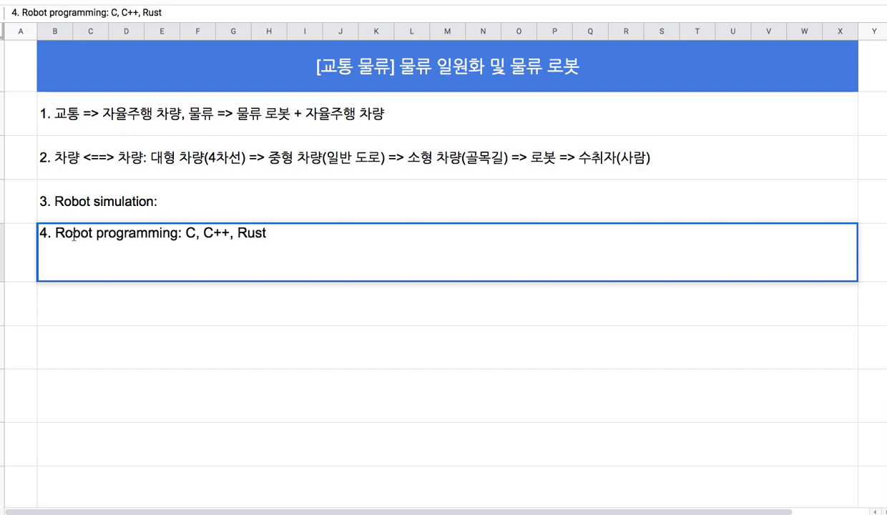
pyautogui.click(97, 234)
pyautogui.write('ha')
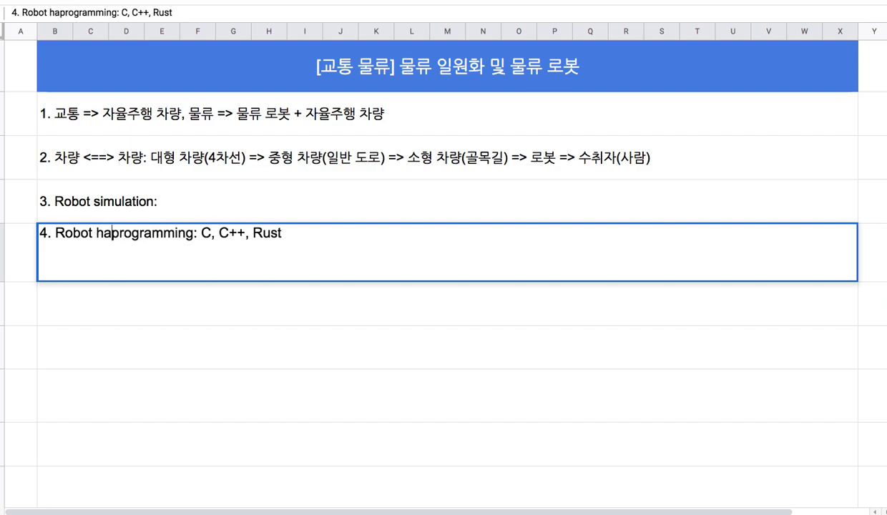
pyautogui.write('rdware')
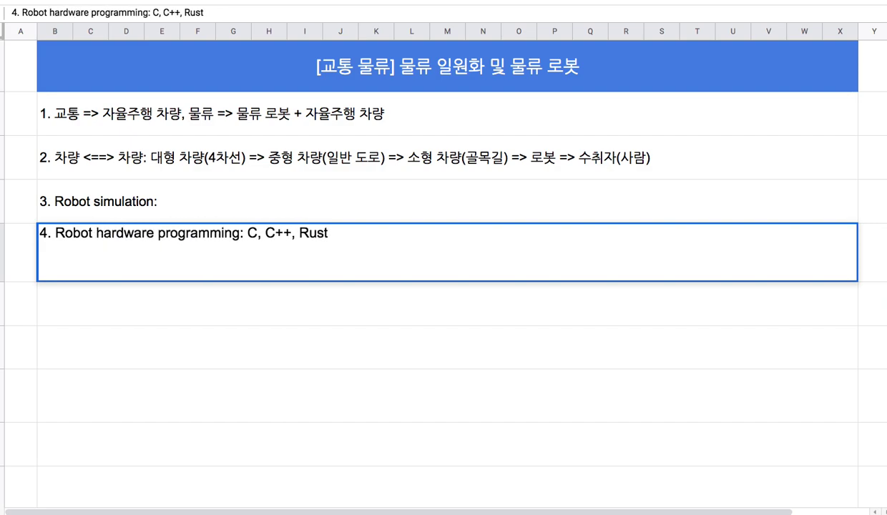
# Commit note 4 and reopen the '3. Robot simulation:' note for editing
pyautogui.click(176, 205)
pyautogui.press('Return')
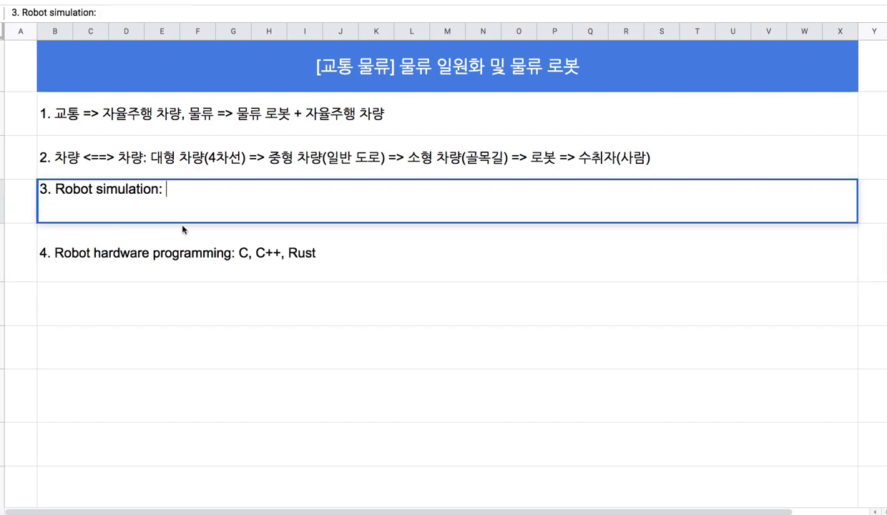
pyautogui.press('Return')
pyautogui.press('Return')
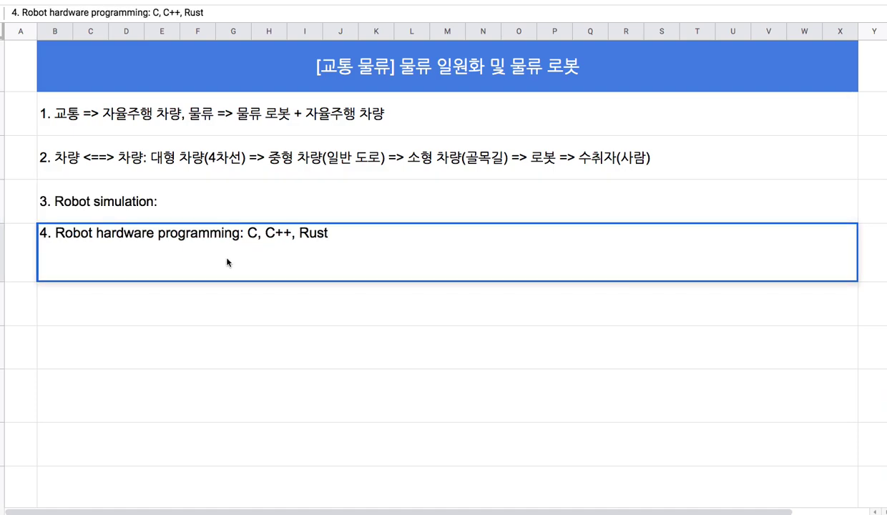
pyautogui.doubleClick(182, 205)
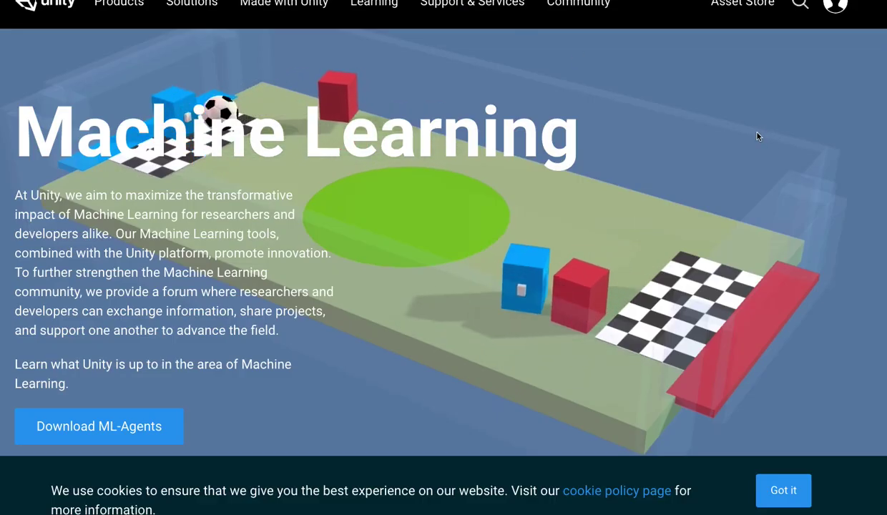
# Scroll Unity's Machine Learning page and select, then deselect, its 'Machine Learning' heading
pyautogui.scroll(1, 443, 236)
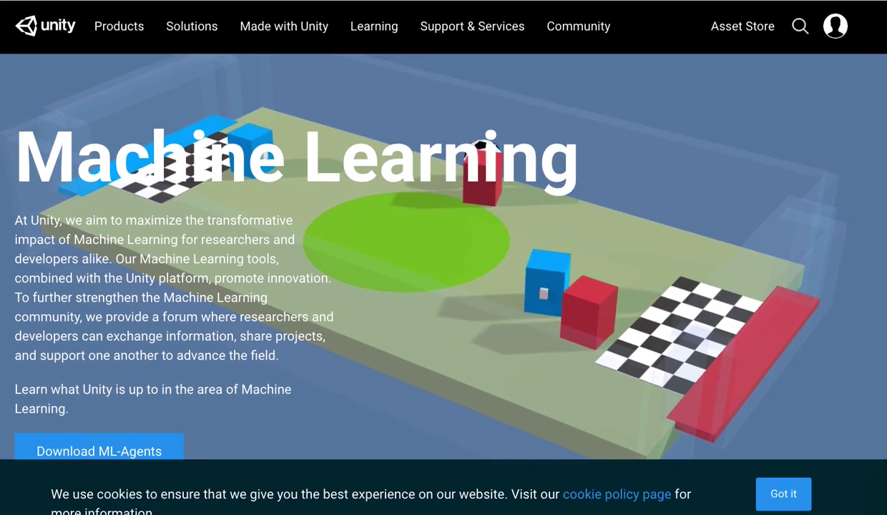
pyautogui.scroll(-1, 444, 236)
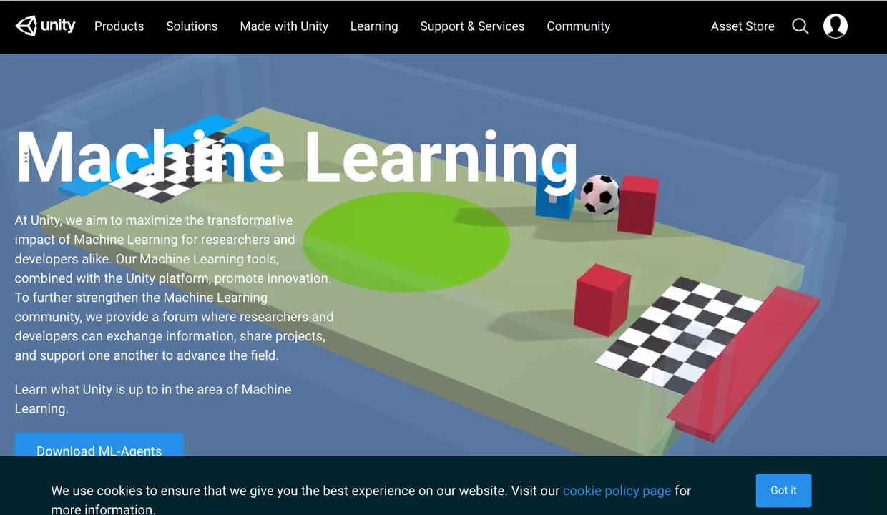
pyautogui.tripleClick(563, 172)
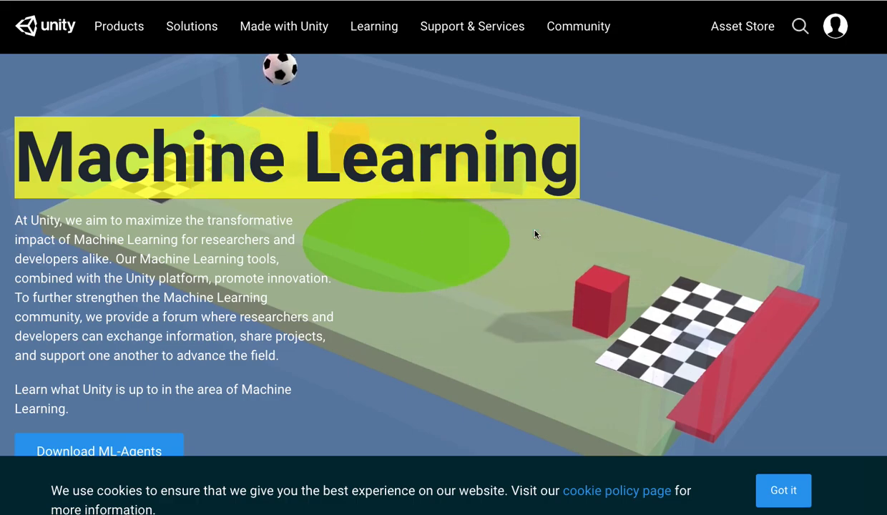
pyautogui.click(485, 277)
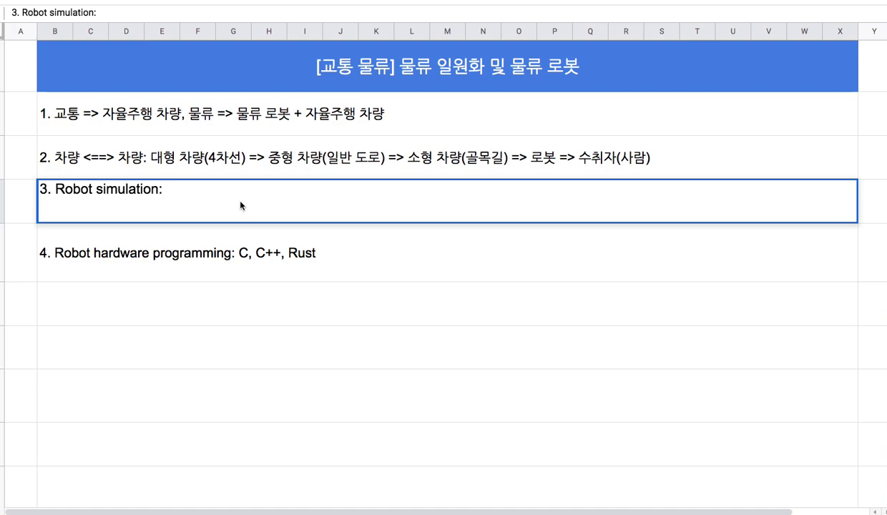
# Continue note 3 with 'Unity3D Machine Learning + C#', highlighting the added text
pyautogui.write('Unity3')
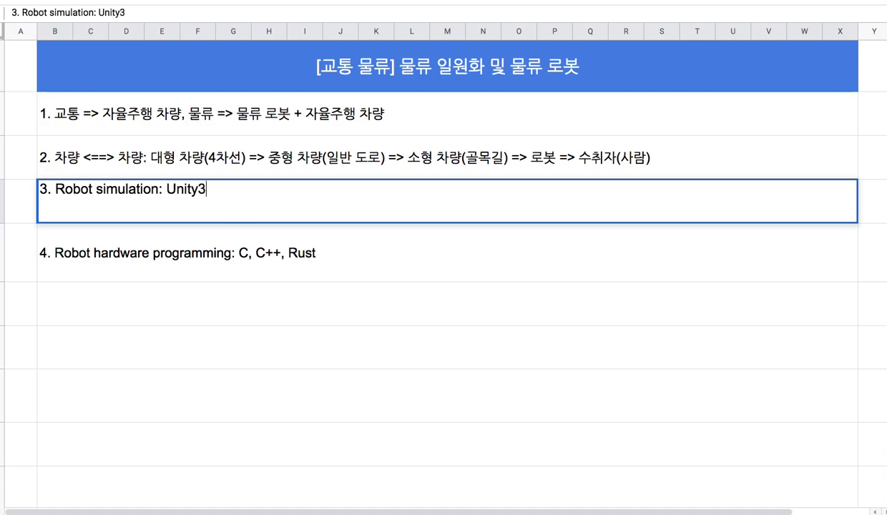
pyautogui.write('D ')
pyautogui.write('Machin')
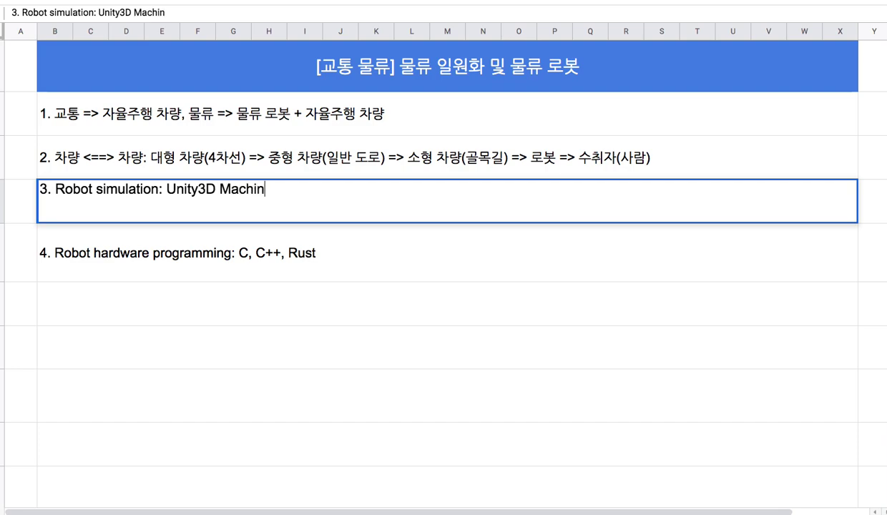
pyautogui.write('e Learning')
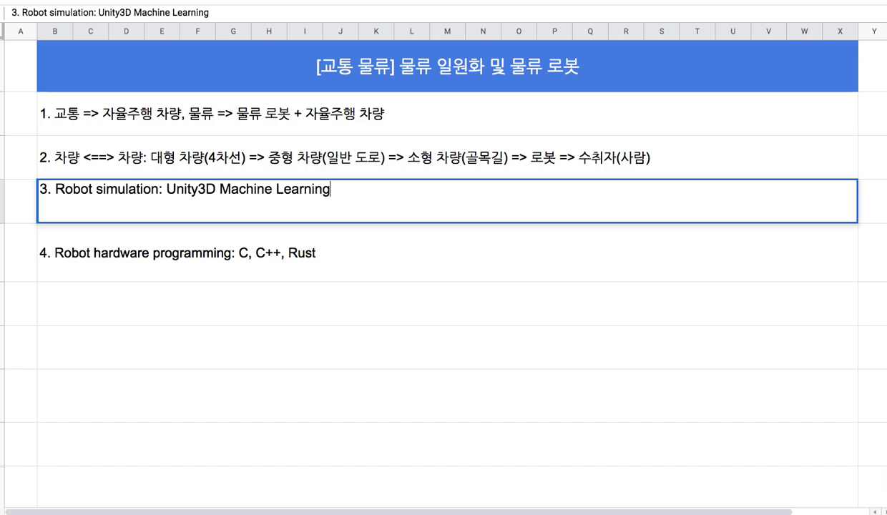
pyautogui.moveTo(166, 189); pyautogui.dragTo(332, 188)
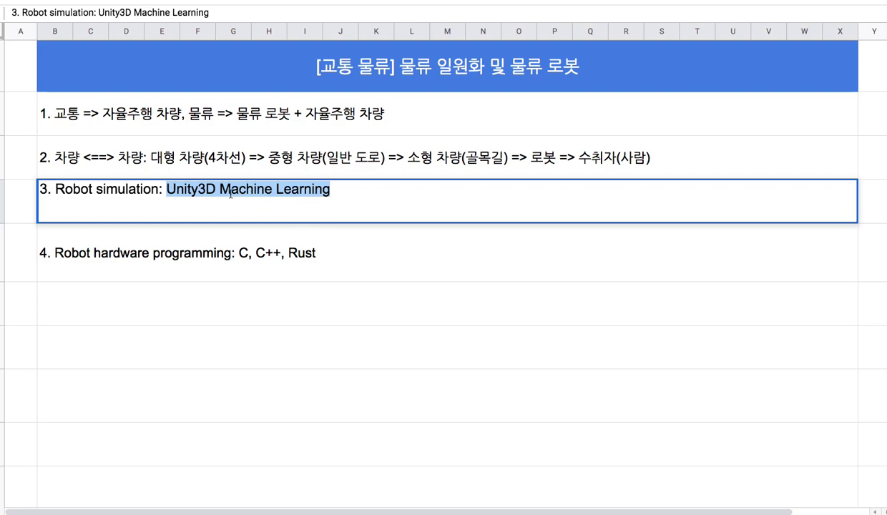
pyautogui.click(333, 191)
pyautogui.write('+ ')
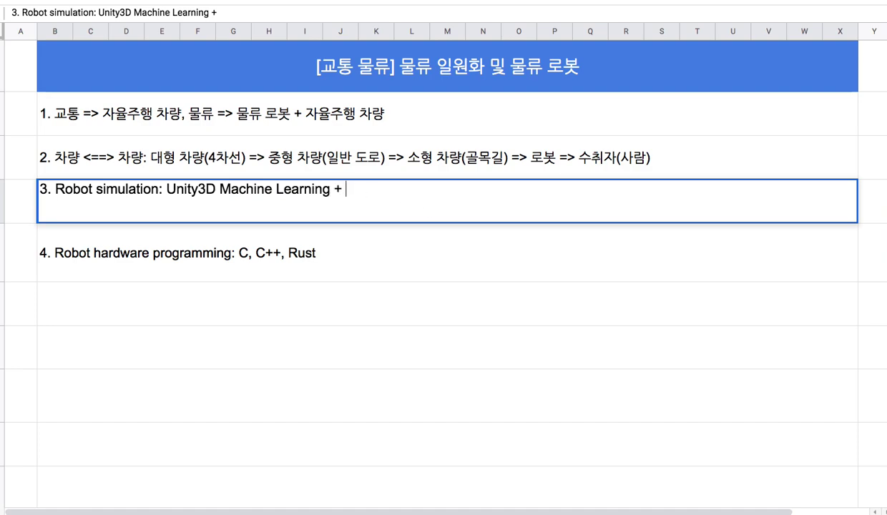
pyautogui.write('C')
pyautogui.write('#')
pyautogui.moveTo(342, 189); pyautogui.dragTo(365, 189)
pyautogui.click(361, 189)
pyautogui.moveTo(346, 189)
pyautogui.mouseDown()
pyautogui.moveTo(375, 193)
pyautogui.moveTo(366, 190)
pyautogui.mouseUp()
# End note 3 with '=> Robotics Simulation + Self Driving Simulation' and begin note '5.' below
pyautogui.moveTo(165, 189); pyautogui.dragTo(379, 191)
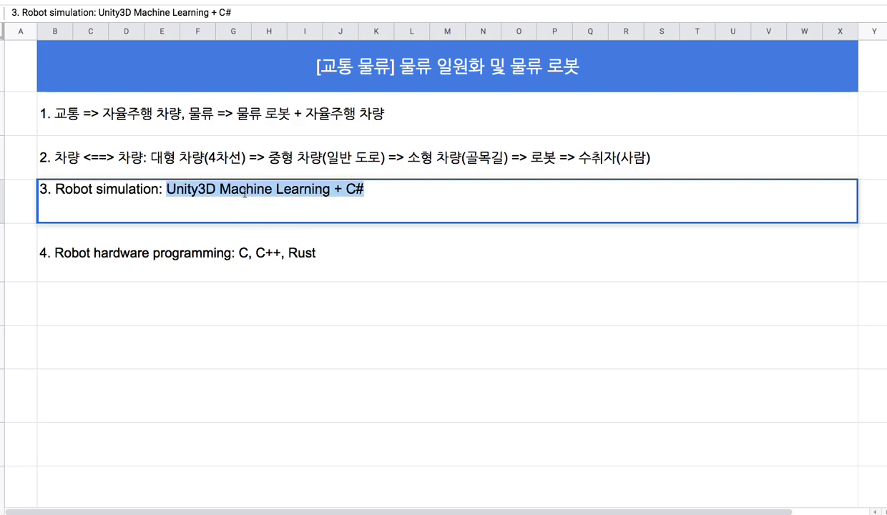
pyautogui.click(408, 191)
pyautogui.write('=')
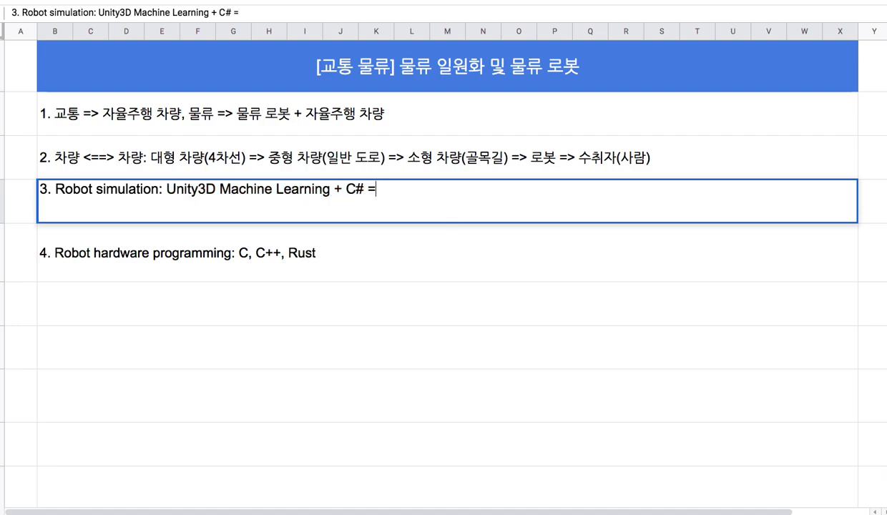
pyautogui.write('> ')
pyautogui.write('Robotics Si')
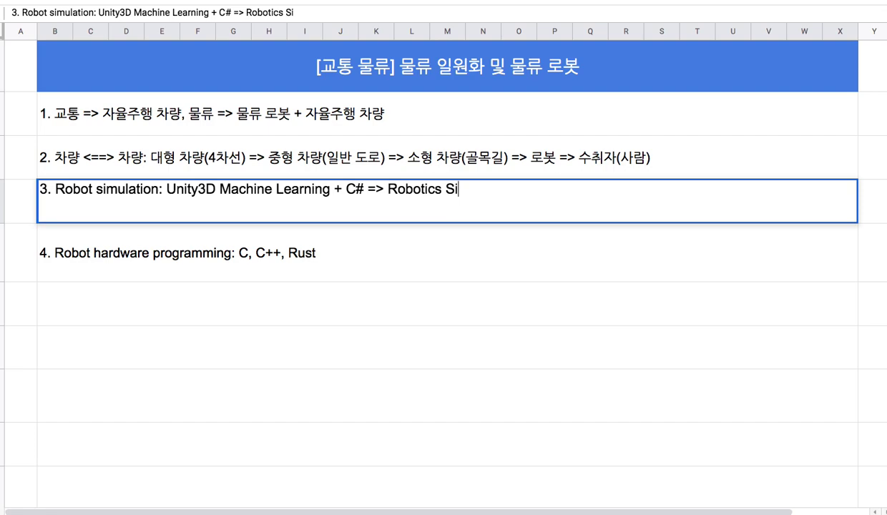
pyautogui.write('mulation')
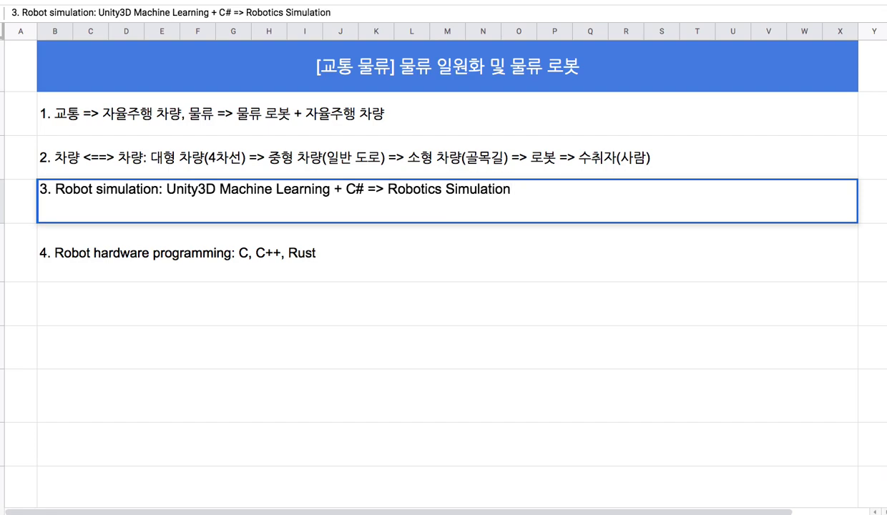
pyautogui.write(' + Self')
pyautogui.write(' Driving')
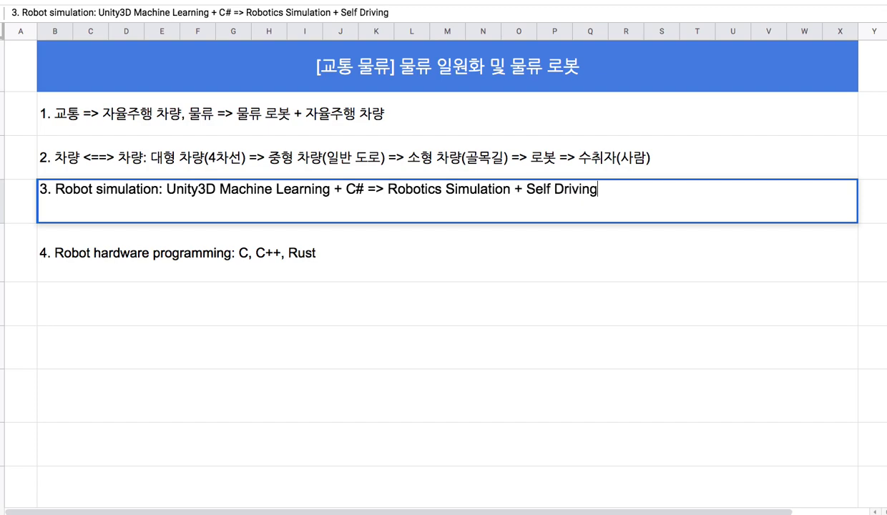
pyautogui.write(' Simula')
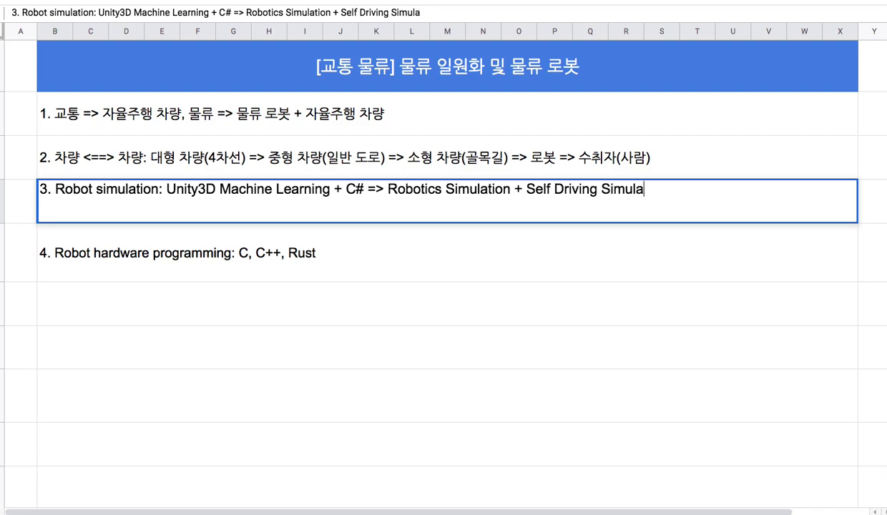
pyautogui.write('tion')
pyautogui.moveTo(167, 190); pyautogui.dragTo(331, 189)
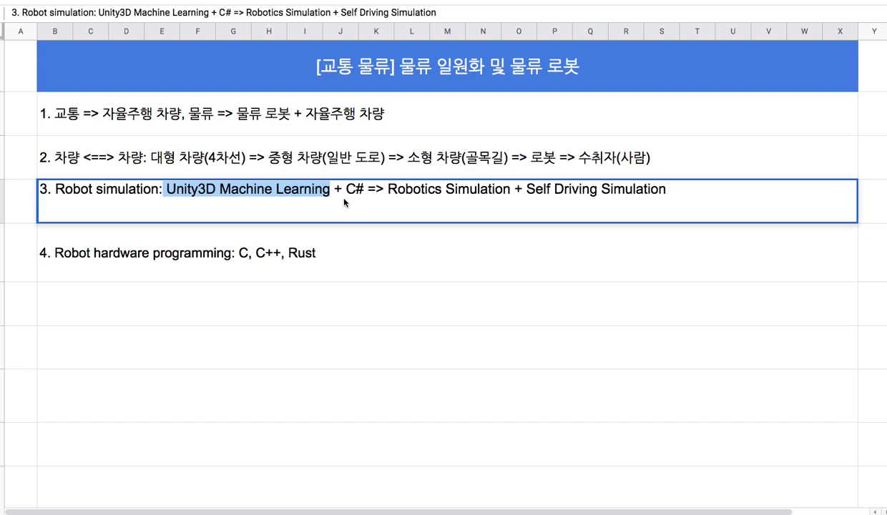
pyautogui.click(245, 294)
pyautogui.write('5. ')
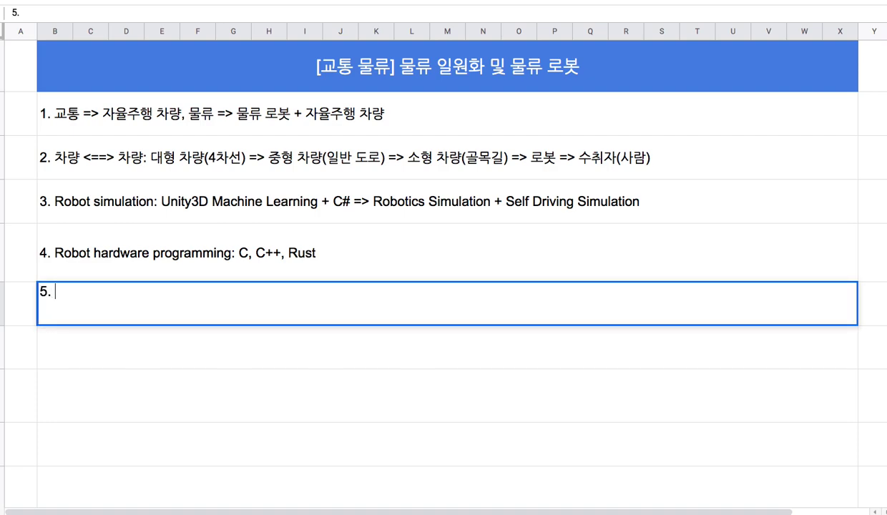
pyautogui.write('an')
# Type note 5: one logistics company covering all of Jeju, handling 택배, 대형 화물, 물류, 치킨/피자, 우편
pyautogui.press('BackSpace')
pyautogui.press('BackSpace')
pyautogui.write('제주도')
pyautogui.write('를 전역ㄹ')
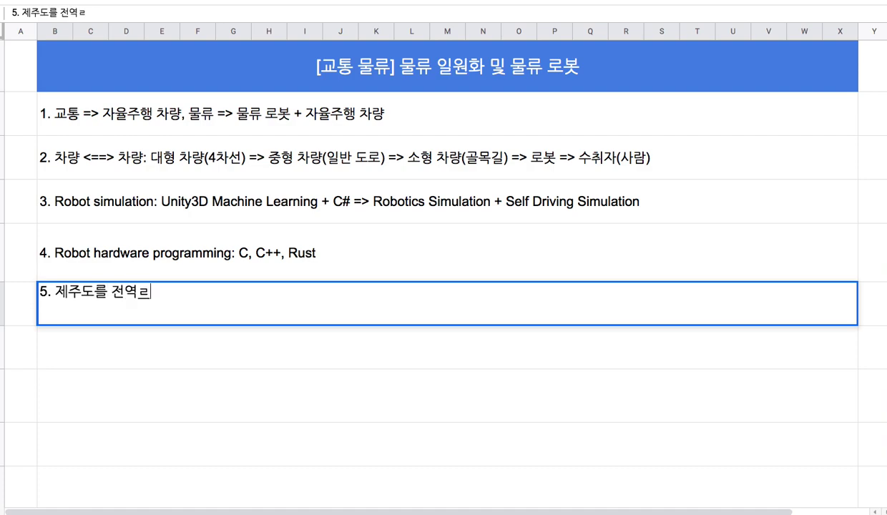
pyautogui.write('을')
pyautogui.press('BackSpace')
pyautogui.press('BackSpace')
pyautogui.write('을 포괄')
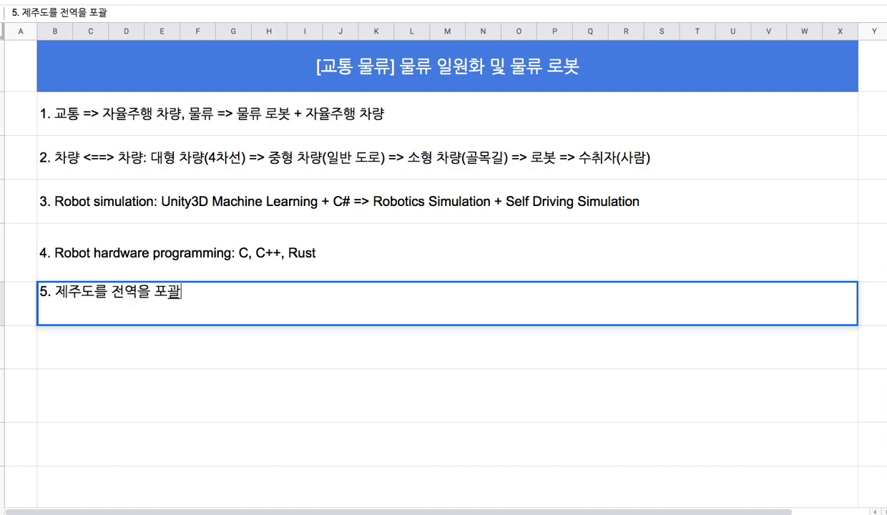
pyautogui.write('하는 ㅎ나의 물')
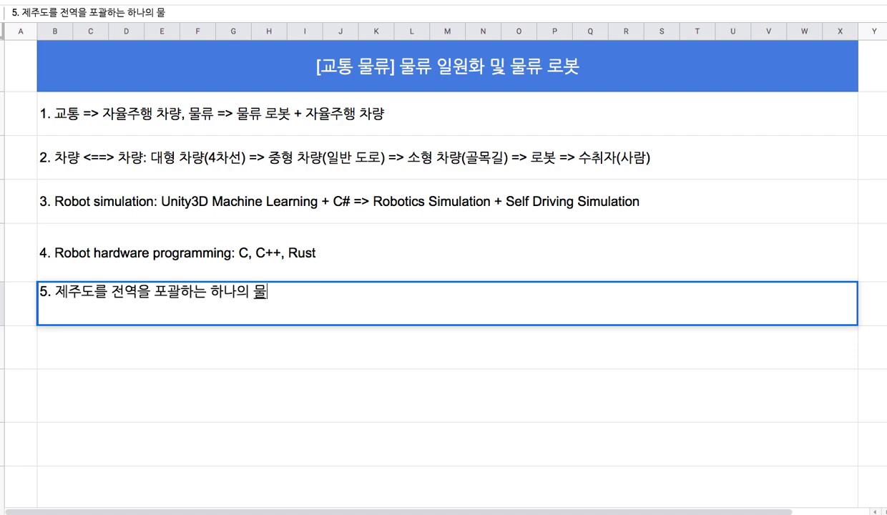
pyautogui.write('류 회사')
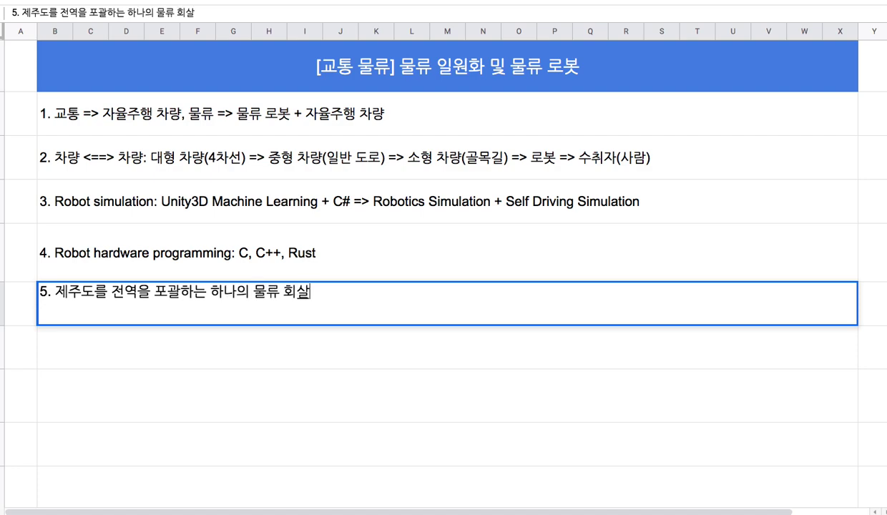
pyautogui.write('를 상정:')
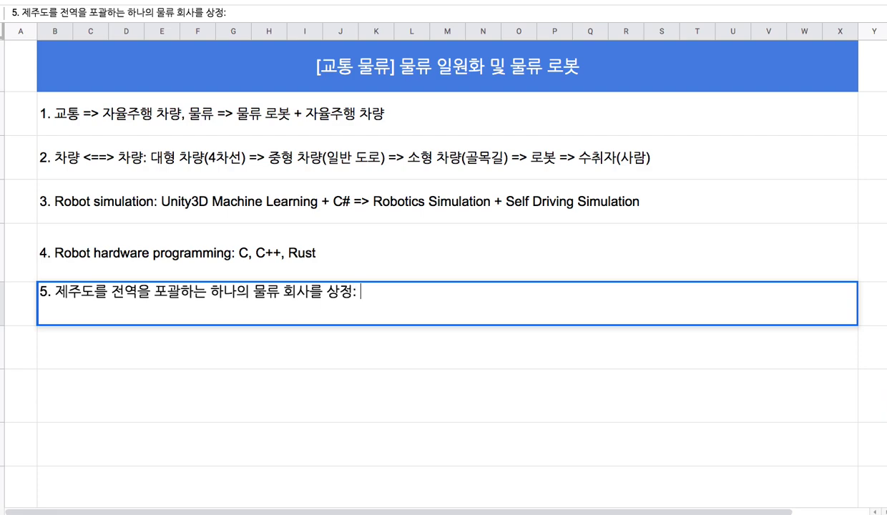
pyautogui.write('택배, ')
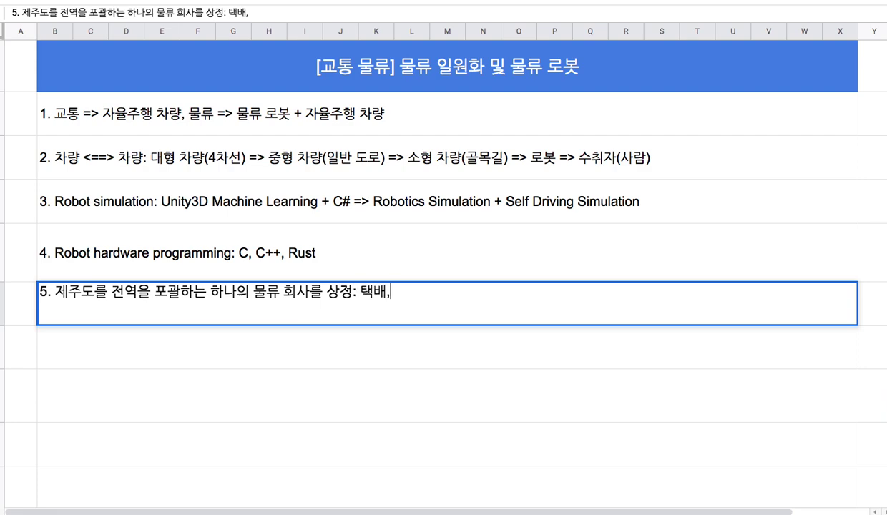
pyautogui.write('대형 화')
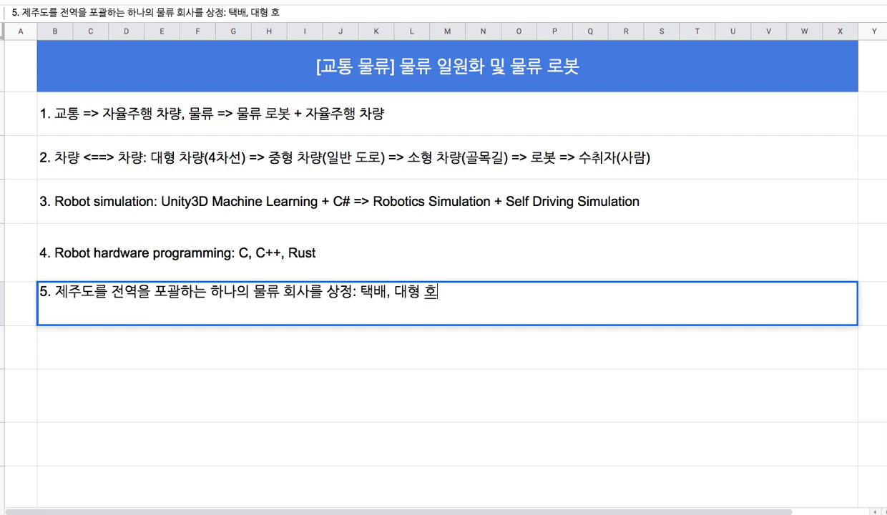
pyautogui.write('물')
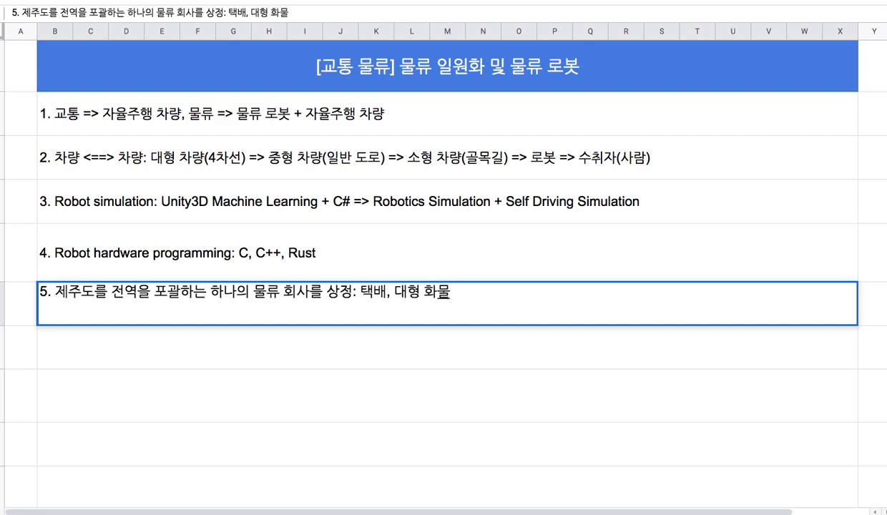
pyautogui.write(', 물류')
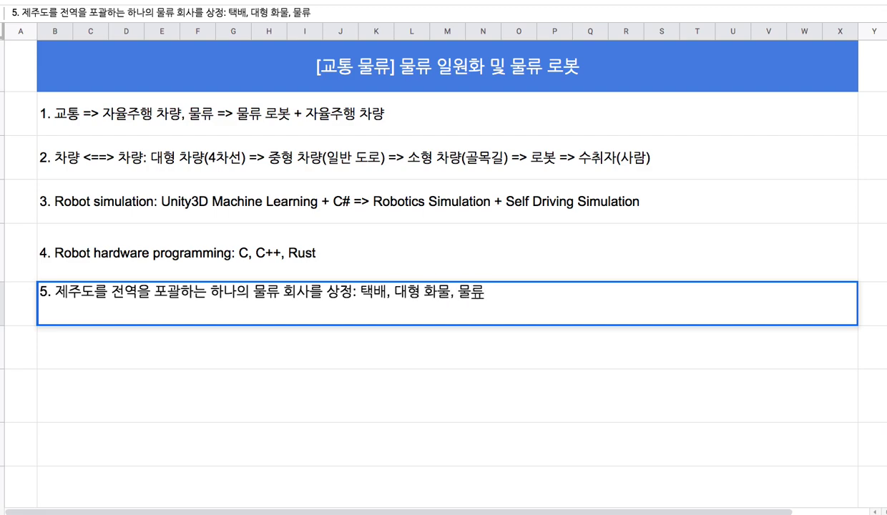
pyautogui.write(', ')
pyautogui.write('치킨/피')
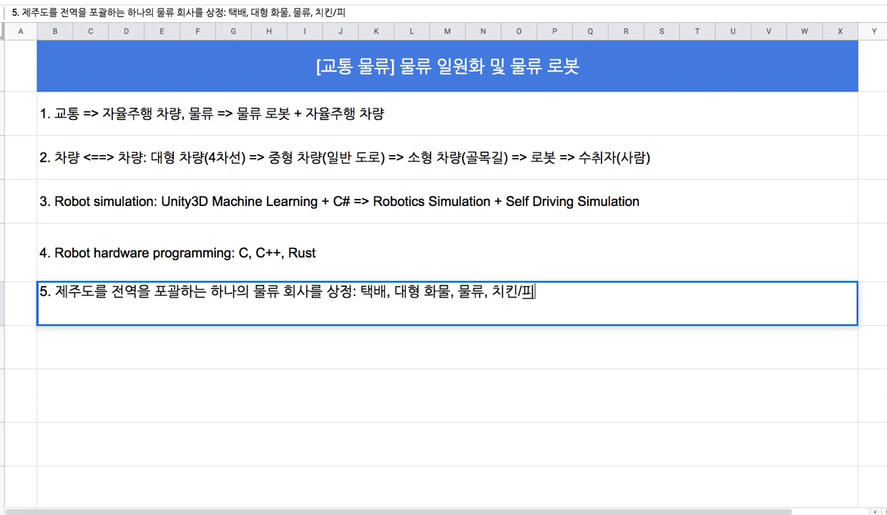
pyautogui.write('자,')
pyautogui.write('.')
pyautogui.press('BackSpace')
pyautogui.write('우편')
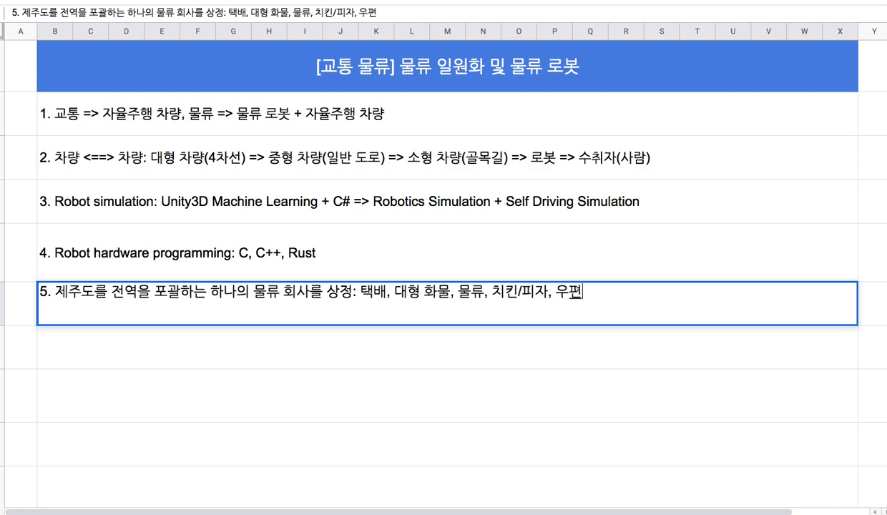
# Reword note 5 as '어느 한 기업이 제주도 내 모든 종류의 물류 수요(…우편....)를 충당' and commit it
pyautogui.moveTo(359, 290); pyautogui.dragTo(584, 291)
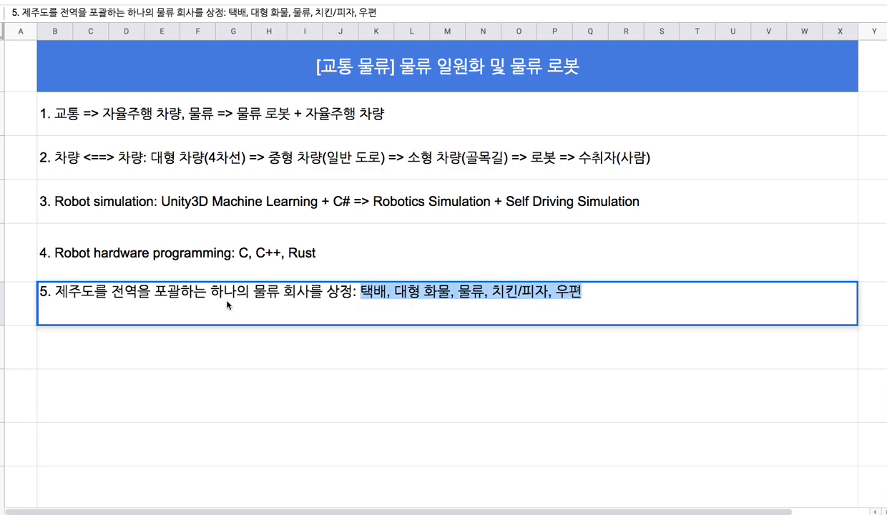
pyautogui.moveTo(252, 292); pyautogui.dragTo(318, 297)
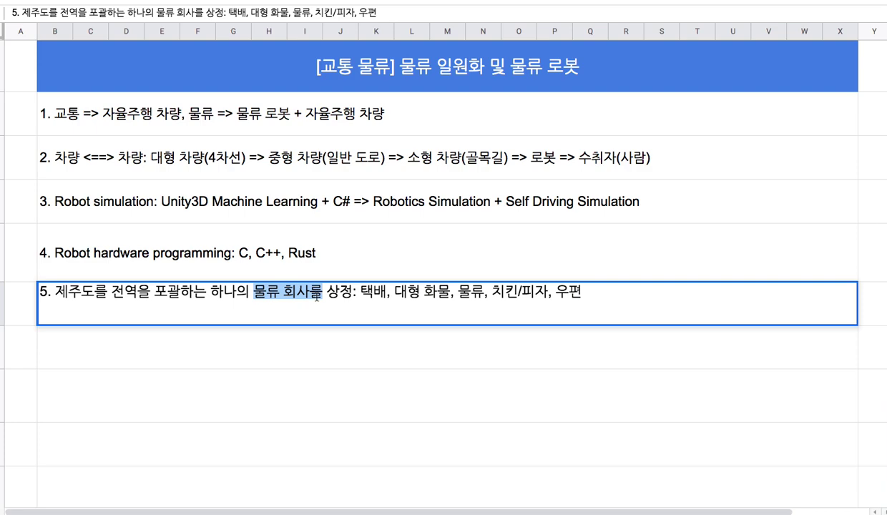
pyautogui.moveTo(253, 292); pyautogui.dragTo(319, 295)
pyautogui.click(361, 292)
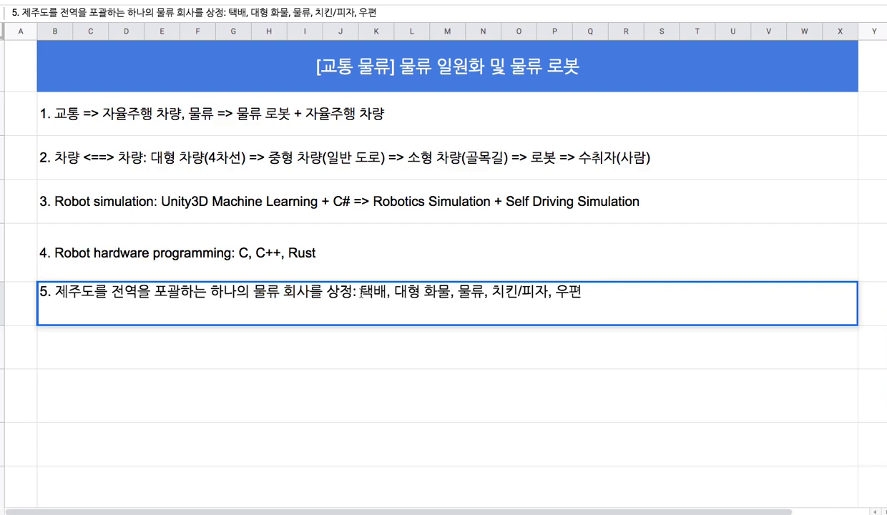
pyautogui.write('어느 한 ')
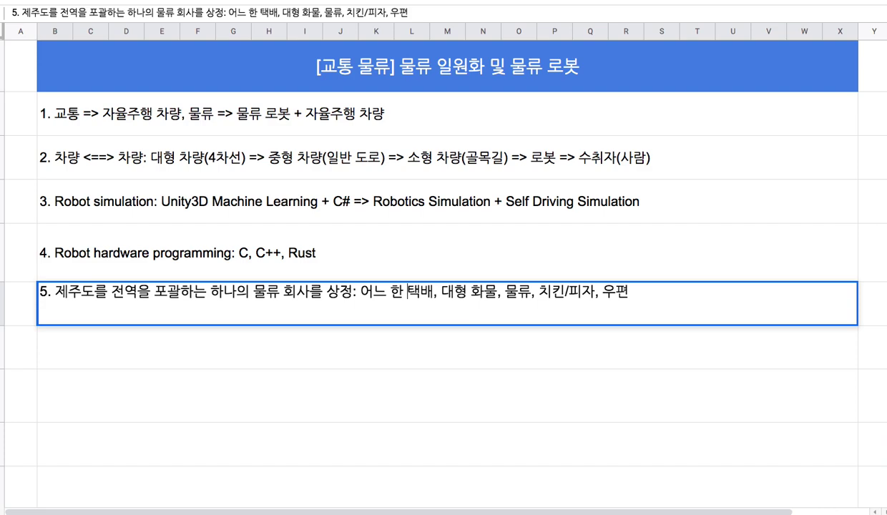
pyautogui.write('기업이 제')
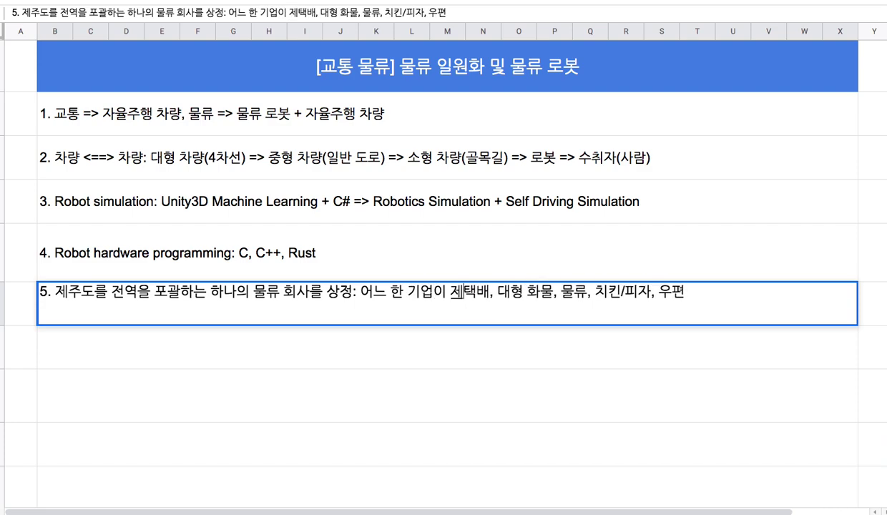
pyautogui.write('주도 내 모든 종')
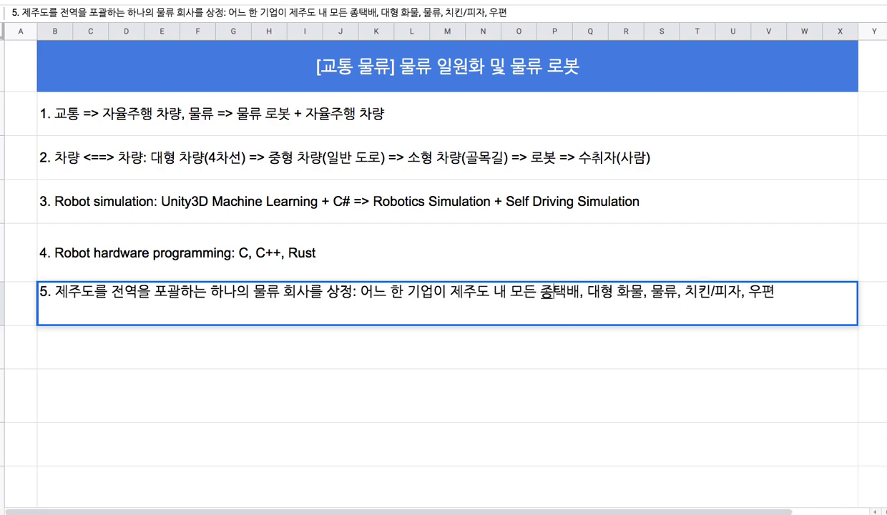
pyautogui.write('류의 물류')
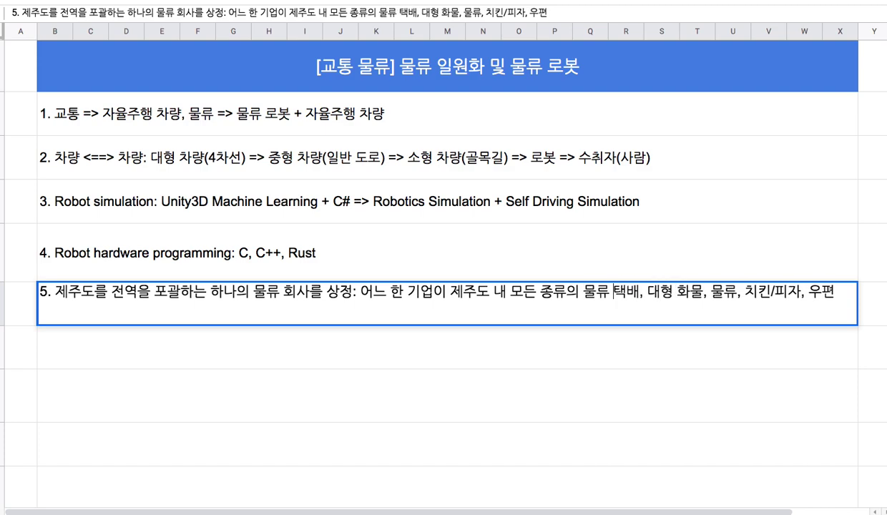
pyautogui.write(' 수요(택배, 대형 화물, 물류, 치킨/피자, 우편')
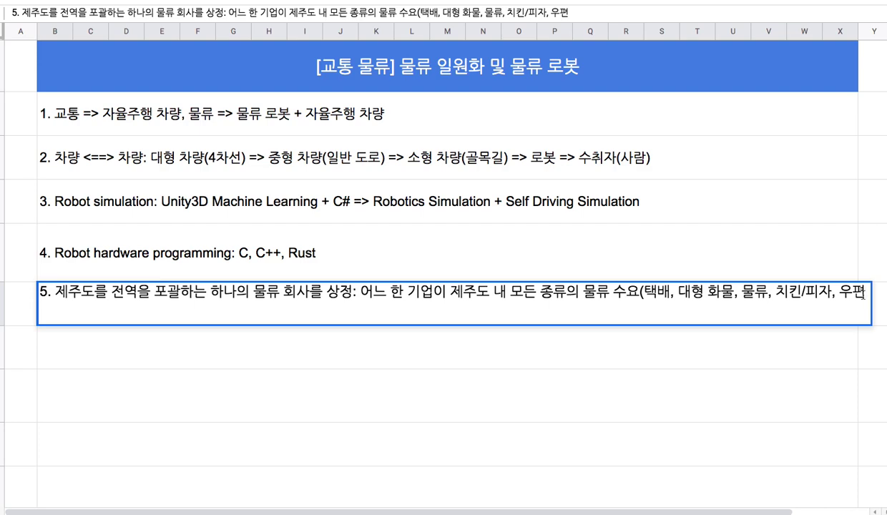
pyautogui.write('....')
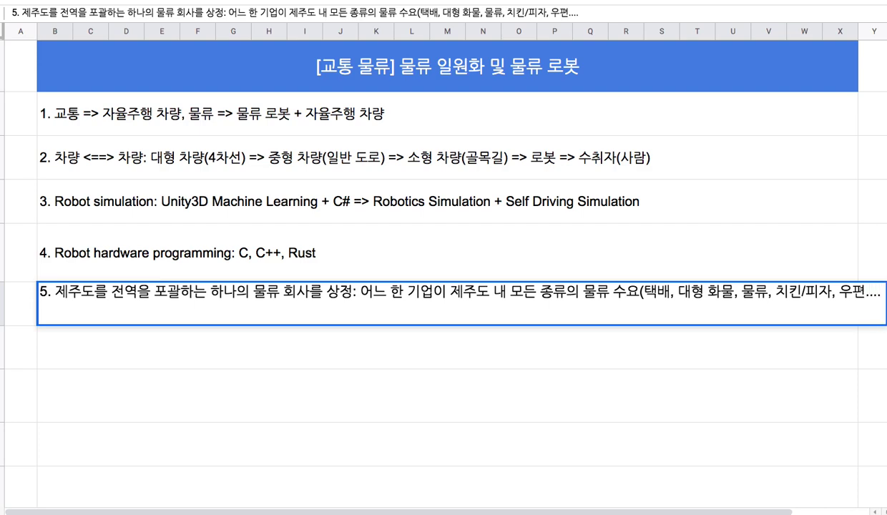
pyautogui.write(')를 충')
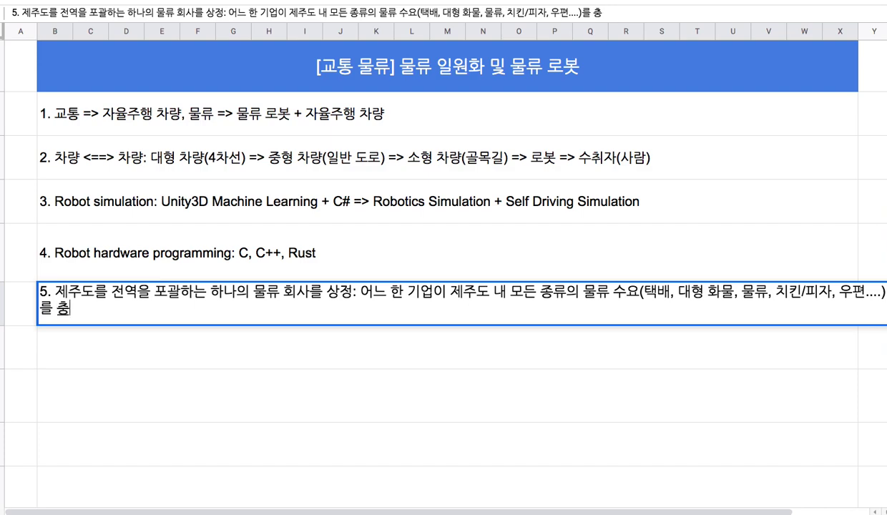
pyautogui.write('당')
pyautogui.press('Return')
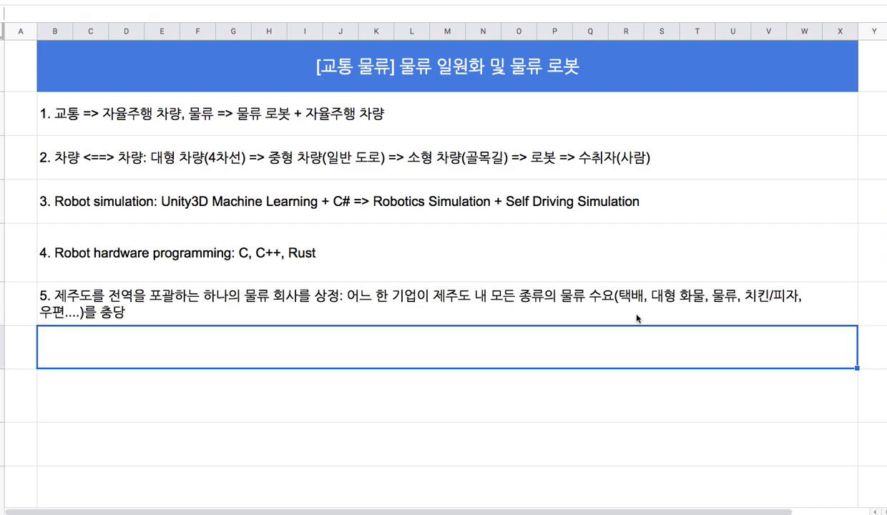
# Enlarge rows 5 and 6 and enter note 6: 사람이 배송하는 경우: 택배/우편/화물 + 사람 운전자 => 수취자 => 사람 = 사람
pyautogui.moveTo(2, 325); pyautogui.dragTo(3, 345)
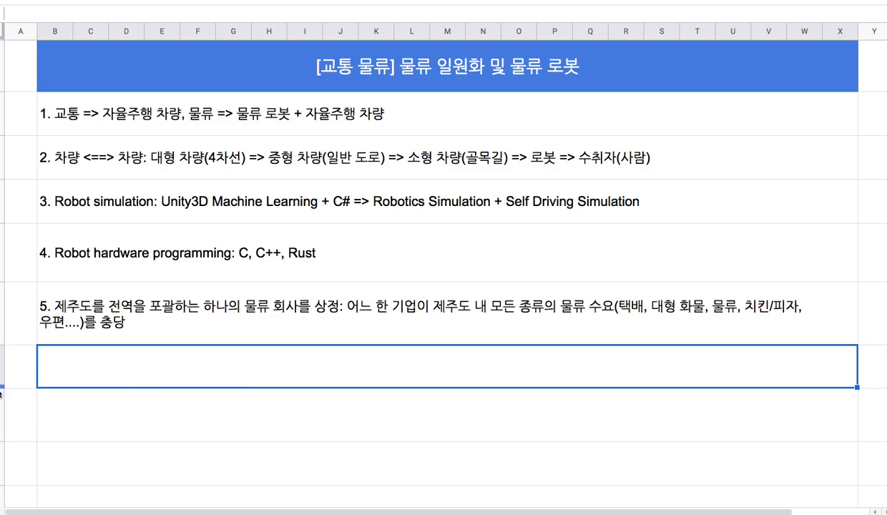
pyautogui.moveTo(3, 387); pyautogui.dragTo(3, 407)
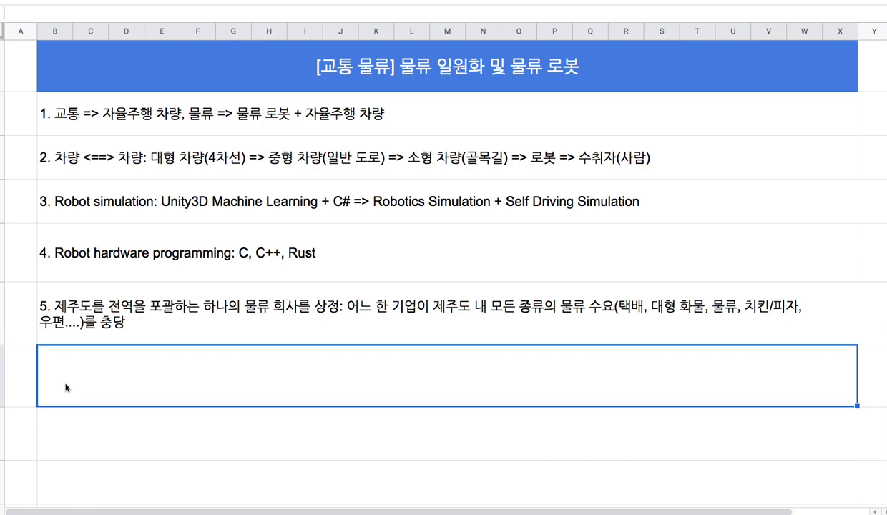
pyautogui.write('6. 사람')
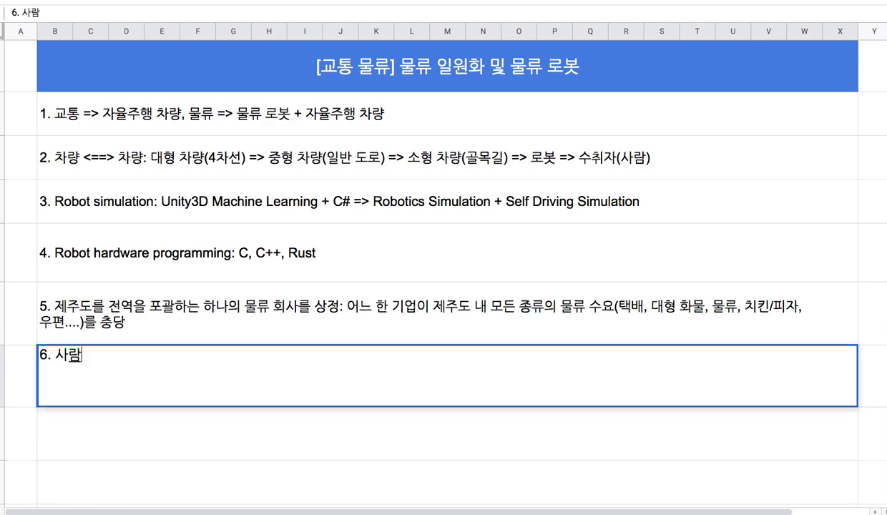
pyautogui.write('이 배송하는 경')
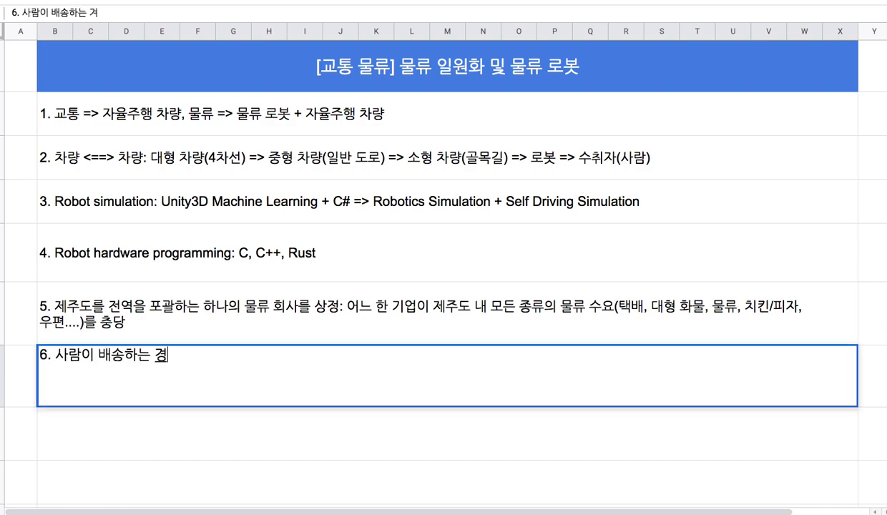
pyautogui.write('우:')
pyautogui.write('택배')
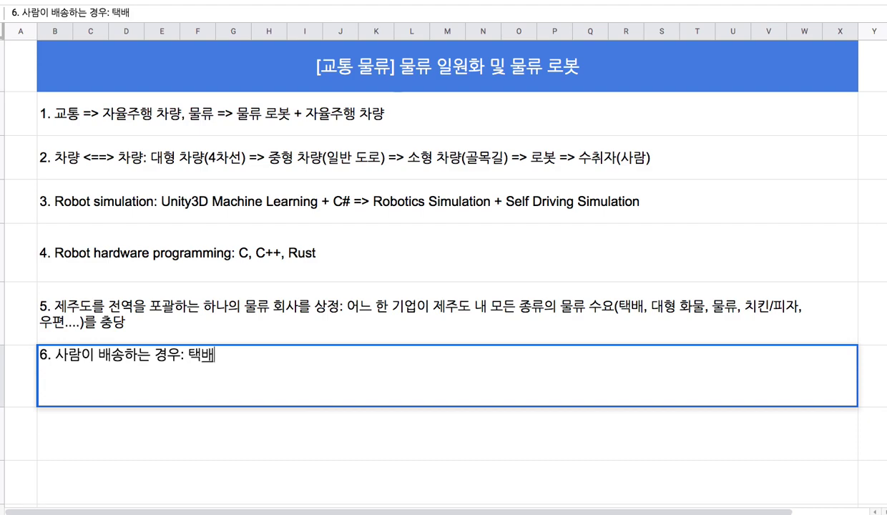
pyautogui.write('/우편')
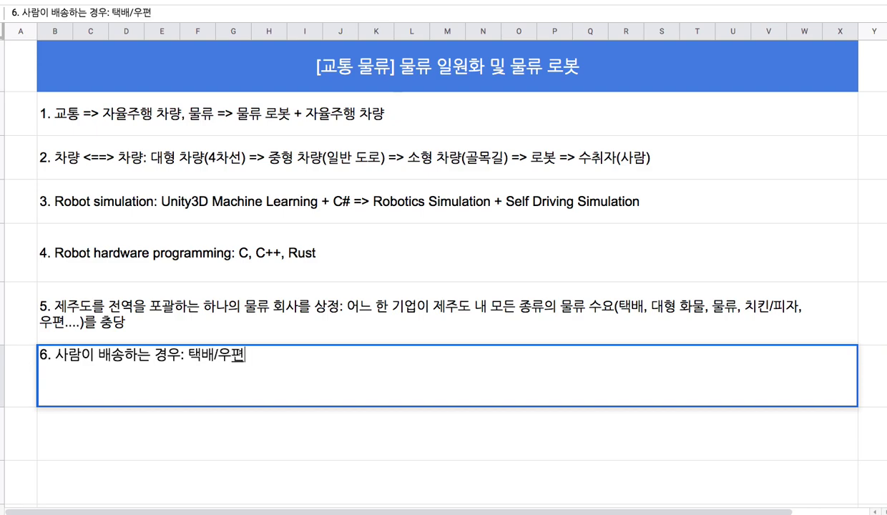
pyautogui.write('/화')
pyautogui.write('물')
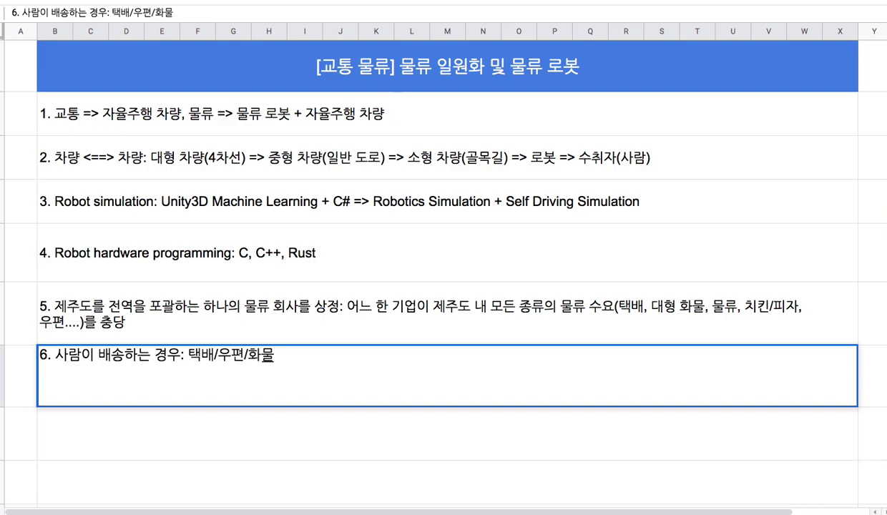
pyautogui.write(' + 사')
pyautogui.write('람 운전자 ')
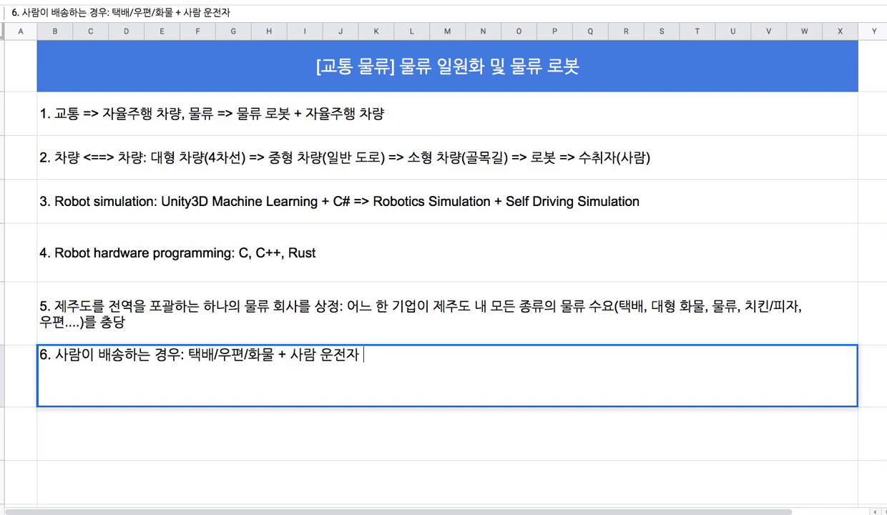
pyautogui.write('=>')
pyautogui.write(' 수취자 ')
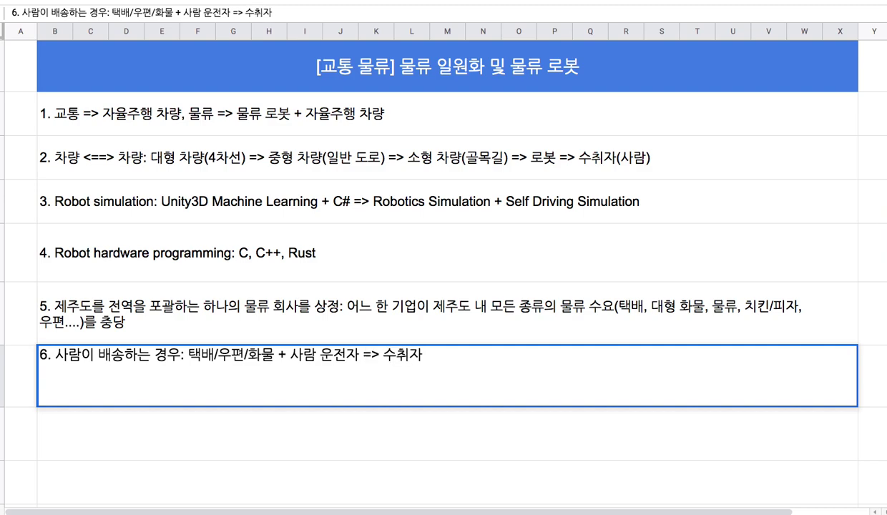
pyautogui.write('=> 사람 ')
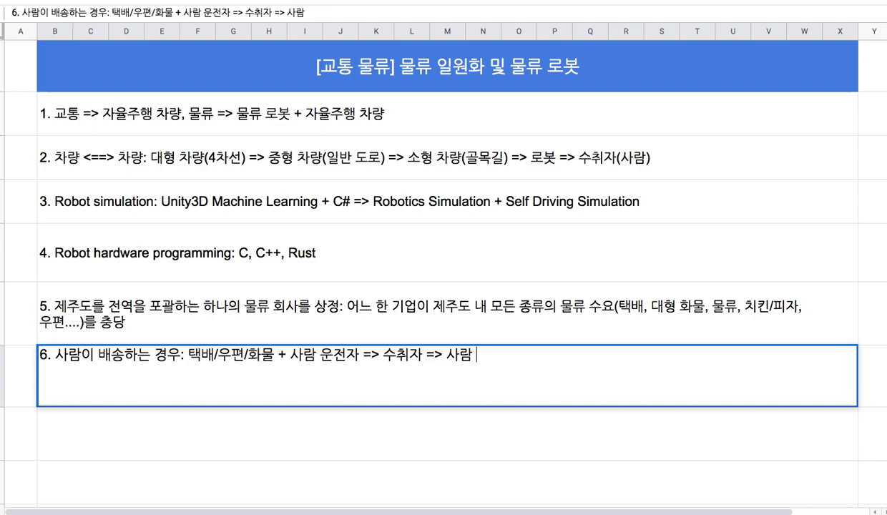
pyautogui.write('= 사')
pyautogui.write('람')
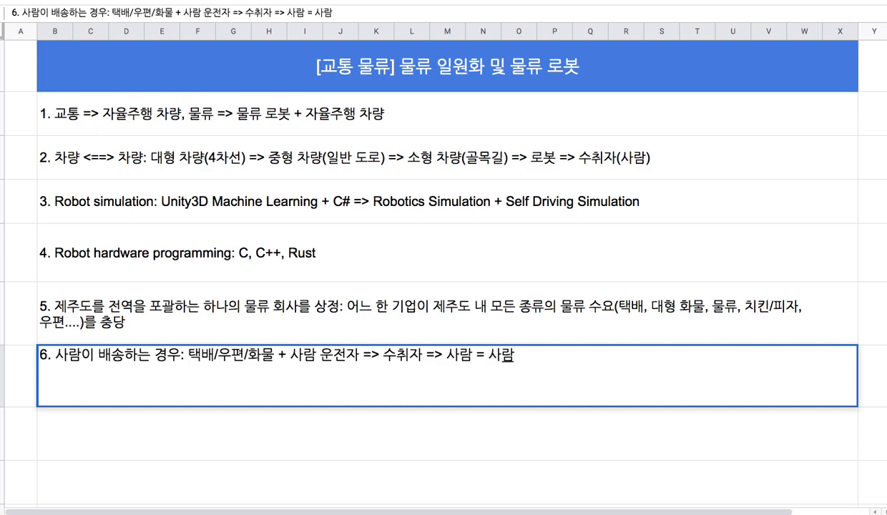
pyautogui.doubleClick(156, 356)
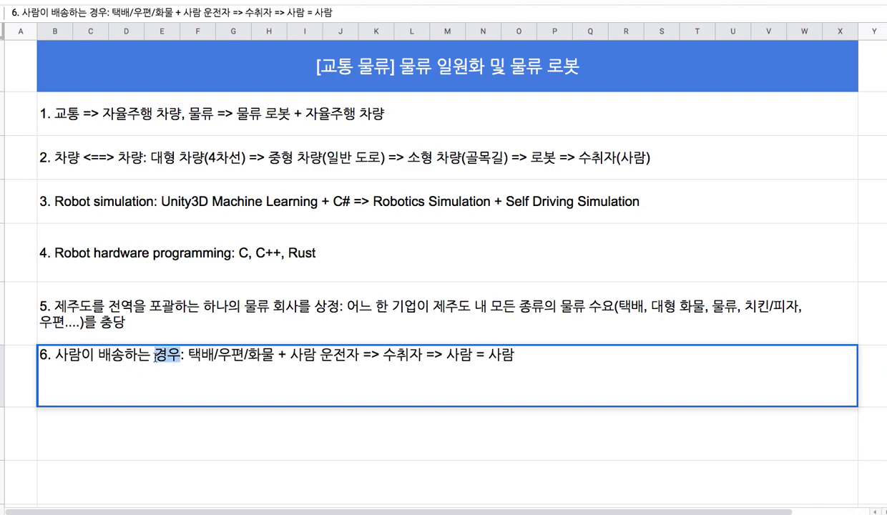
pyautogui.click(157, 358)
pyautogui.click(220, 439)
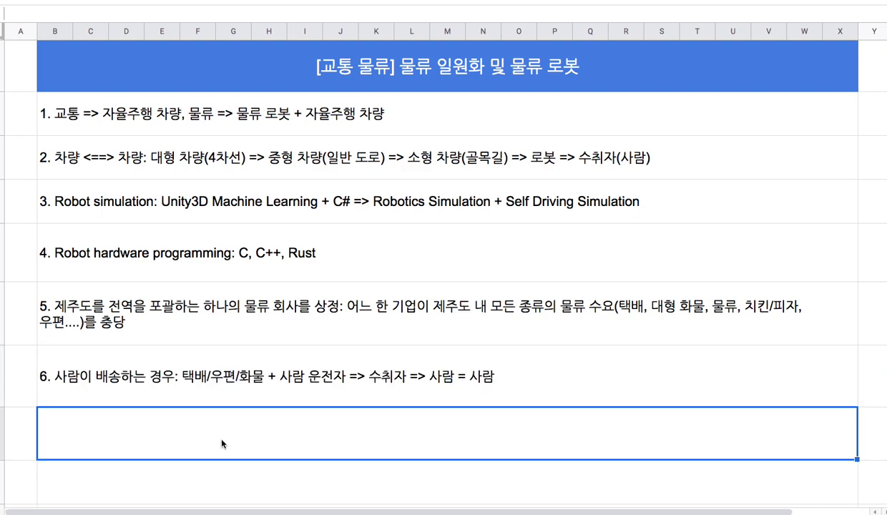
# Type note 7: one warehouse plus origins (치킨, 시멘트, 정식), with robots loading goods onto autonomous vehicles
pyautogui.write('7.')
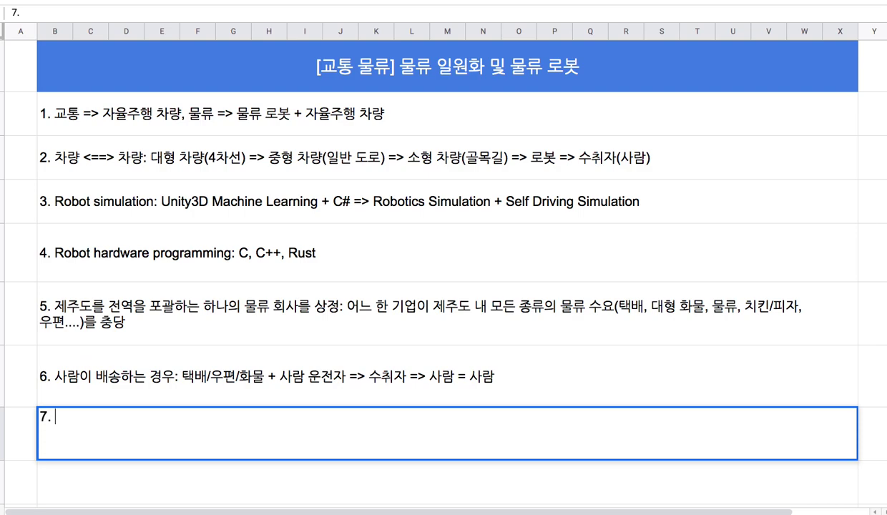
pyautogui.write(' 하')
pyautogui.write('나의 물ㄹㅠ')
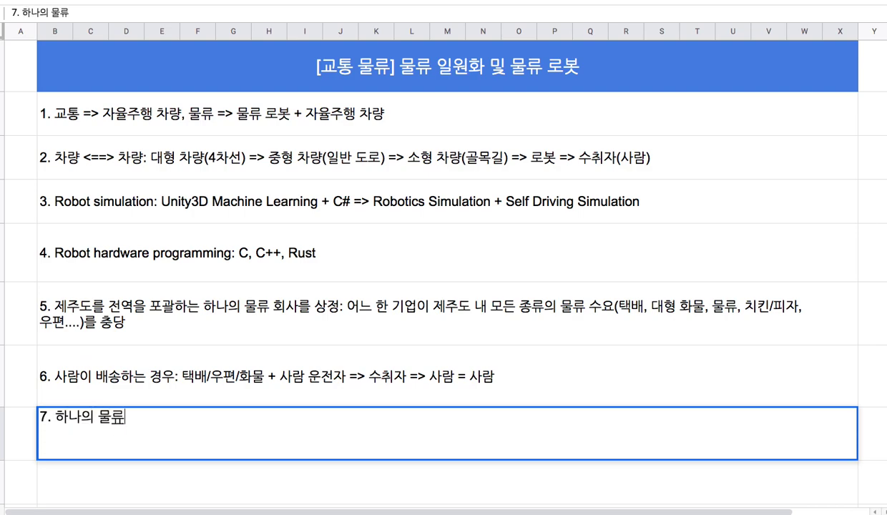
pyautogui.write(' 창고 + ')
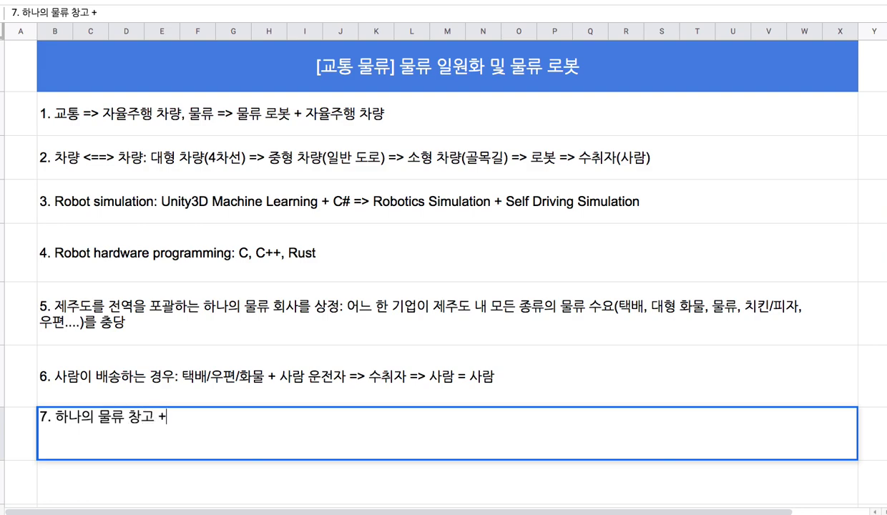
pyautogui.write('다수으ㅣ ')
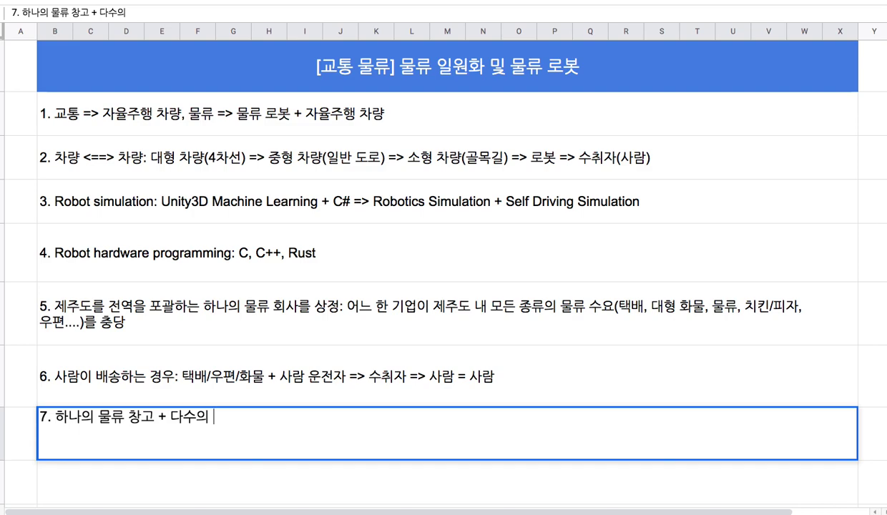
pyautogui.write('물류 ')
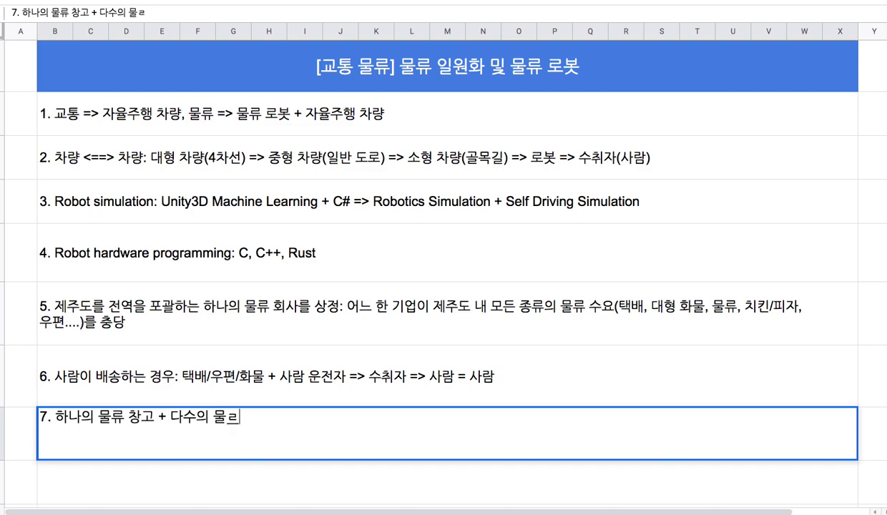
pyautogui.write('출발지')
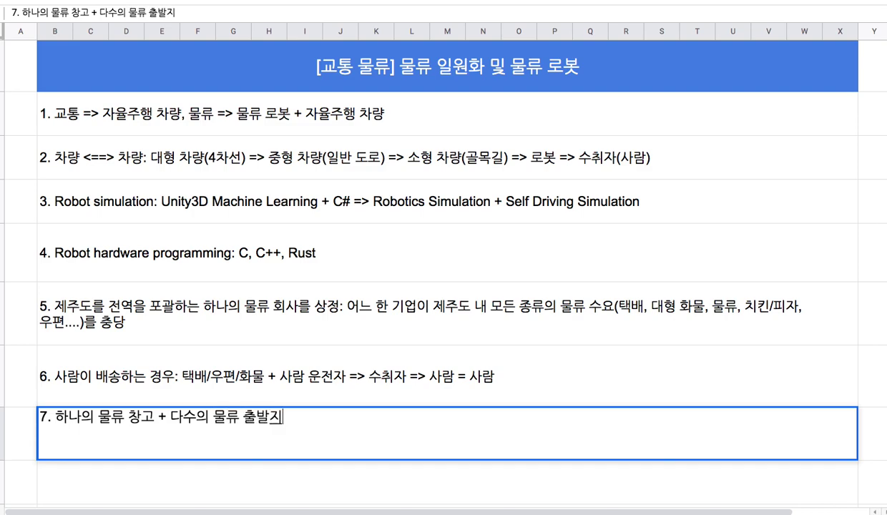
pyautogui.write('(식당')
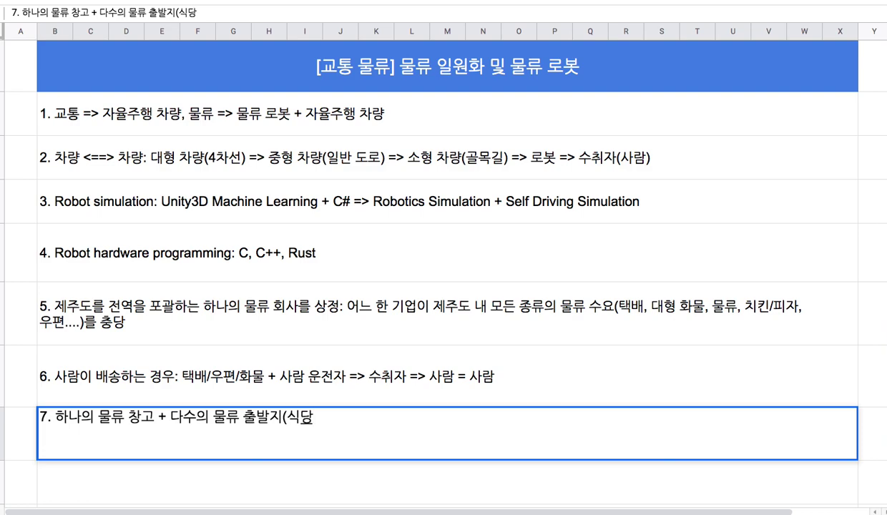
pyautogui.press('BackSpace')
pyautogui.press('BackSpace')
pyautogui.write('치킨')
pyautogui.write(', 시')
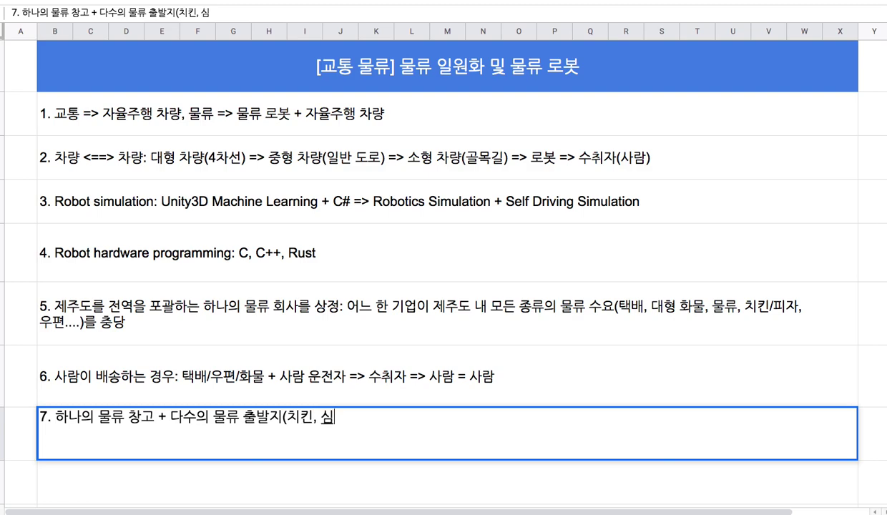
pyautogui.write('멘트, ㅈ')
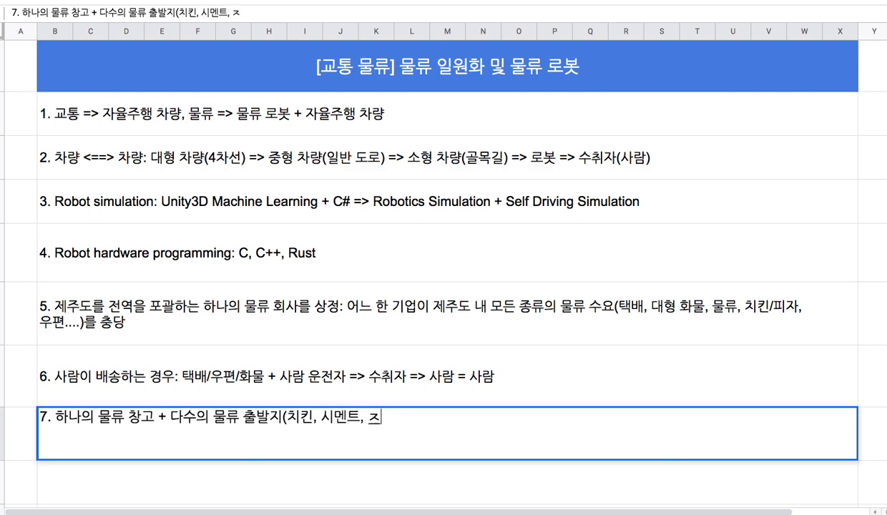
pyautogui.press('BackSpace')
pyautogui.write('정식')
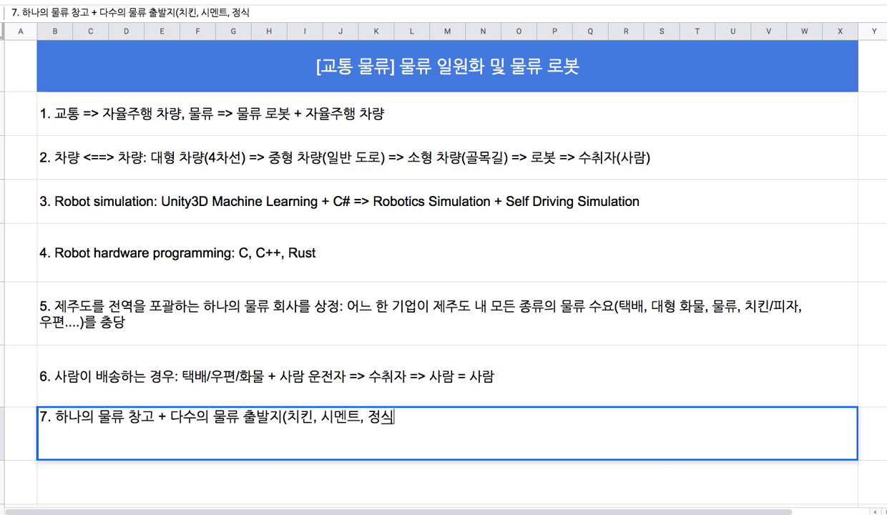
pyautogui.write(' ....')
pyautogui.write('..)')
pyautogui.write(' + 물')
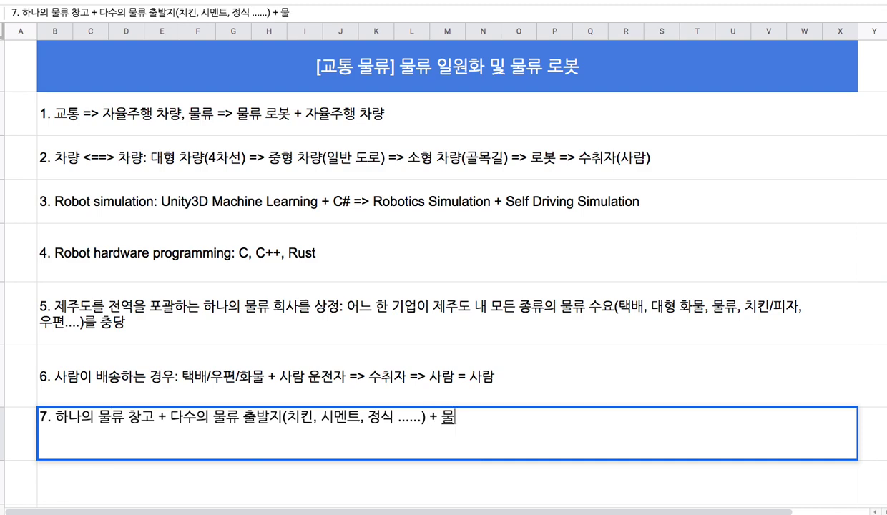
pyautogui.write('류 로봇이')
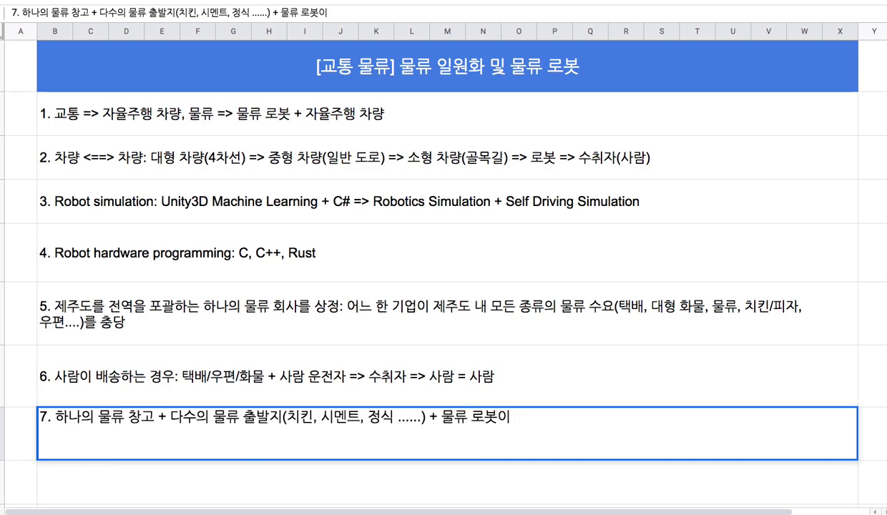
pyautogui.write(' 자율')
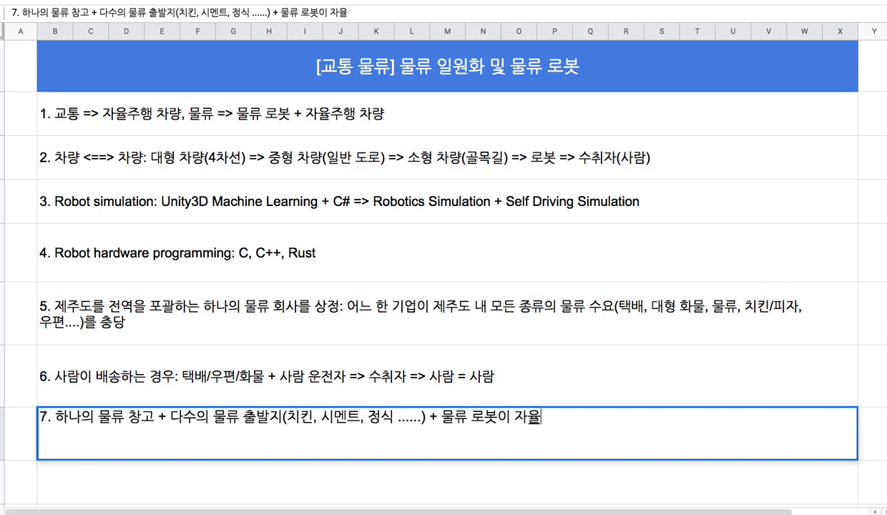
pyautogui.write('주행 차량에 ')
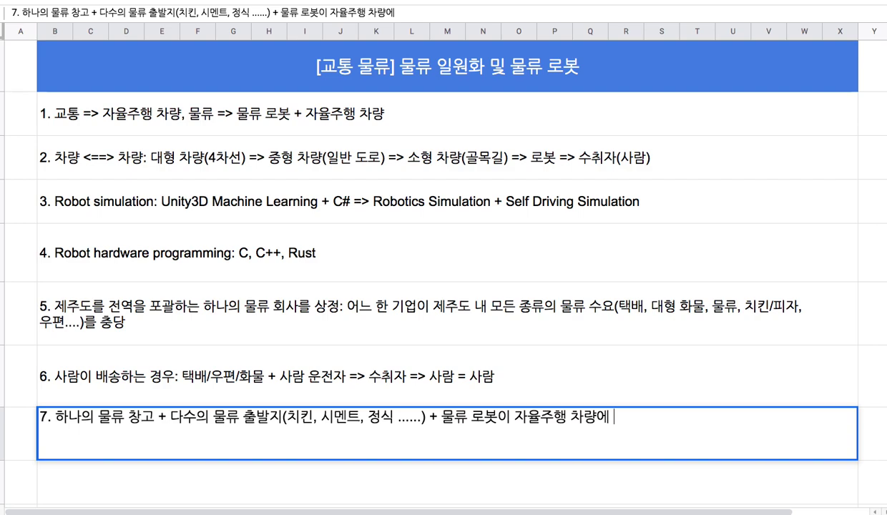
pyautogui.write('물품으')
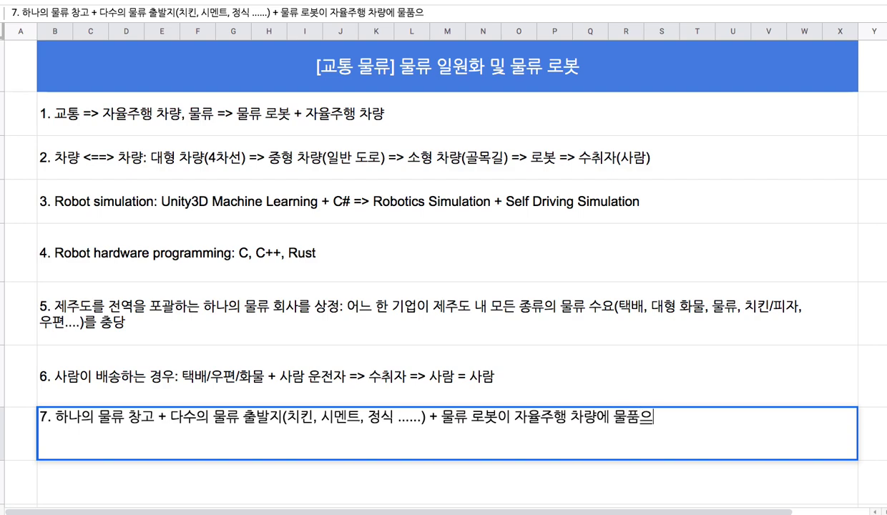
pyautogui.press('BackSpace')
pyautogui.write('을 탑재 ')
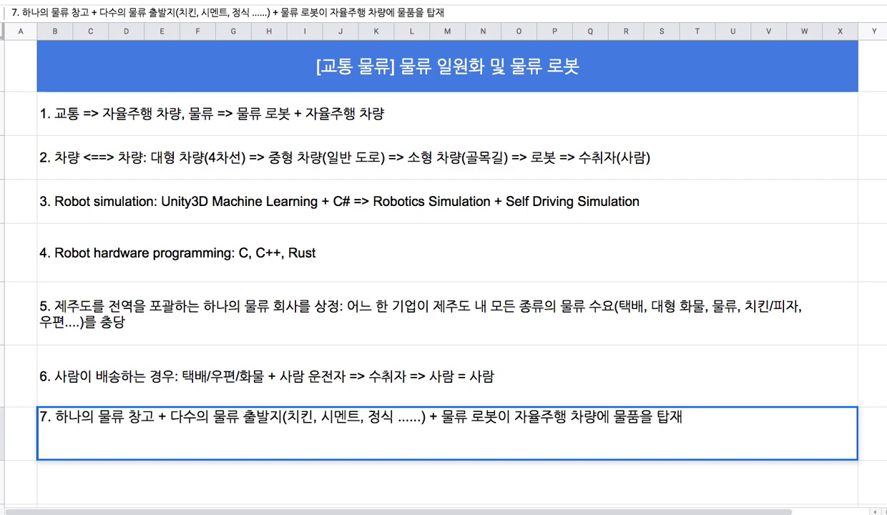
pyautogui.write('=> 목')
pyautogui.write('ㅈ적지')
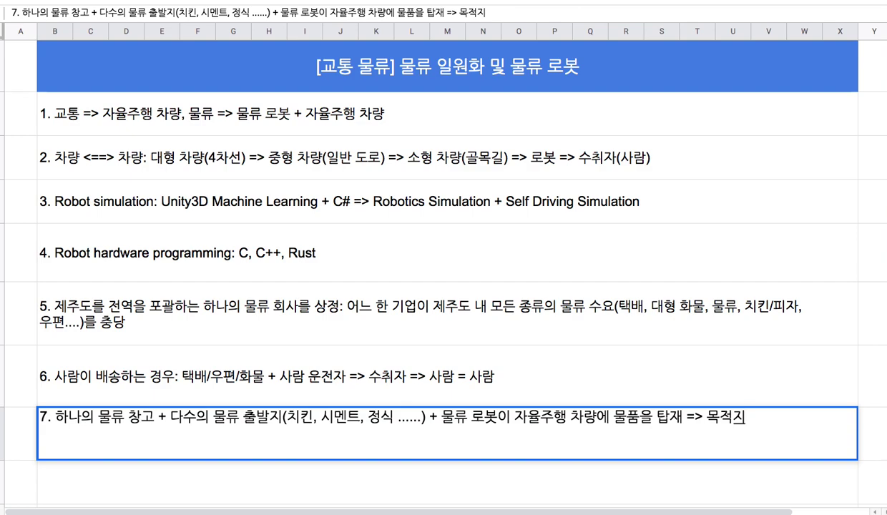
pyautogui.write('(단위 권')
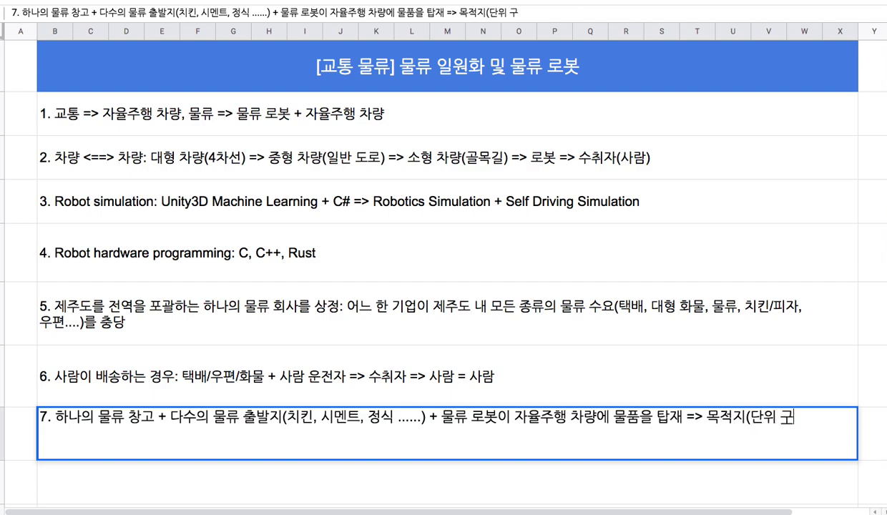
pyautogui.write('역')
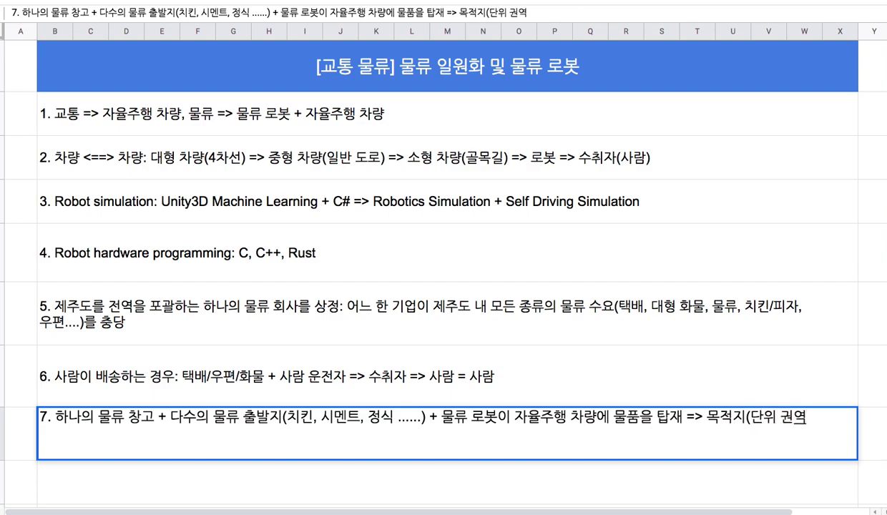
pyautogui.write(')에 할ㄷ')
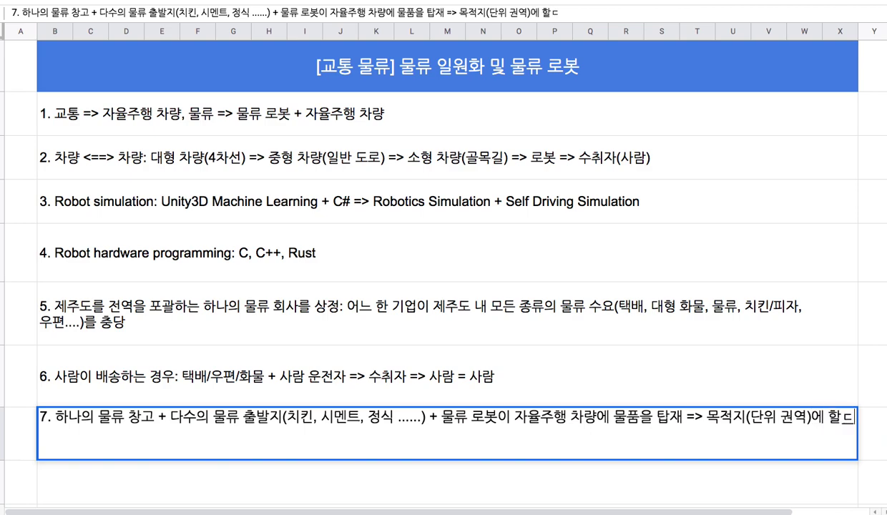
pyautogui.press('BackSpace')
pyautogui.write('당된 물류 로')
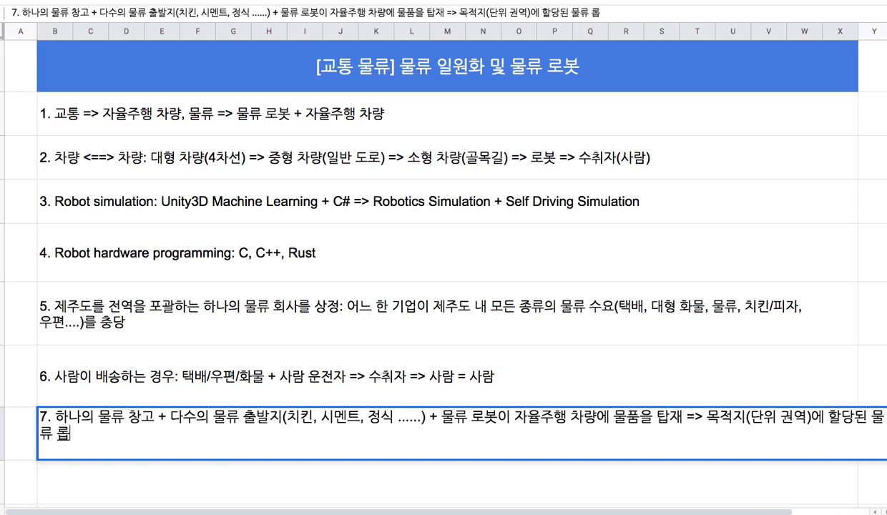
pyautogui.write('봇이 해당')
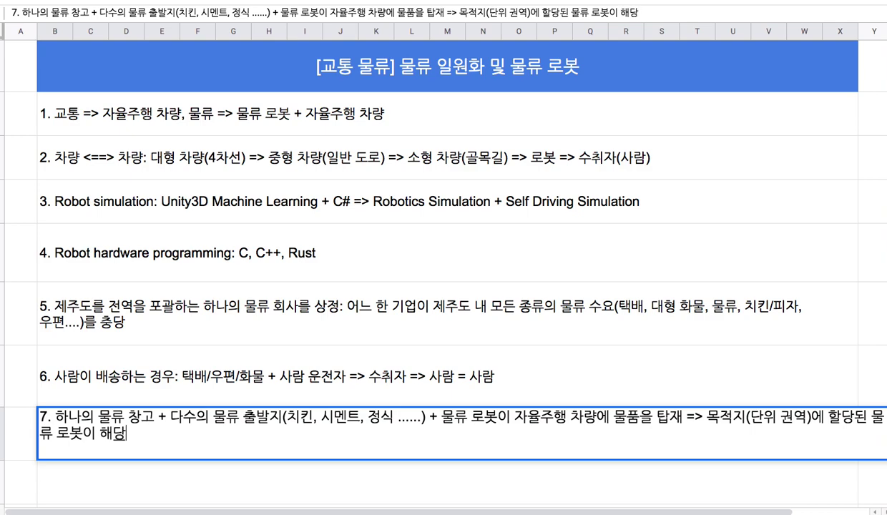
pyautogui.write(' 차량에 접근')
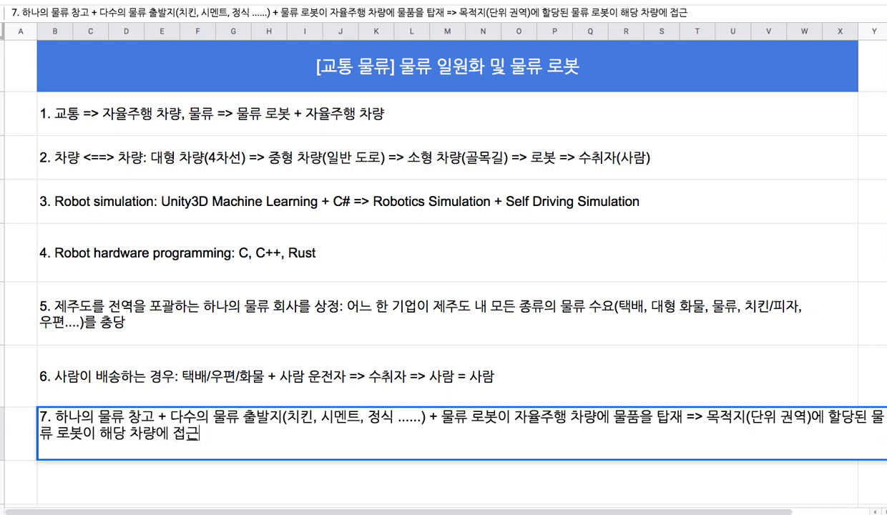
pyautogui.write('하여')
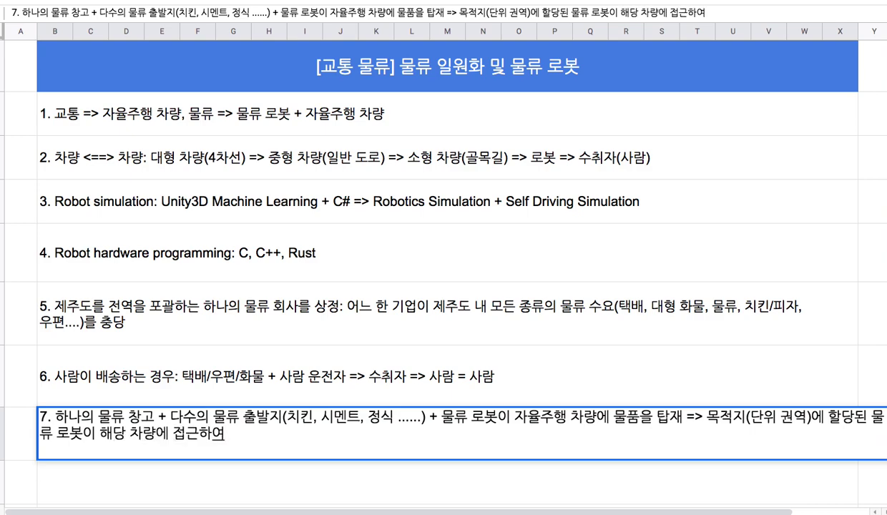
pyautogui.write(' 물품을 하')
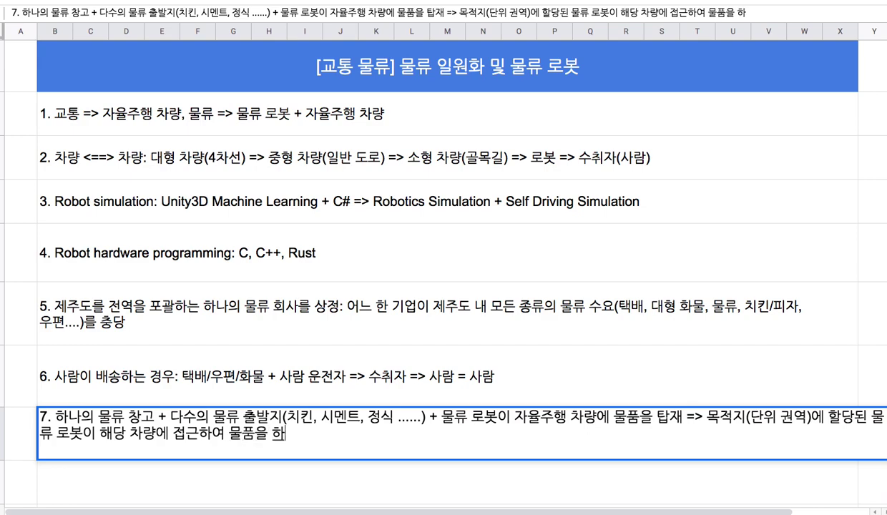
pyautogui.write('차')
pyautogui.write(' =')
pyautogui.write('> 단우위 권ㅇ')
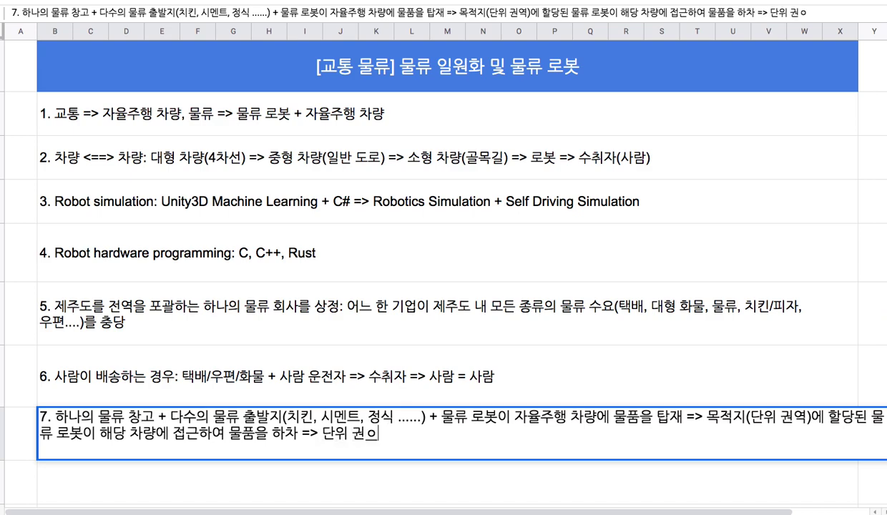
pyautogui.write('역을 담당')
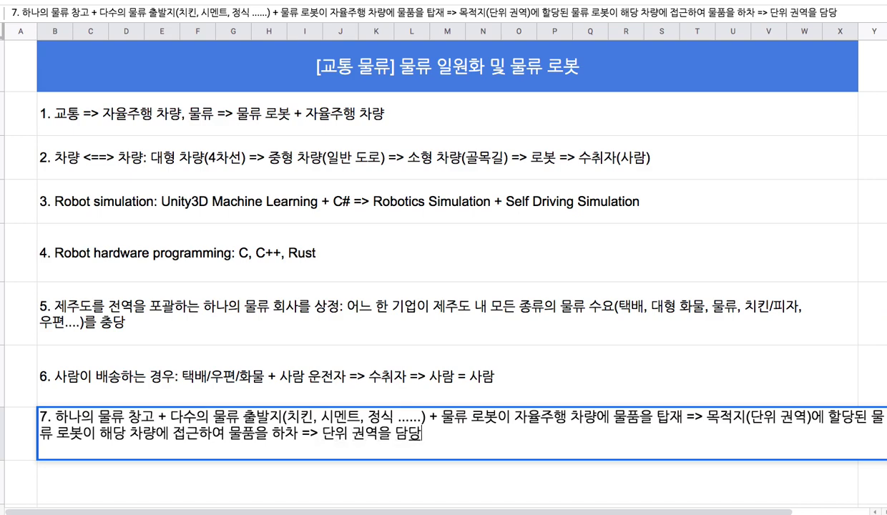
pyautogui.write('하는 물ㄹㅠ')
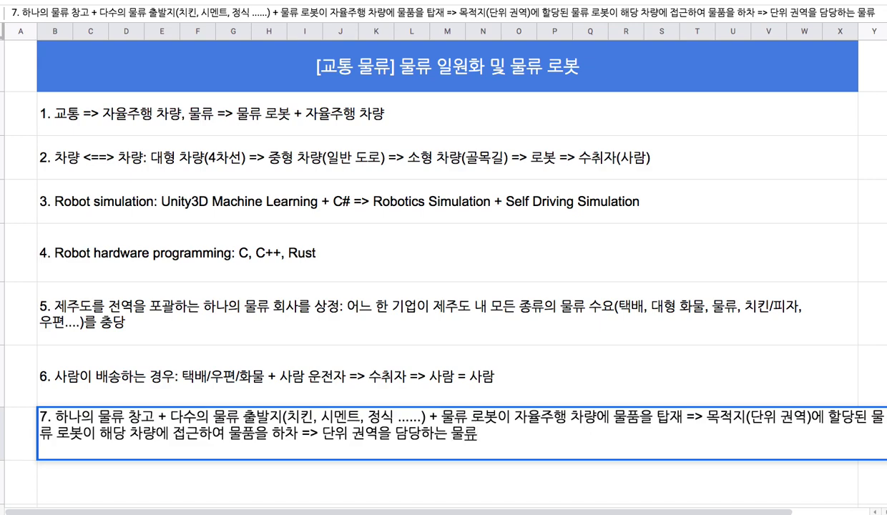
pyautogui.press('BackSpace')
pyautogui.press('BackSpace')
pyautogui.press('BackSpace')
pyautogui.write('ㅈㅏ율주')
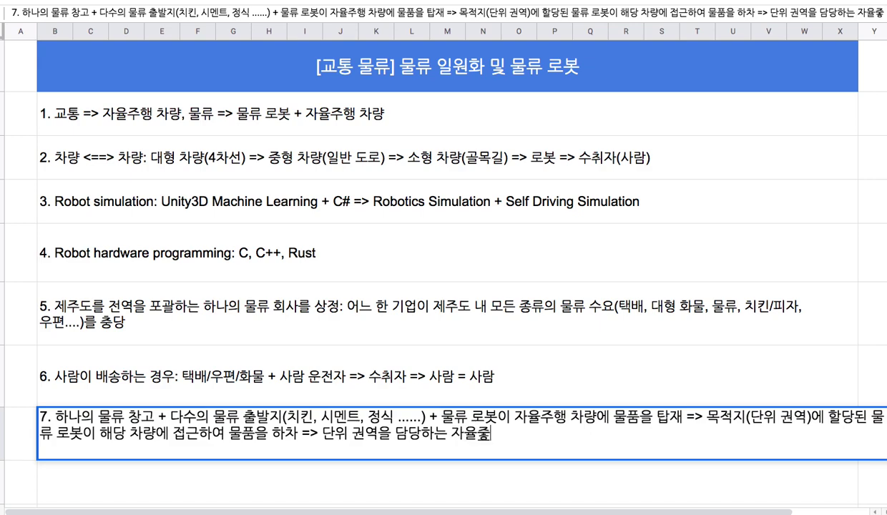
pyautogui.write('행 ㅊㅏ량에 ')
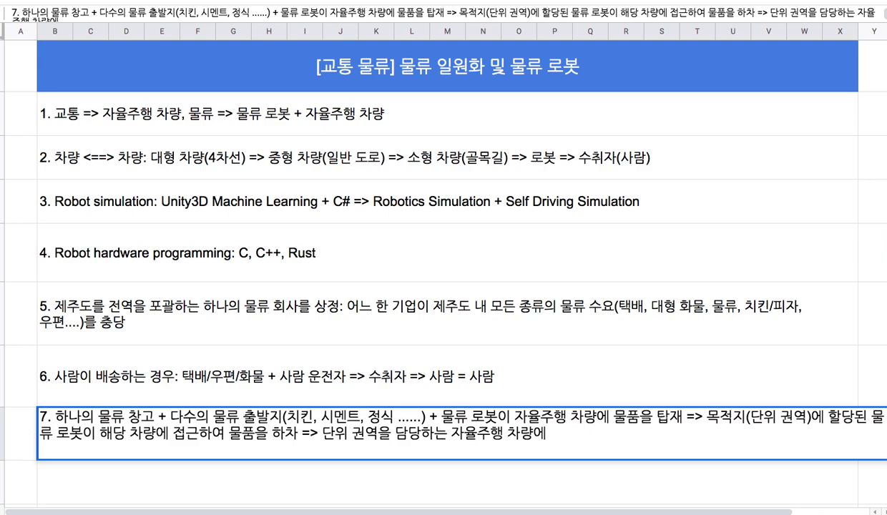
pyautogui.write('해당 ㅁㅡㄹ')
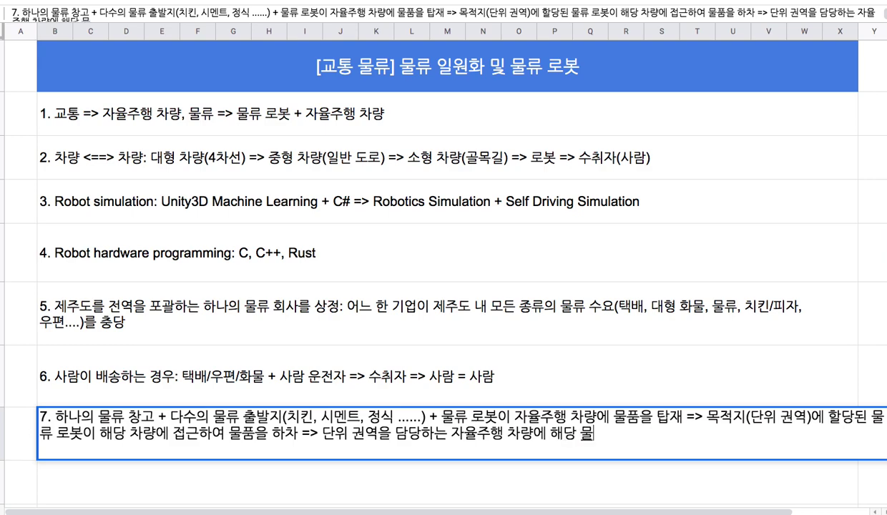
pyautogui.write('품을 이동 ㅊㅏ')
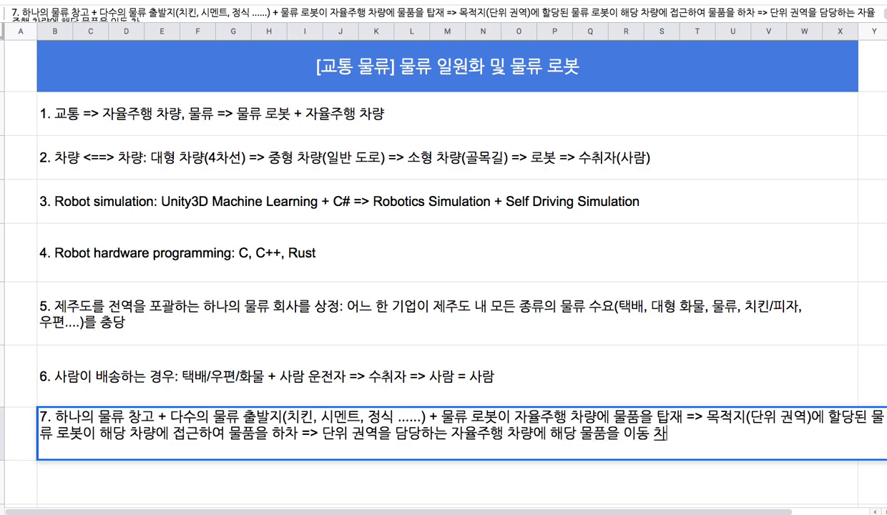
# End note 7 with 탑재(물품의 환승) => 최종 목적지 => 차량과 사람, 로봇과 사람 간의 물품 인수, and commit it
pyautogui.press('BackSpace')
pyautogui.press('BackSpace')
pyautogui.press('BackSpace')
pyautogui.press('BackSpace')
pyautogui.press('BackSpace')
pyautogui.write('탸')
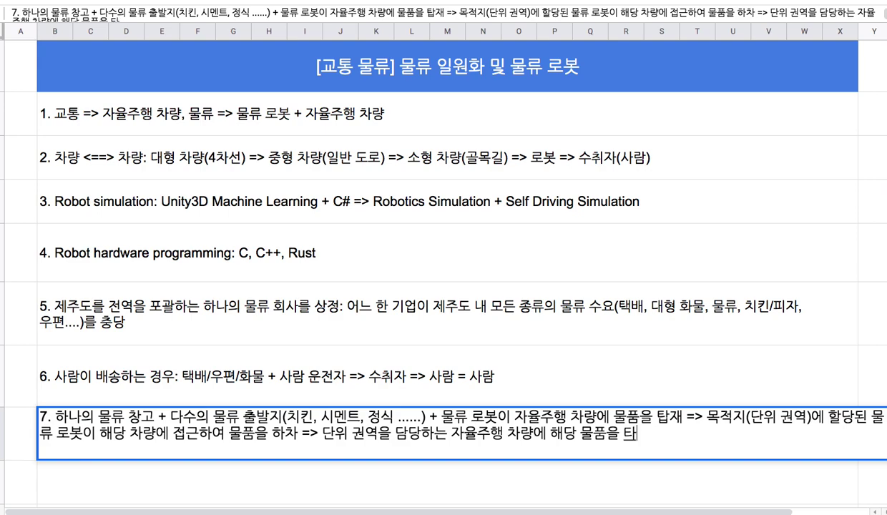
pyautogui.write('ㅂ재')
pyautogui.write('(물품으')
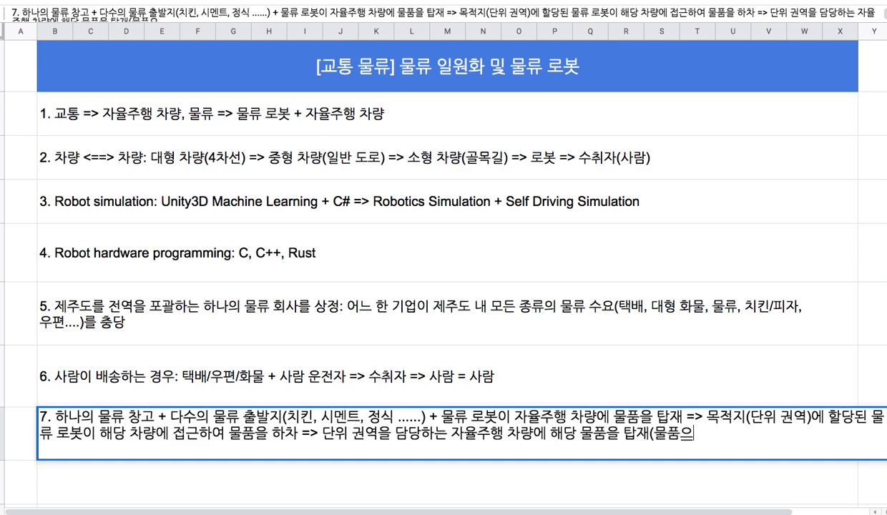
pyautogui.write('의 화ㄴ승')
pyautogui.write(')')
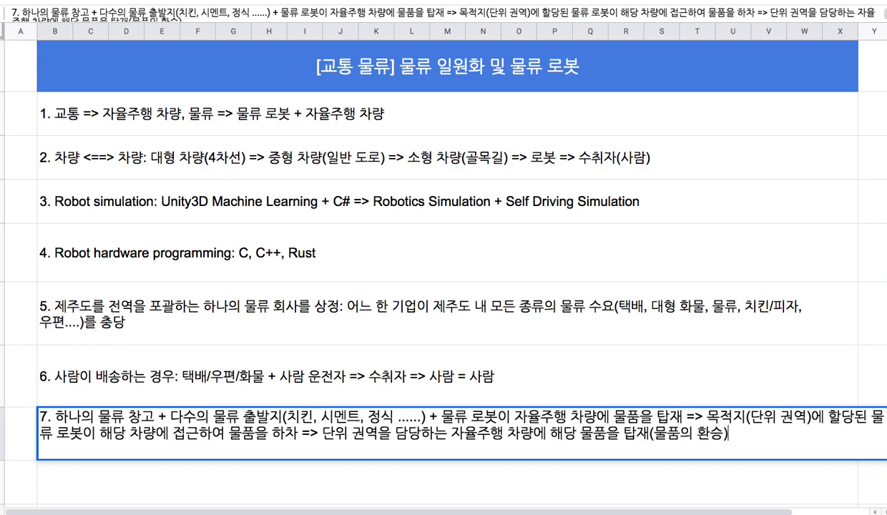
pyautogui.write(' => 최')
pyautogui.write('종 목ㅈㅓㄱㅈㅣ')
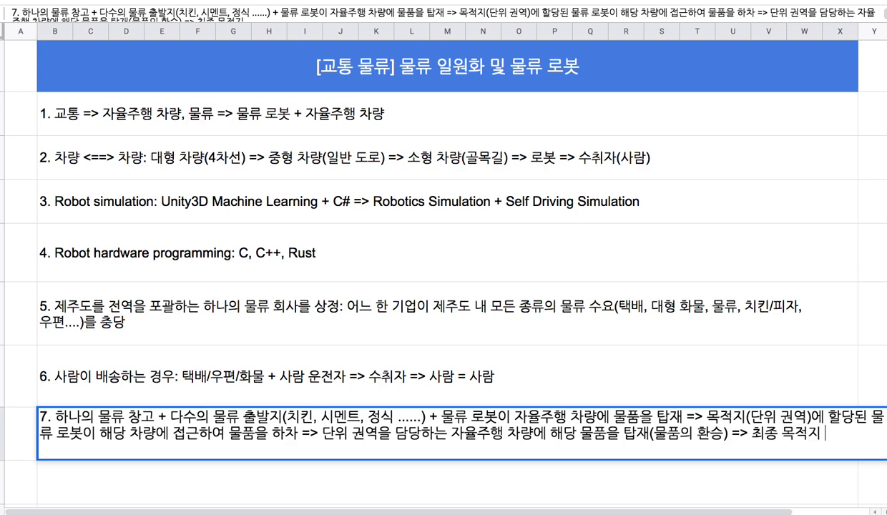
pyautogui.write(' => 차량')
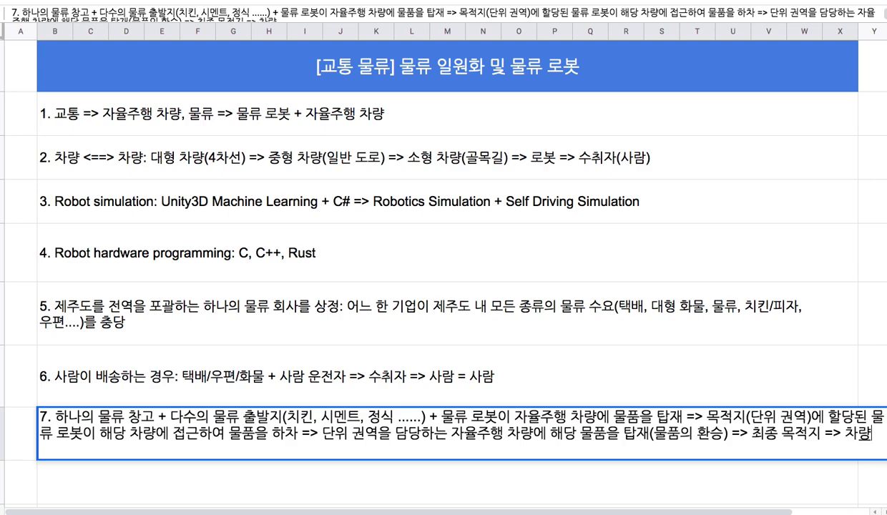
pyautogui.write('과 사ㄹㅁ')
pyautogui.press('BackSpace')
pyautogui.press('BackSpace')
pyautogui.write('람, ')
pyautogui.write('로')
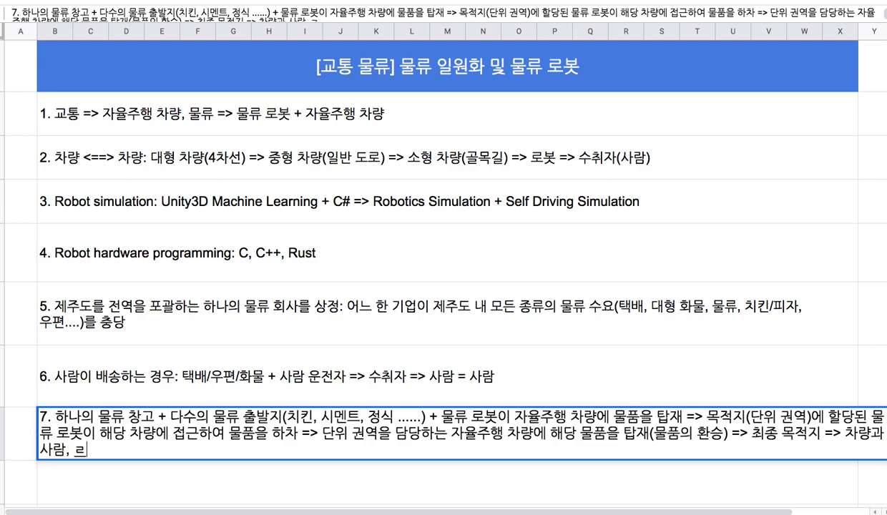
pyautogui.write('봇고과 사')
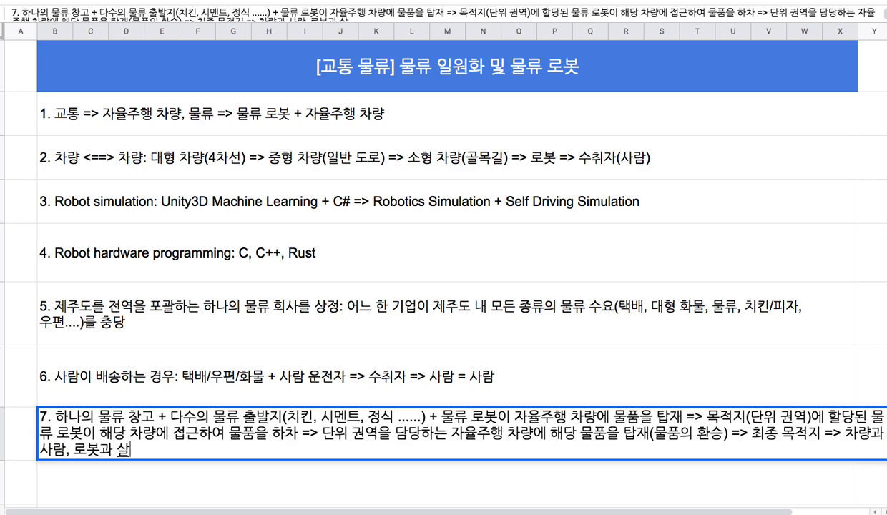
pyautogui.write('람 간의 ㅁ물')
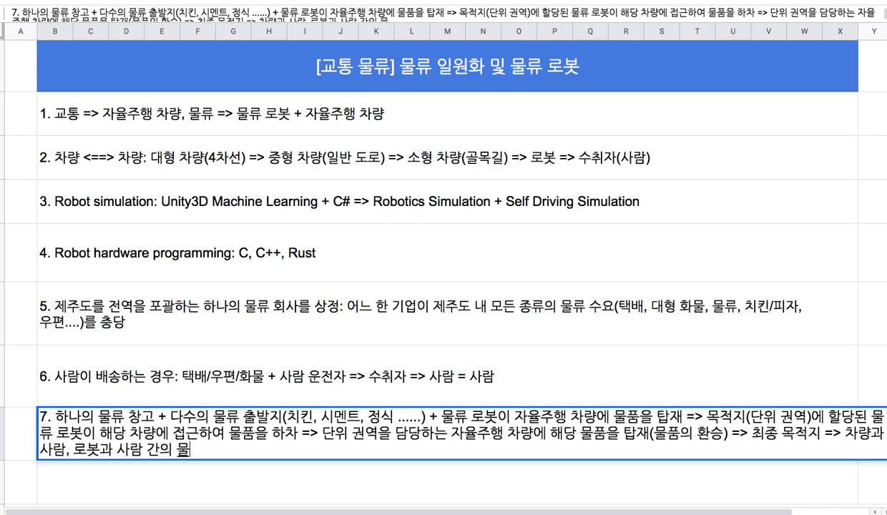
pyautogui.write('품 인수')
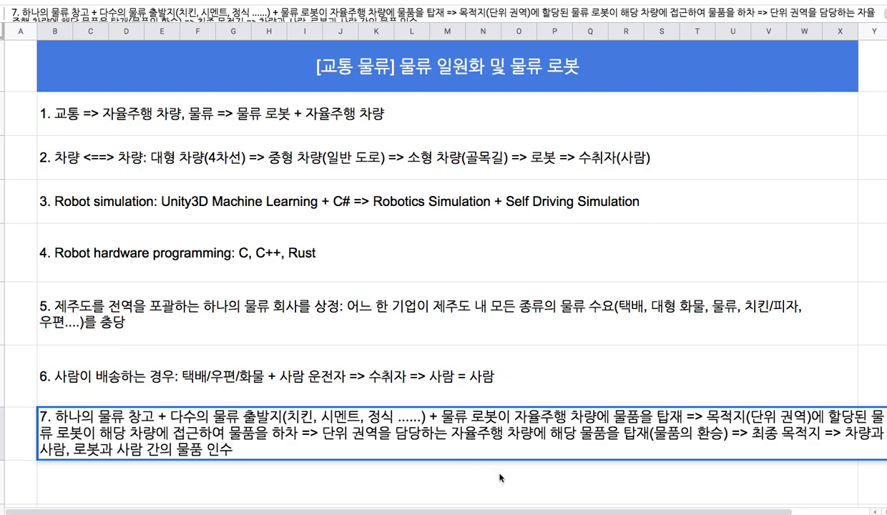
pyautogui.press('Return')
# Make row 7 taller for the long note, then reopen note 7 and select phrases in it
pyautogui.click(471, 441)
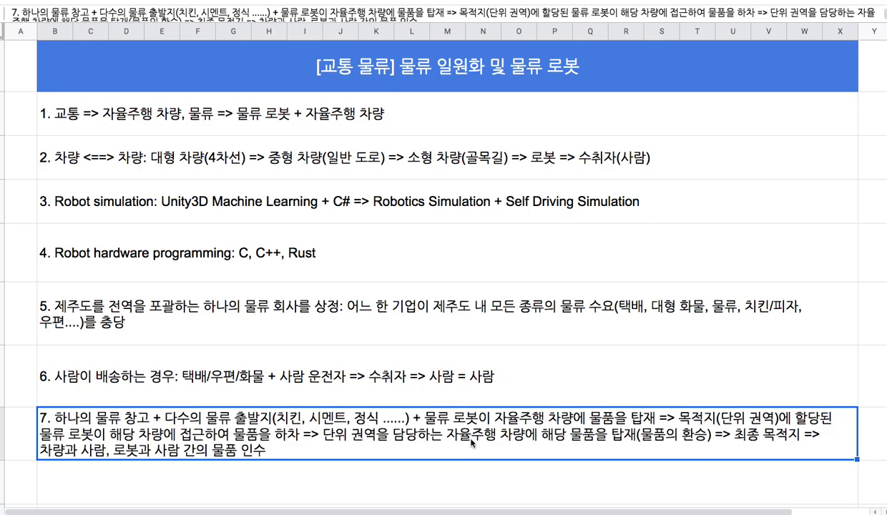
pyautogui.scroll(-3, 443, 272)
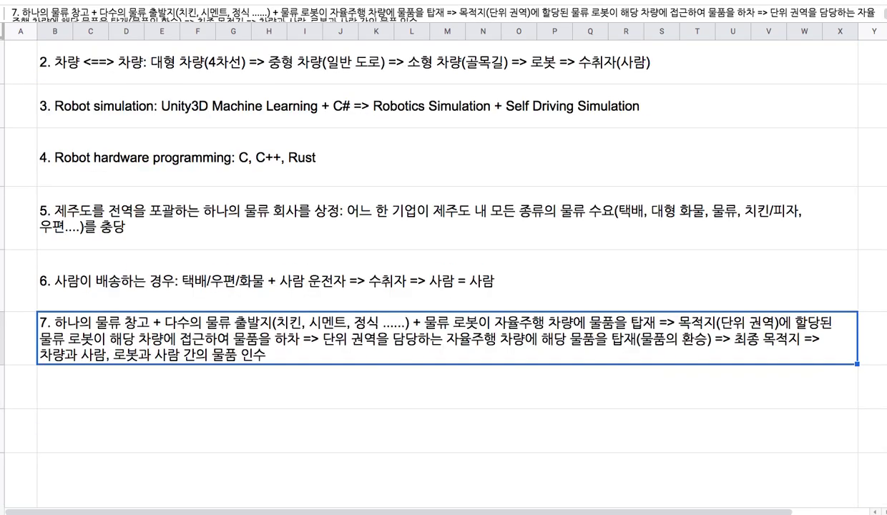
pyautogui.scroll(-4, 444, 272)
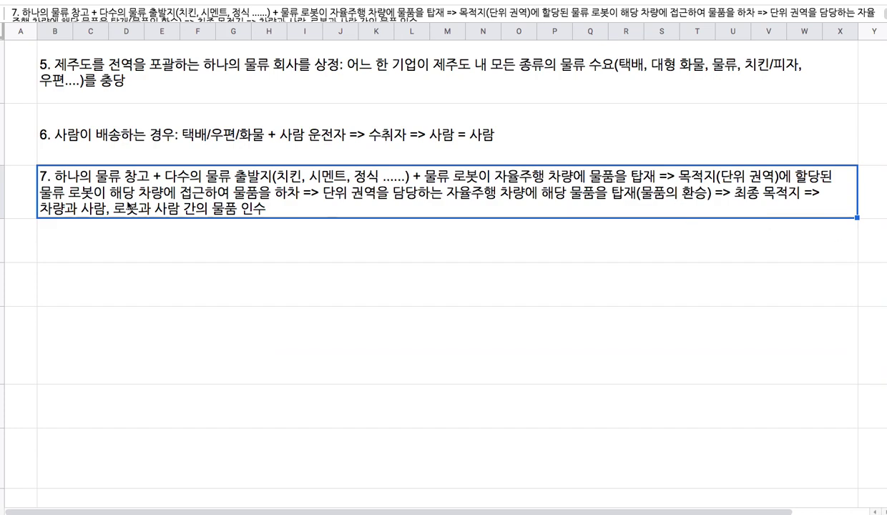
pyautogui.moveTo(5, 218); pyautogui.dragTo(2, 246)
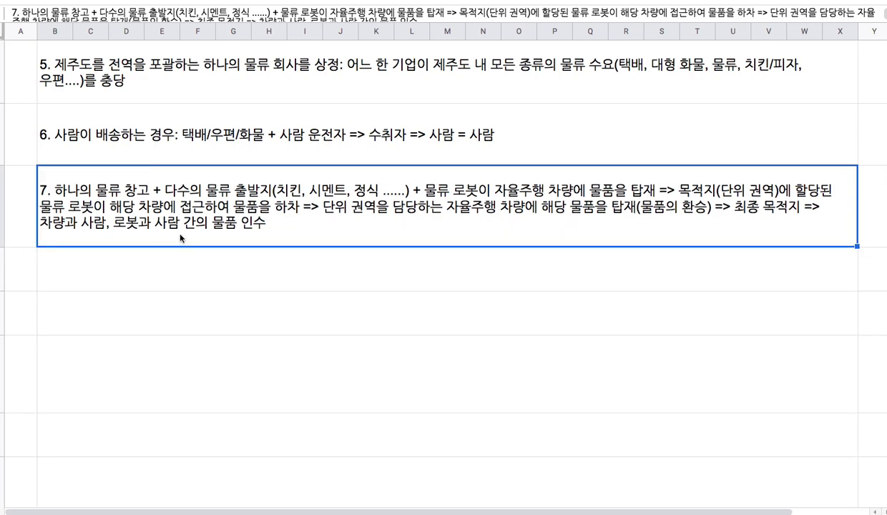
pyautogui.doubleClick(171, 215)
pyautogui.moveTo(117, 207); pyautogui.dragTo(159, 208)
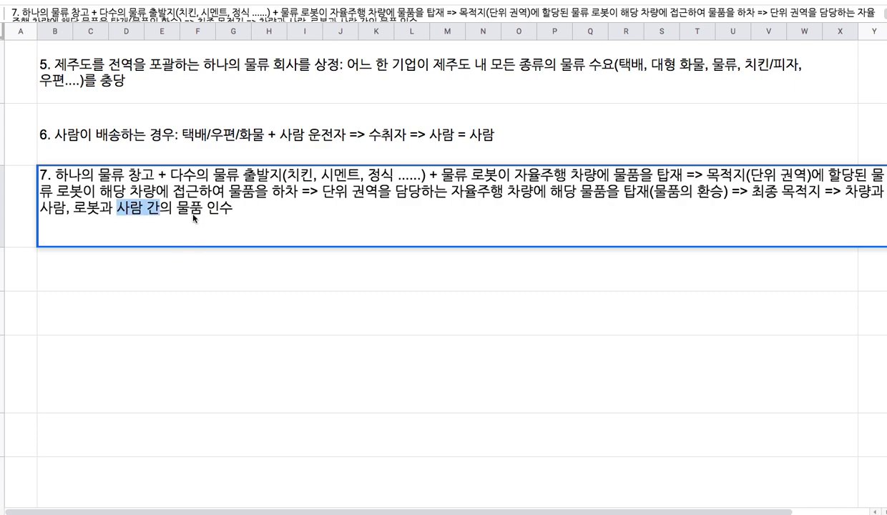
pyautogui.click(202, 208)
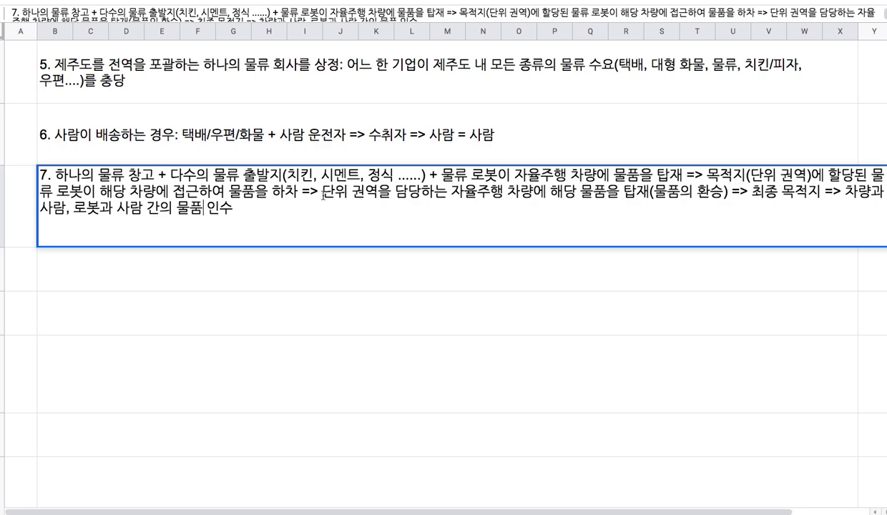
pyautogui.moveTo(324, 192); pyautogui.dragTo(377, 192)
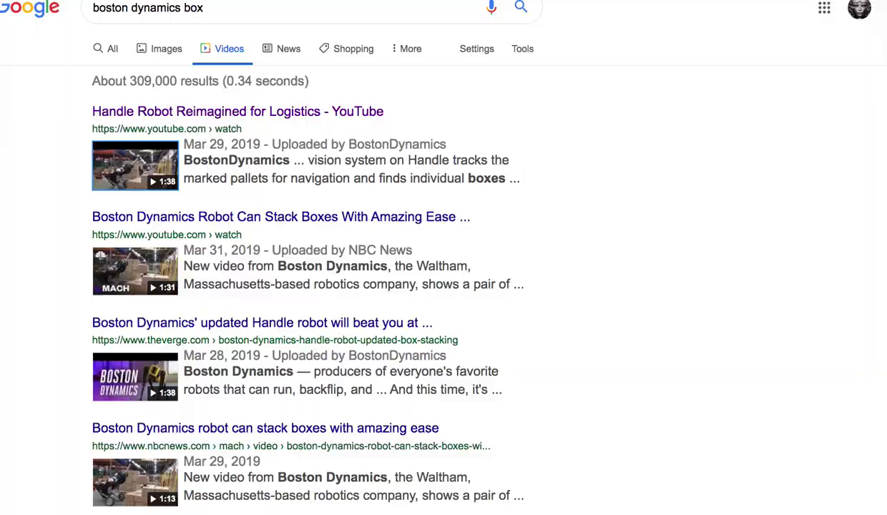
pyautogui.click(238, 210)
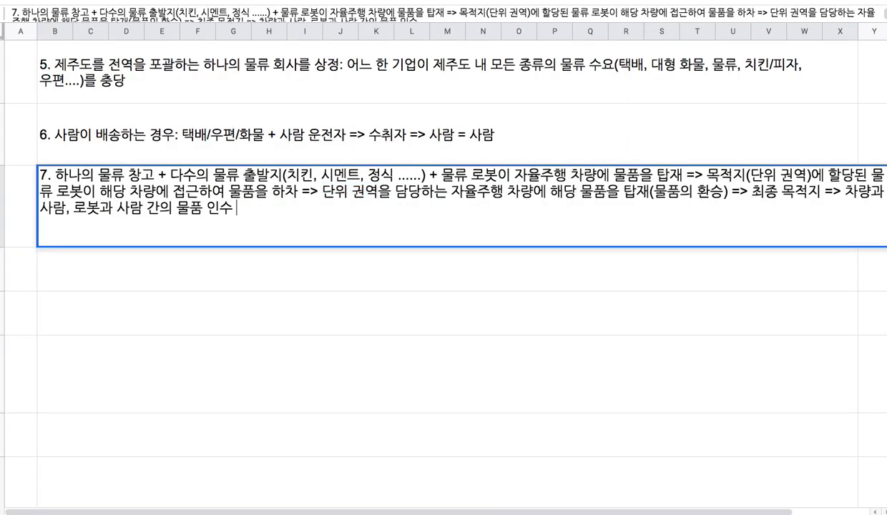
# Enter note 8: compute robot types and counts for the 읍면동, 시군구 and 광역 시도 zones
pyautogui.click(254, 262)
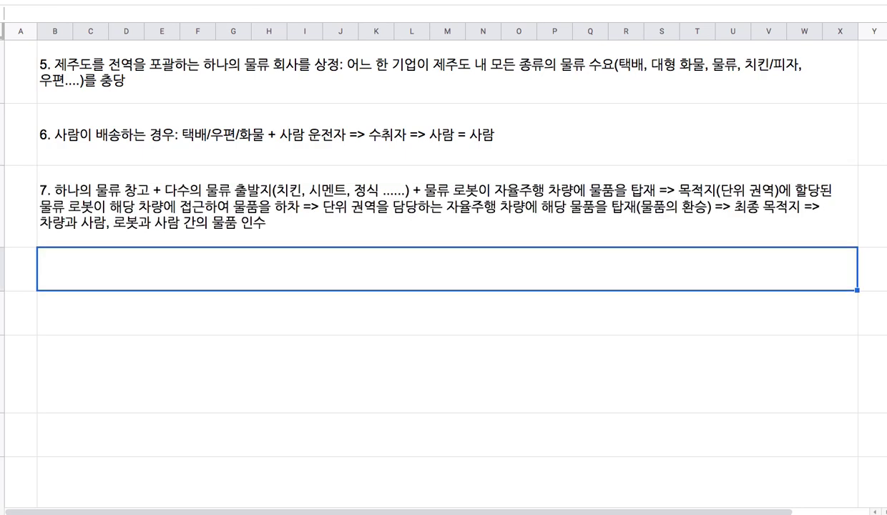
pyautogui.write('8. 각 단위')
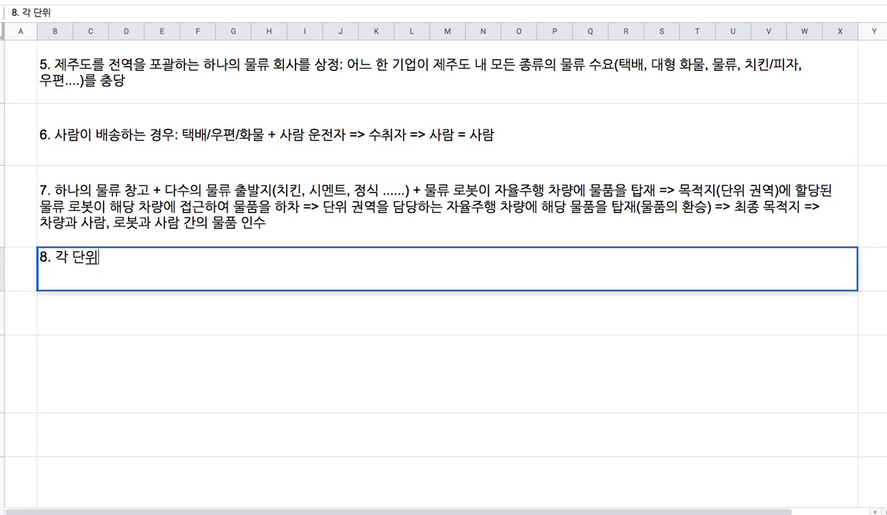
pyautogui.write(' 구권역')
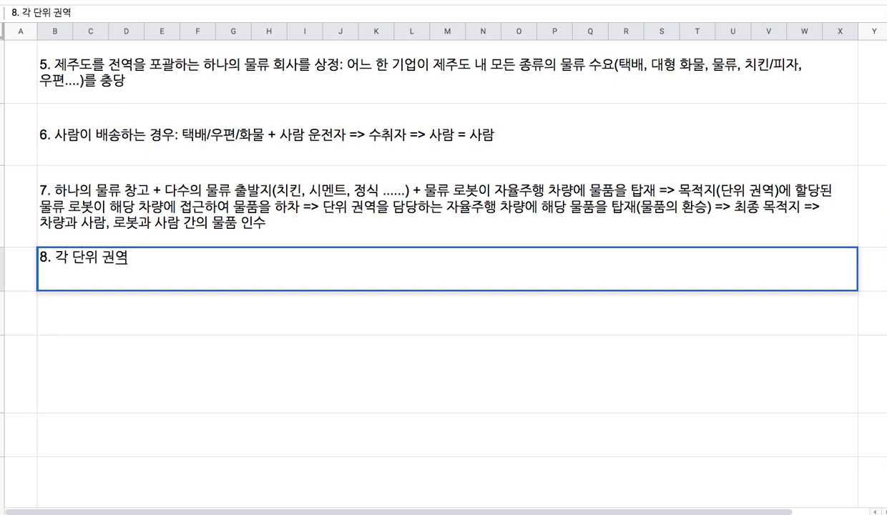
pyautogui.write('(읍면동)')
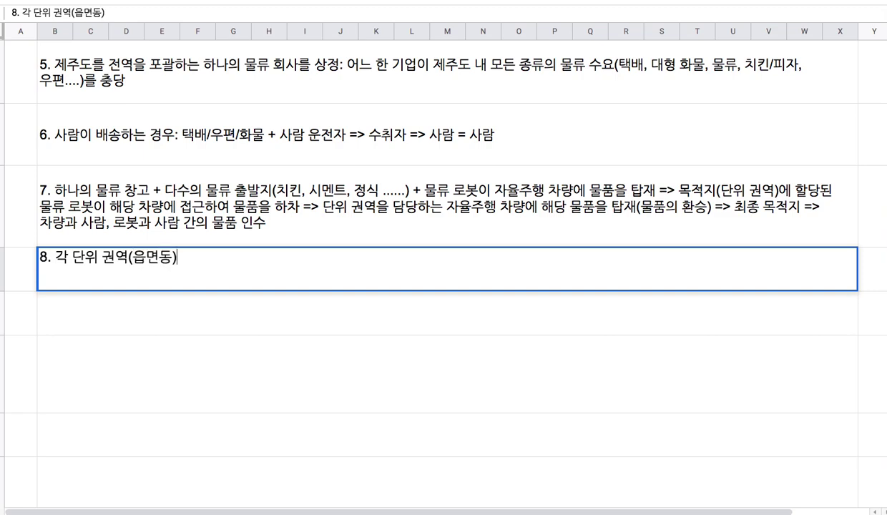
pyautogui.write(',')
pyautogui.write(' 차ㅅ')
pyautogui.write('상위 권역(')
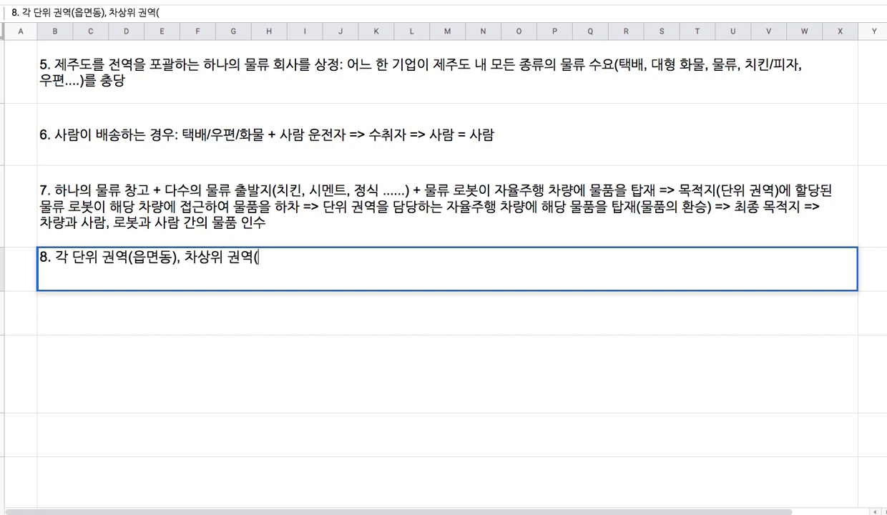
pyautogui.write('시군구), ')
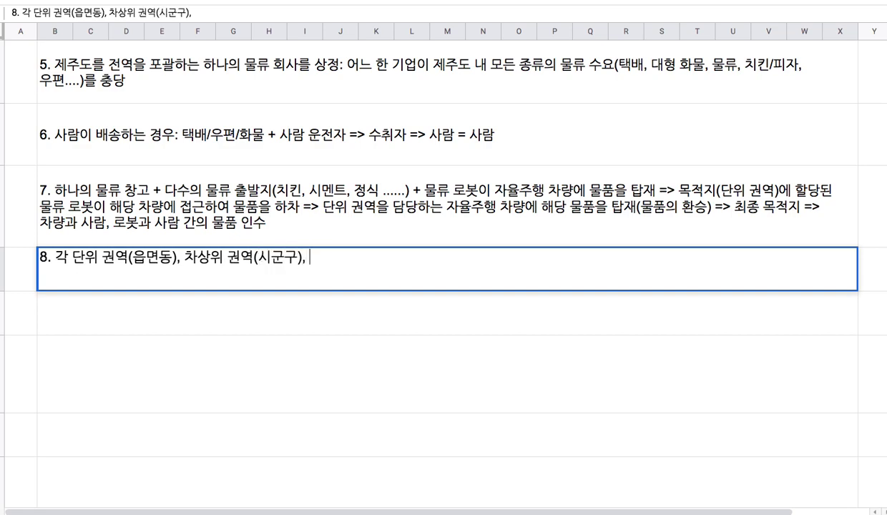
pyautogui.write('상위 구')
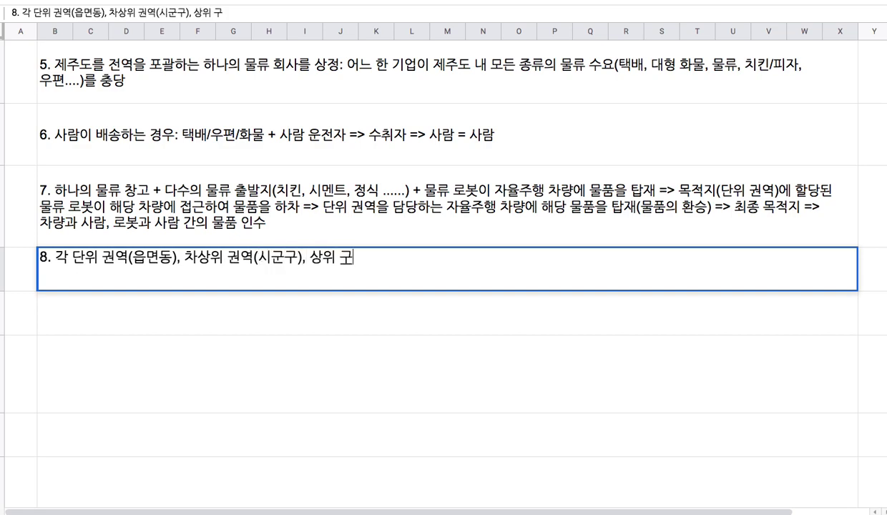
pyautogui.write('권역(광')
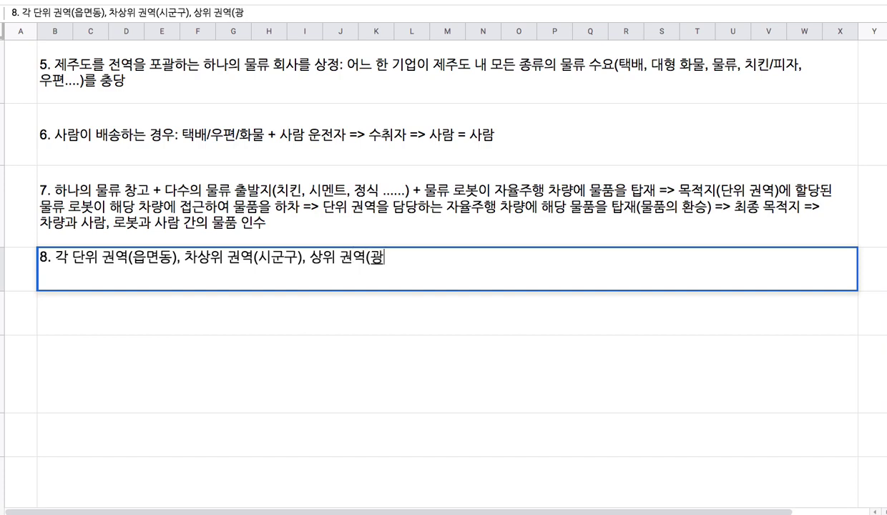
pyautogui.write('역 시도')
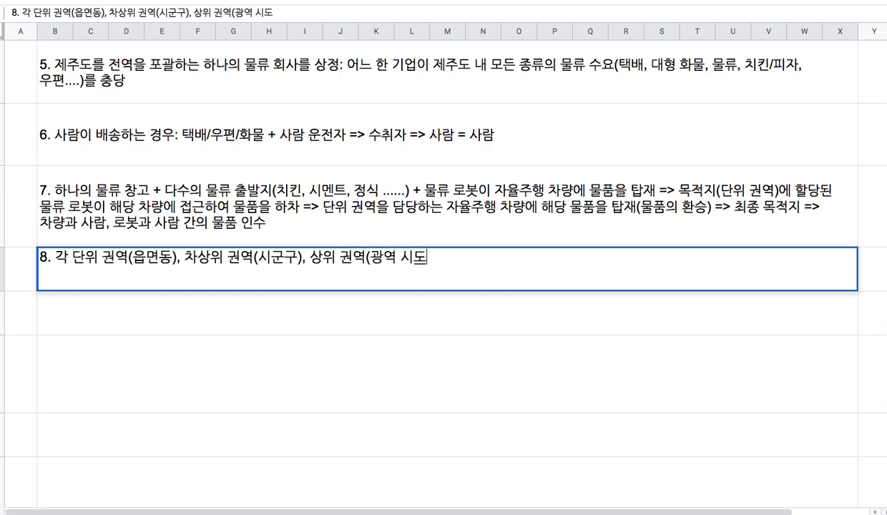
pyautogui.write(')')
pyautogui.write('에 할당')
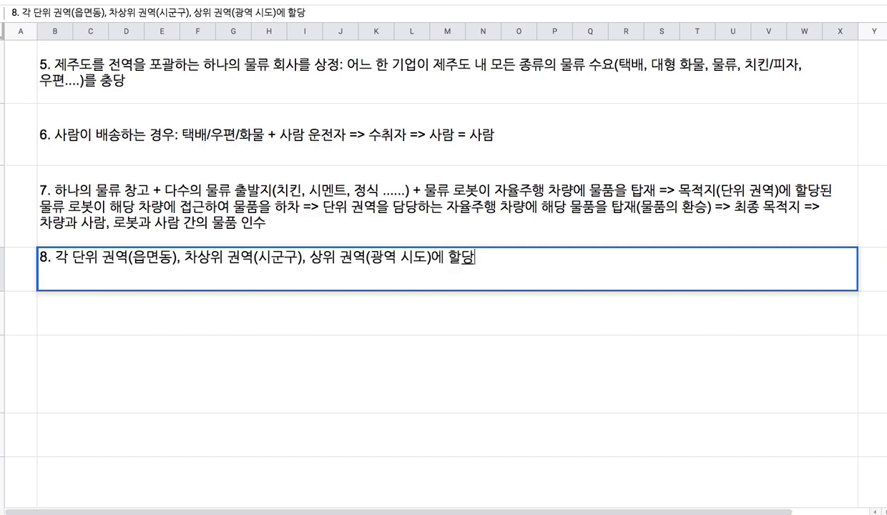
pyautogui.write('/배치')
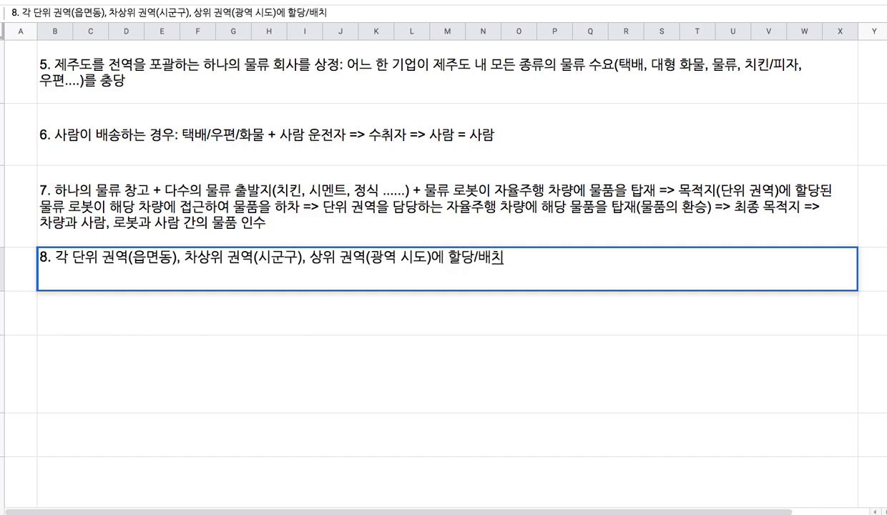
pyautogui.write('해야 할 로')
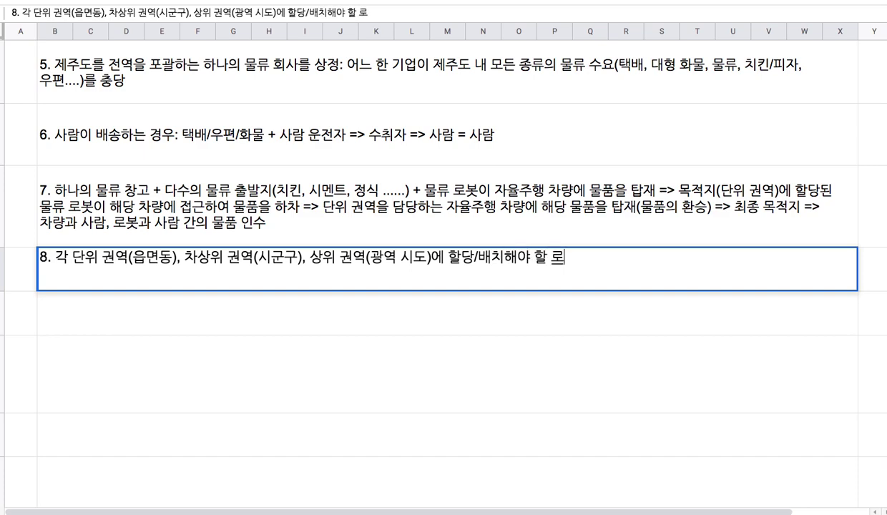
pyautogui.write('봇의 종류오')
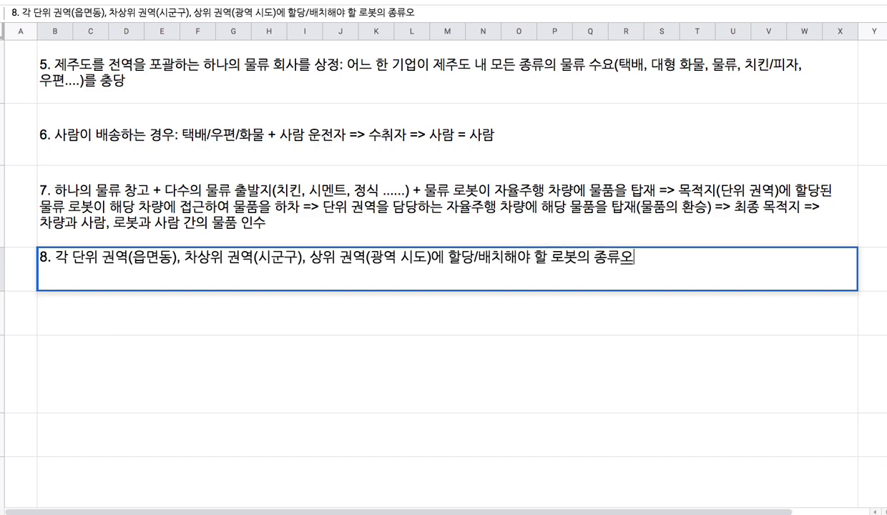
pyautogui.press('BackSpace')
pyautogui.write('와 댓수를 산')
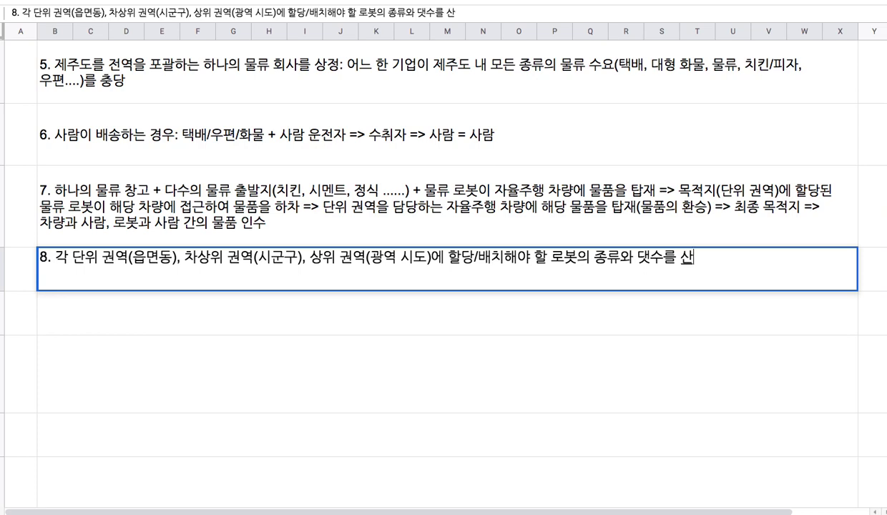
pyautogui.write('출')
pyautogui.moveTo(550, 257); pyautogui.dragTo(592, 271)
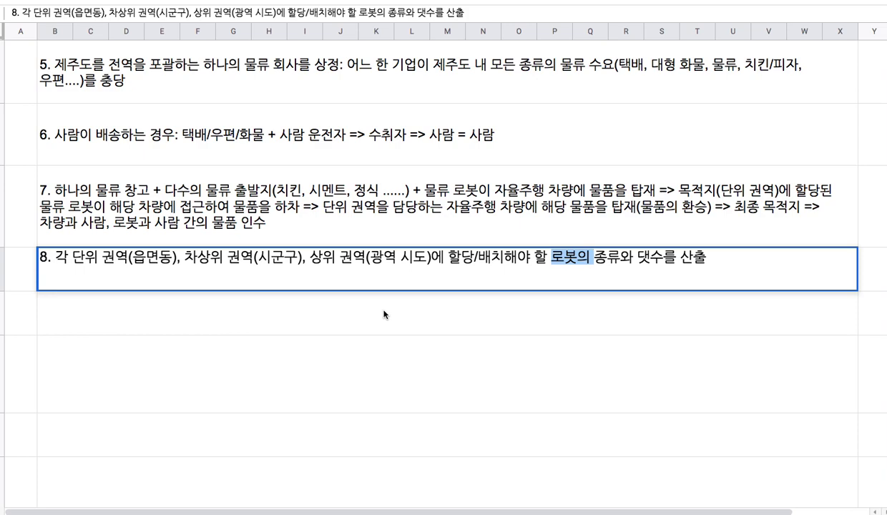
pyautogui.press('Return')
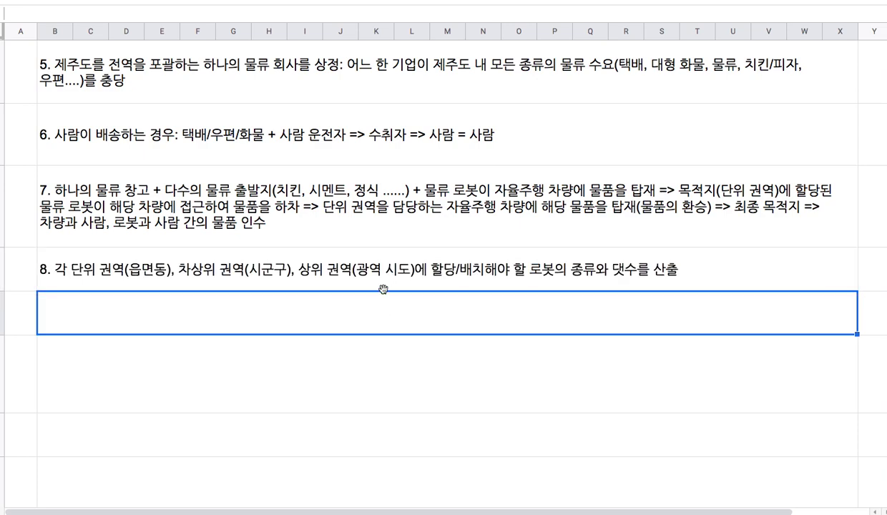
# Reopen note 8, select '로봇의 종류', then commit the cell by clicking the row above
pyautogui.click(373, 269)
pyautogui.press('Return')
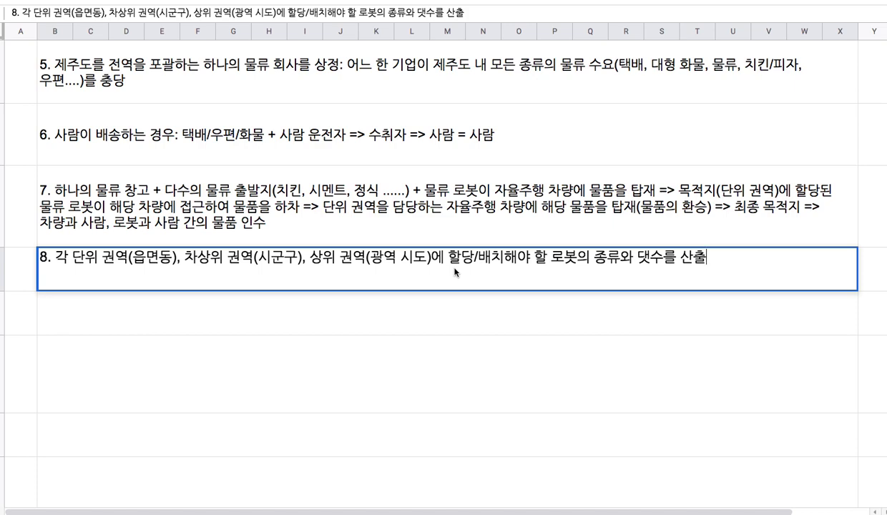
pyautogui.moveTo(551, 257); pyautogui.dragTo(619, 259)
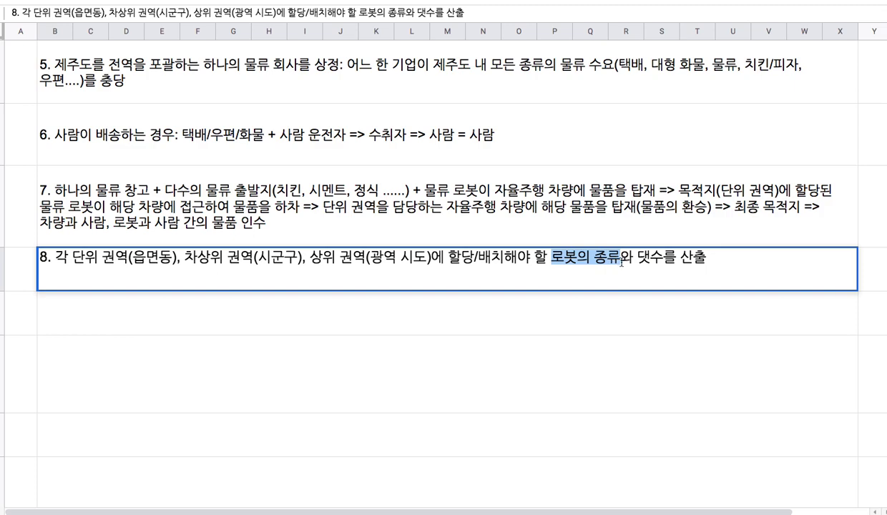
pyautogui.click(725, 218)
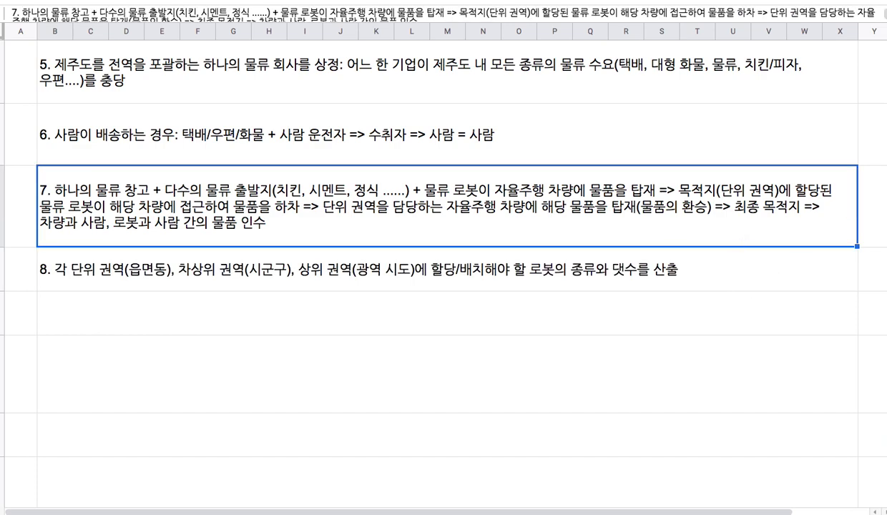
# Append '==> 별도의 강좌' after C, C++, Rust in note 4
pyautogui.scroll(5, 720, 305)
pyautogui.doubleClick(261, 207)
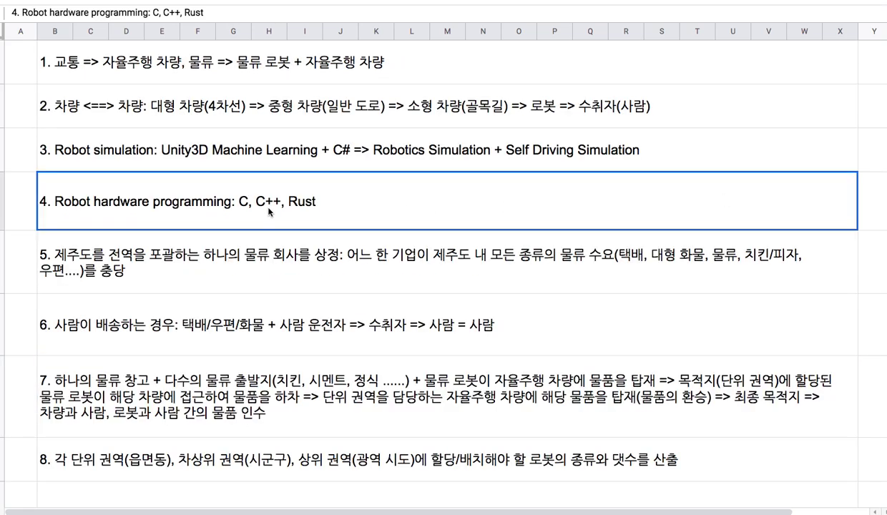
pyautogui.moveTo(248, 184); pyautogui.dragTo(337, 182)
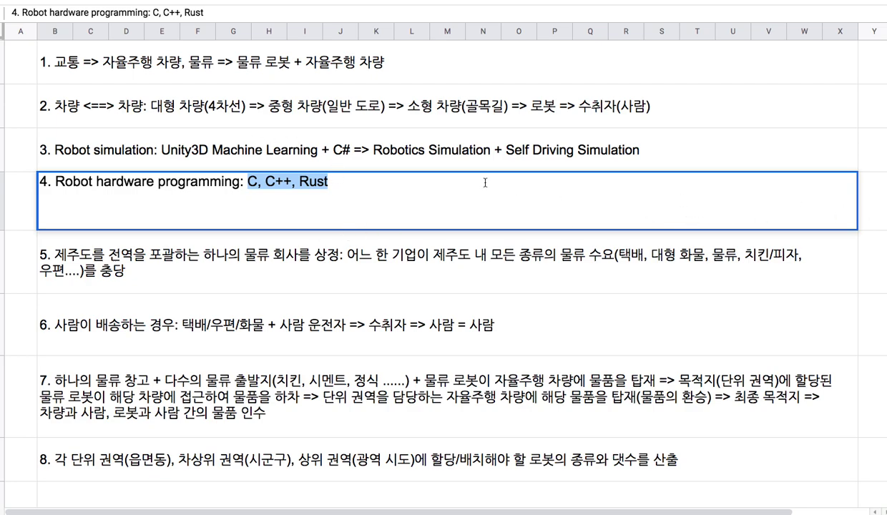
pyautogui.click(344, 180)
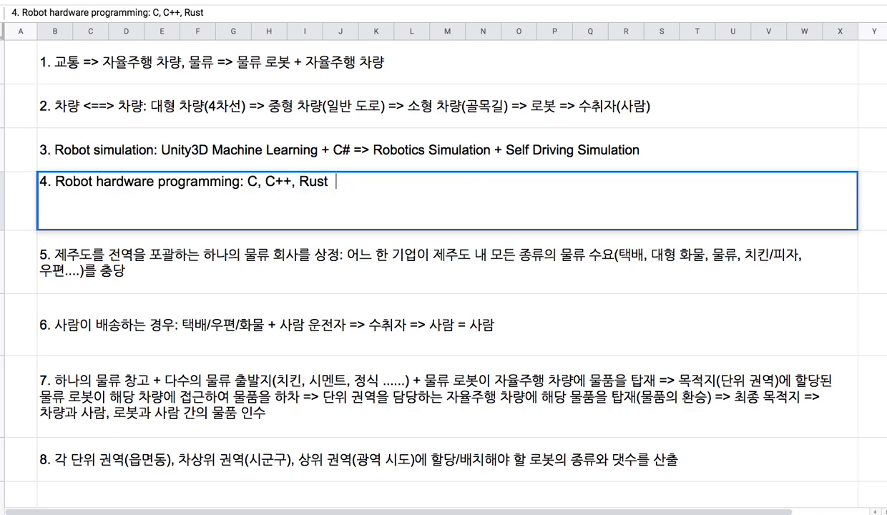
pyautogui.write('==> 별도으')
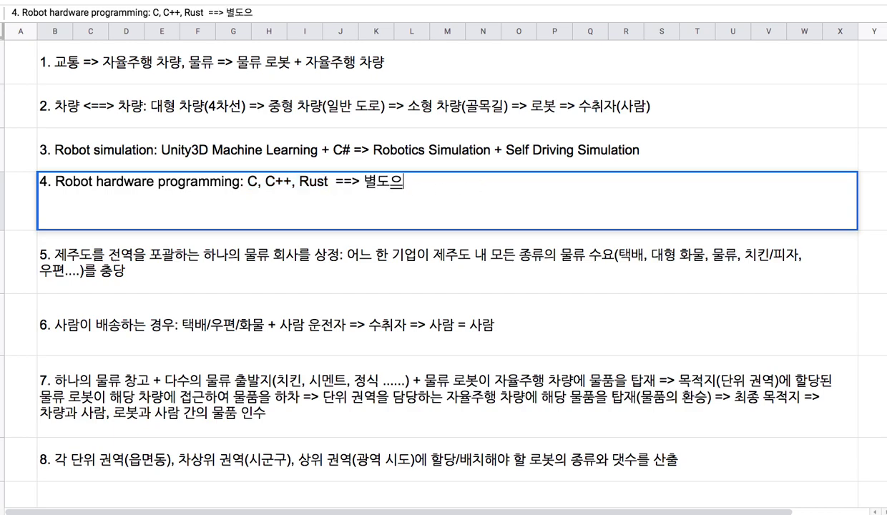
pyautogui.press('BackSpace')
pyautogui.write('의 강좌')
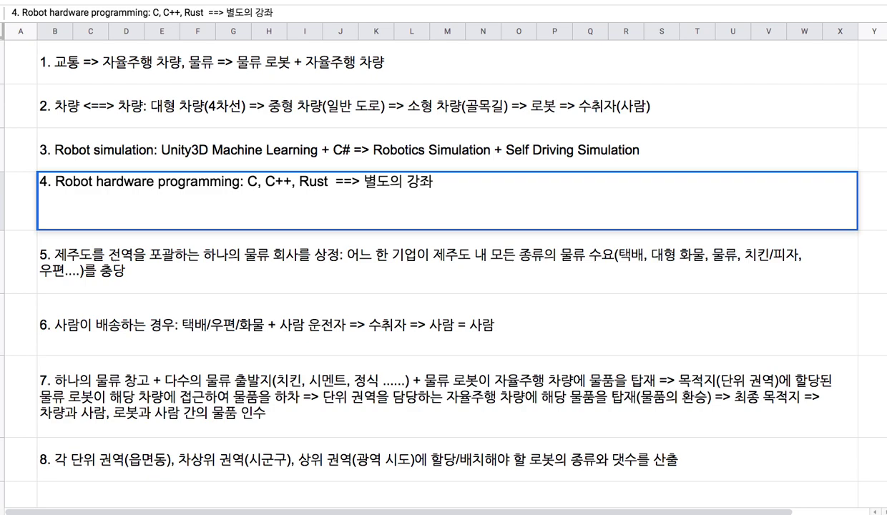
pyautogui.moveTo(292, 181); pyautogui.dragTo(329, 180)
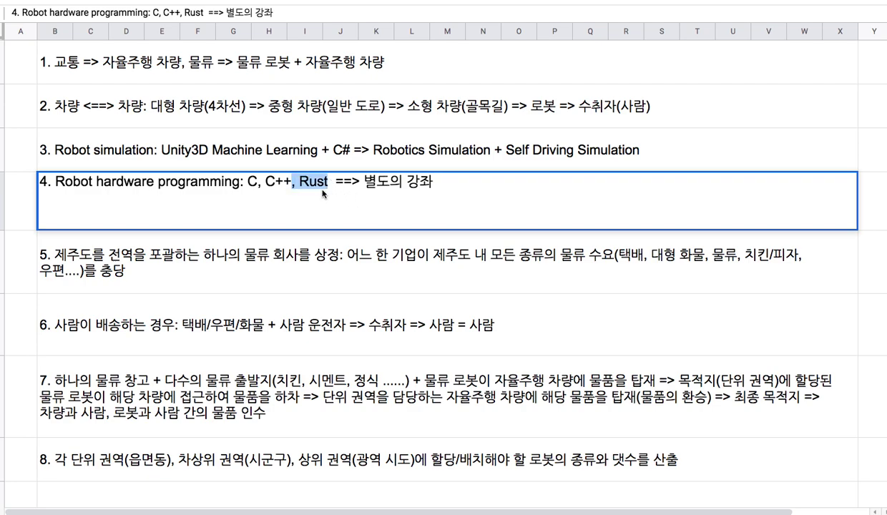
pyautogui.doubleClick(312, 182)
# Reopen note 3 on Unity3D robot simulation and select its C# and simulation text
pyautogui.doubleClick(342, 151)
pyautogui.moveTo(347, 138); pyautogui.dragTo(651, 143)
pyautogui.click(555, 139)
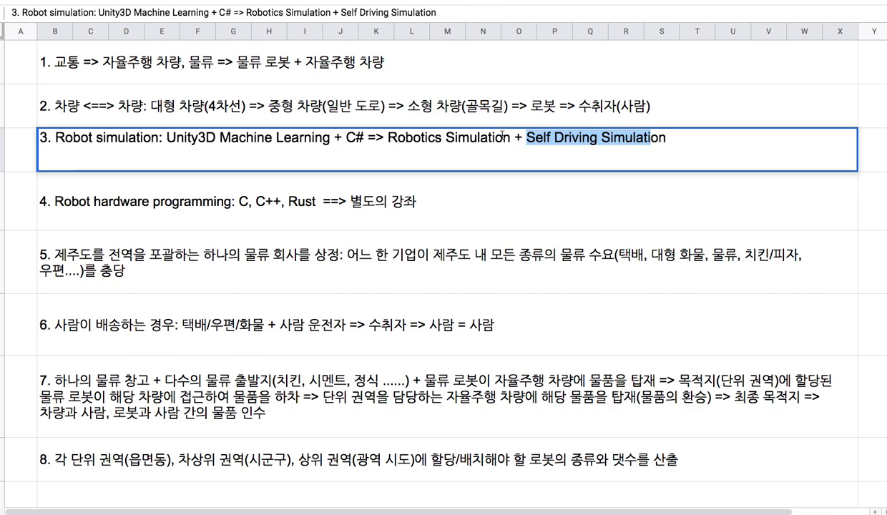
# Start note 9 below note 8: 'Elixir 기반의 전통적 프로그래밍(전자 여권 시스템의 결과물) + ML(python library,'
pyautogui.click(525, 179)
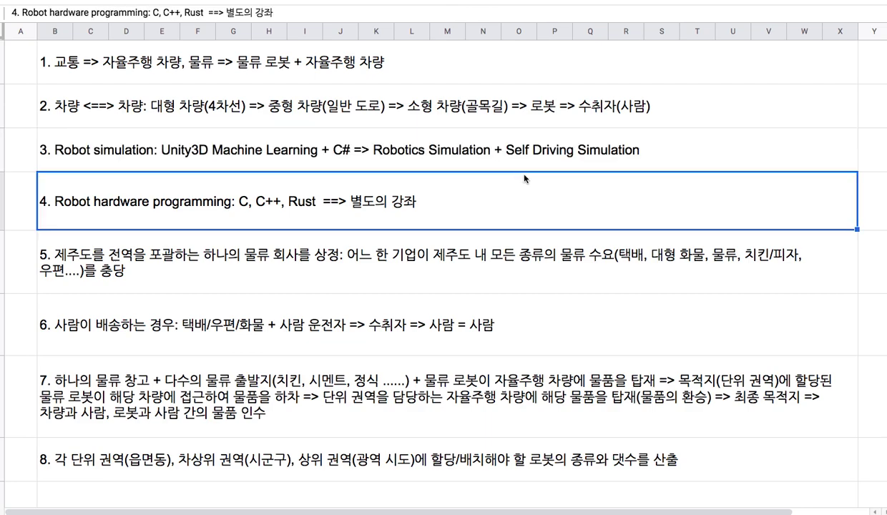
pyautogui.scroll(-1, 541, 168)
pyautogui.scroll(-4, 537, 172)
pyautogui.rightClick(487, 308)
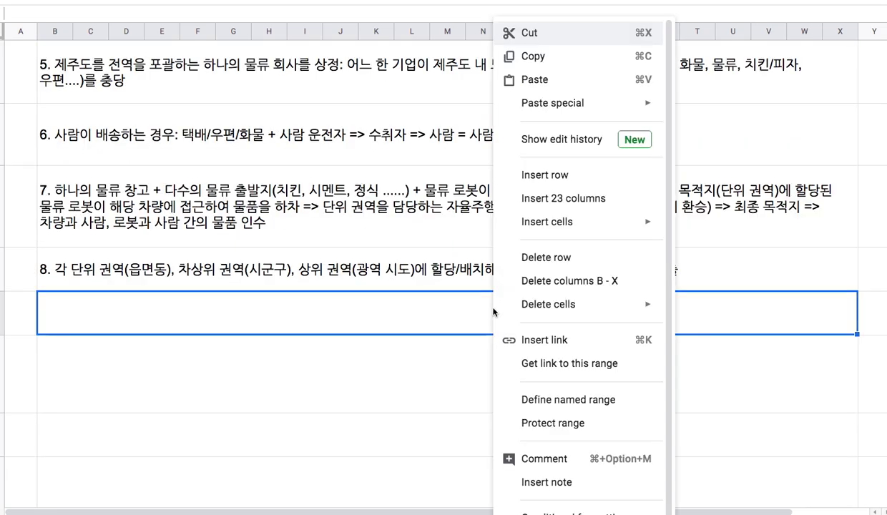
pyautogui.click(446, 320)
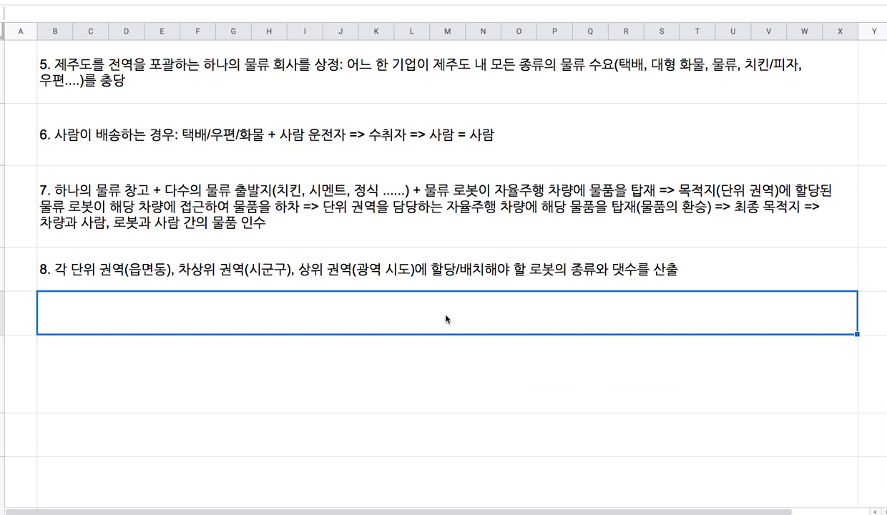
pyautogui.write('9. ')
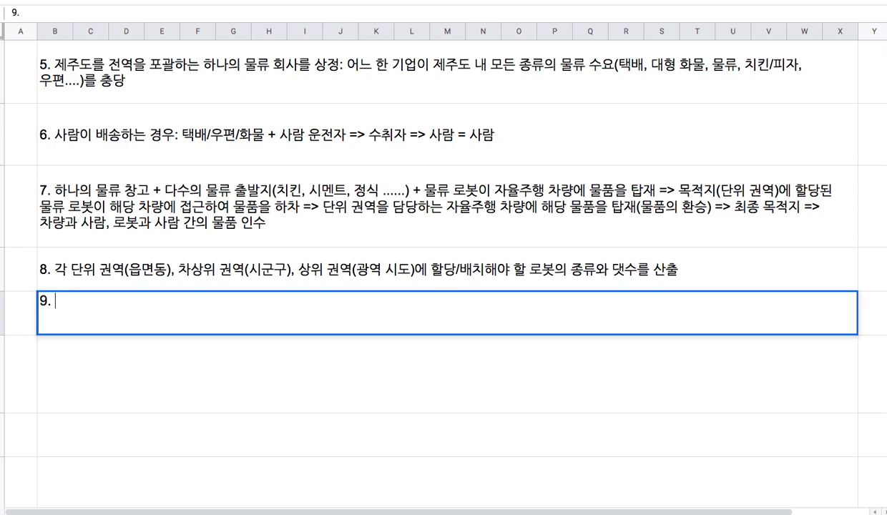
pyautogui.write('ㅌ')
pyautogui.press('BackSpace')
pyautogui.write('Elixir ')
pyautogui.write('기반의 전통')
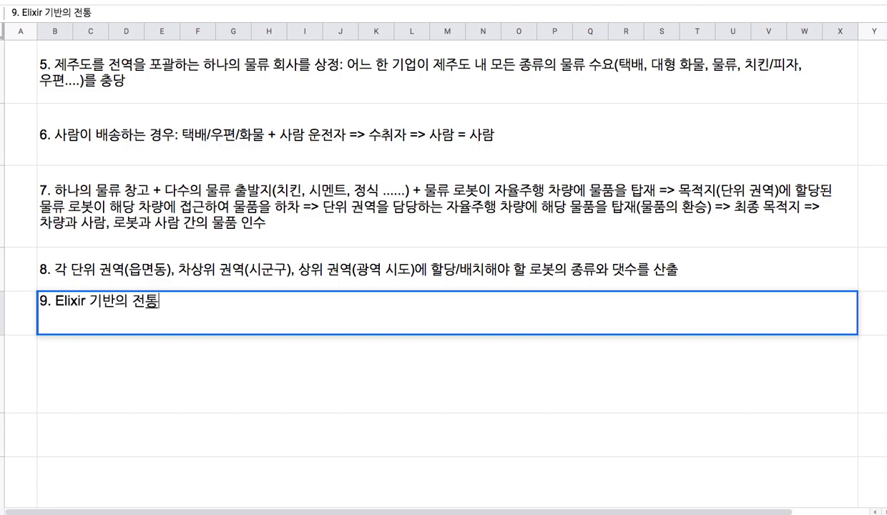
pyautogui.write('적 프로')
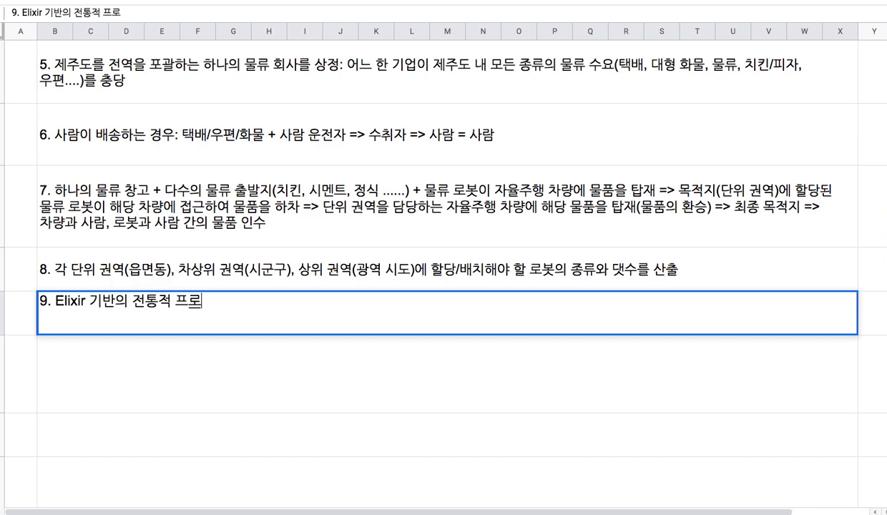
pyautogui.write('그래밍')
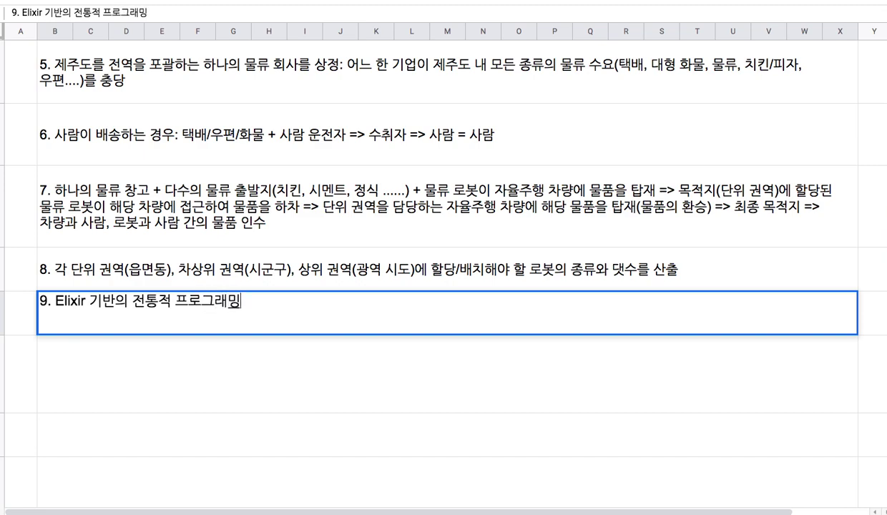
pyautogui.write('(전자')
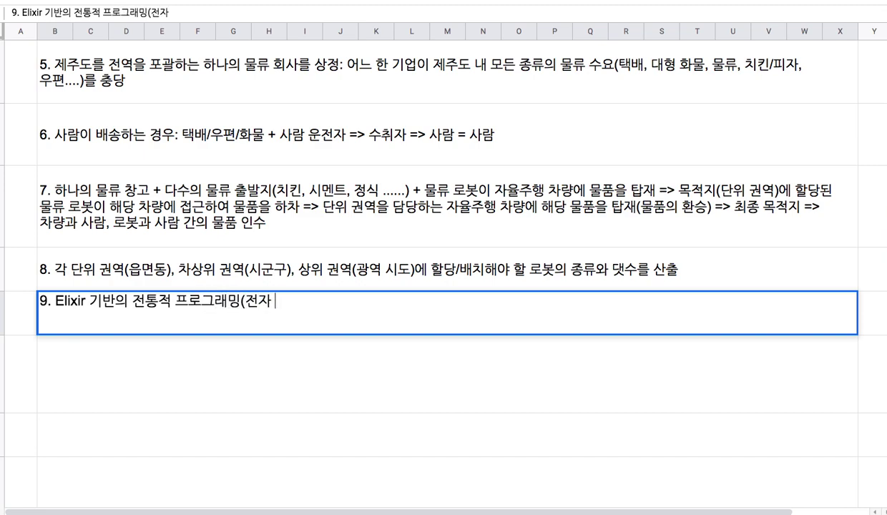
pyautogui.write(' 여구권 시스템의')
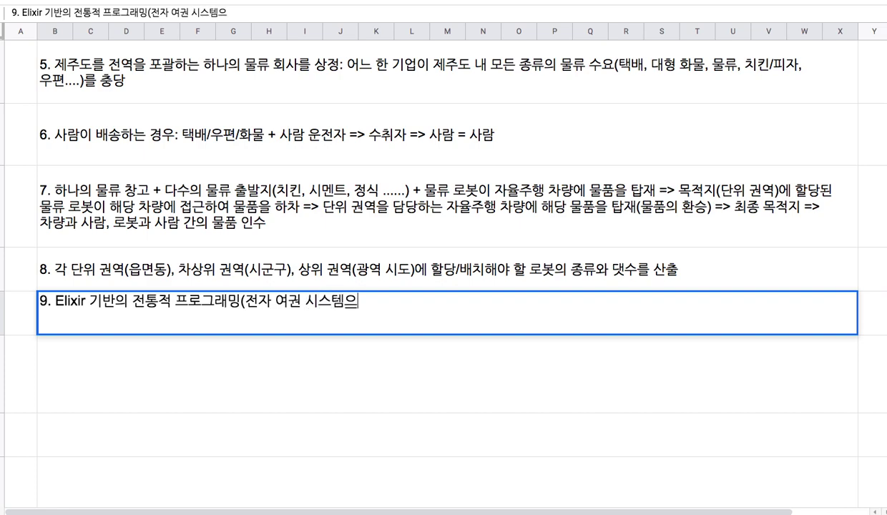
pyautogui.write(' 결과물')
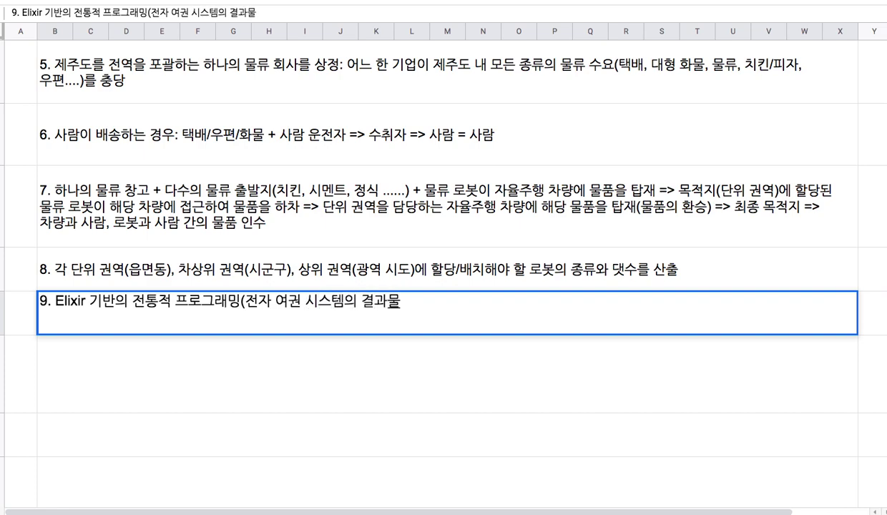
pyautogui.write(') + M')
pyautogui.write('L(')
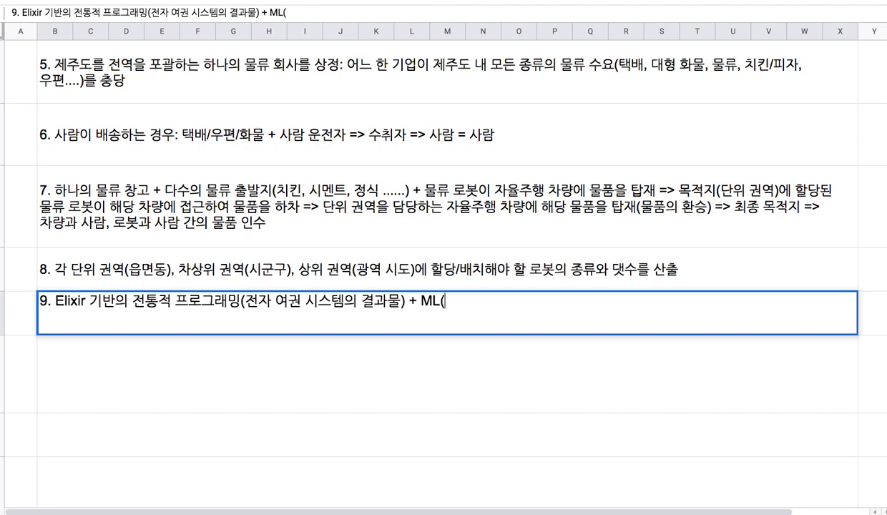
pyautogui.write('pu')
pyautogui.press('BackSpace')
pyautogui.write('yth')
pyautogui.write('on libra')
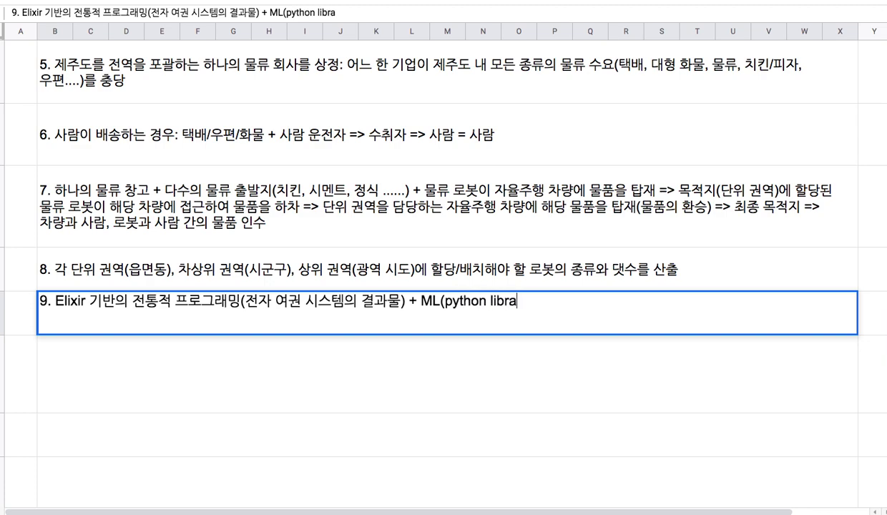
pyautogui.write('ry,')
# Finish note 9 with 'unity ML simulator)' and commit it
pyautogui.write(' unity MKL')
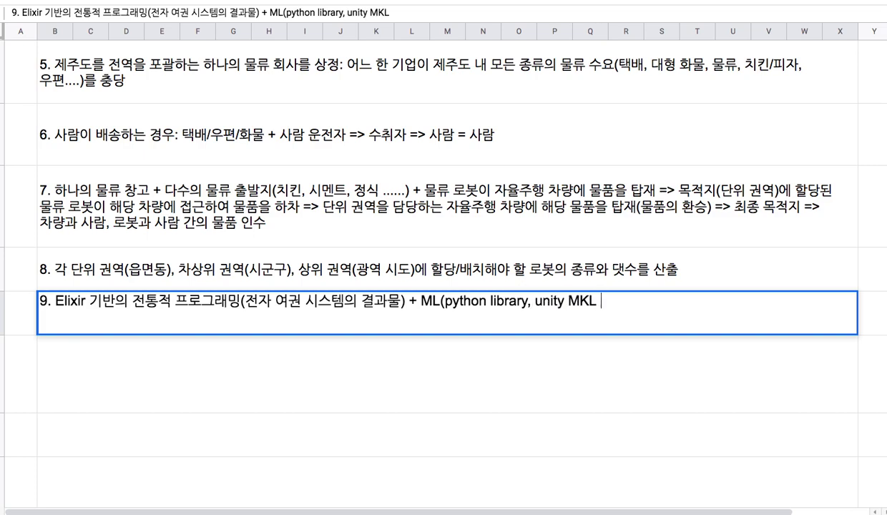
pyautogui.press('BackSpace')
pyautogui.press('BackSpace')
pyautogui.press('BackSpace')
pyautogui.write('L sim')
pyautogui.write('ulatio')
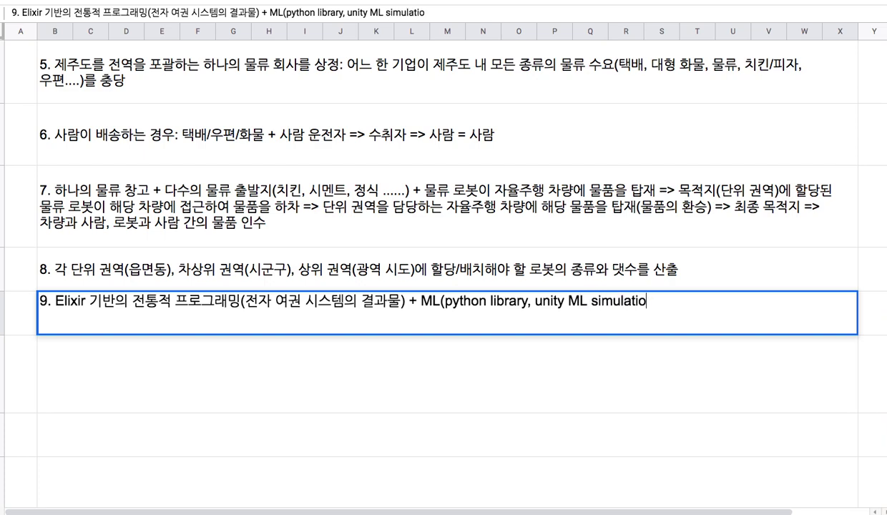
pyautogui.press('BackSpace')
pyautogui.press('BackSpace')
pyautogui.write('or)')
pyautogui.press('Return')
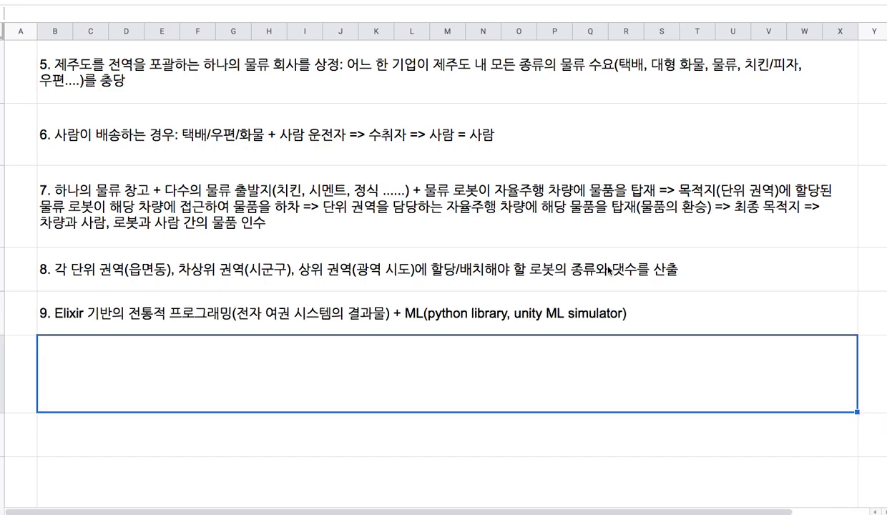